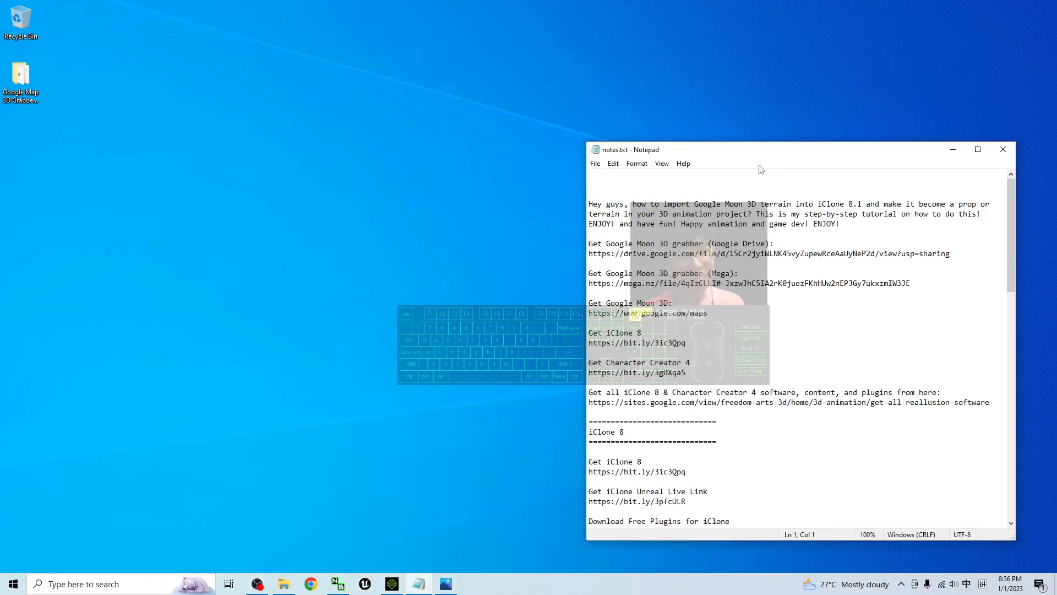
Highlight the Google Drive link for the Google Moon 3D grabber in notes.txt
drag(759, 154, 728, 126)
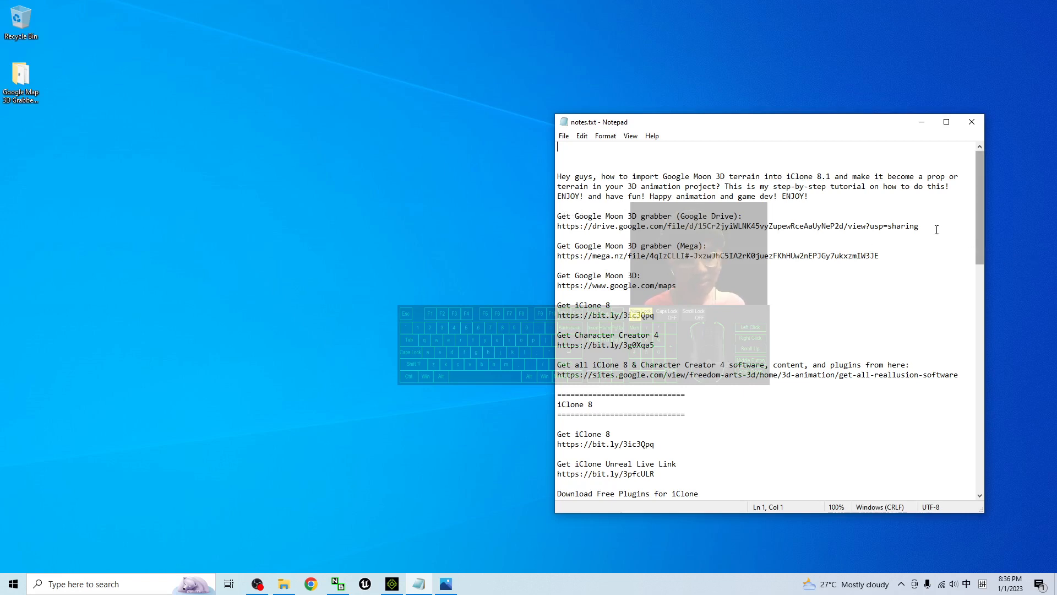
drag(919, 226, 563, 226)
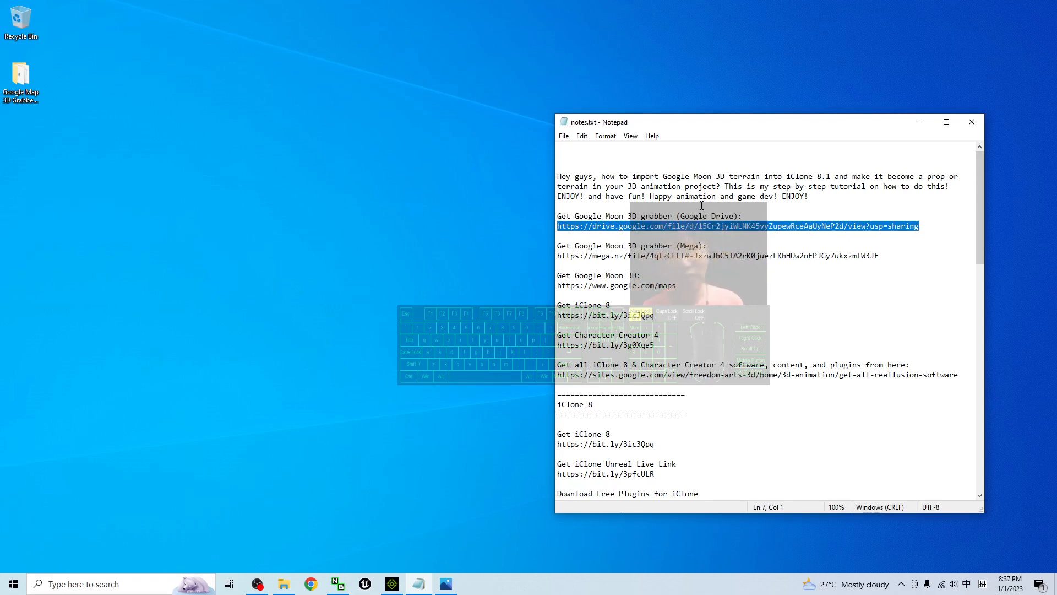
Open the Google Map 3D Grabber folder from the desktop and select the RenderDoc_1.13_64.msi installer
double_click(20, 82)
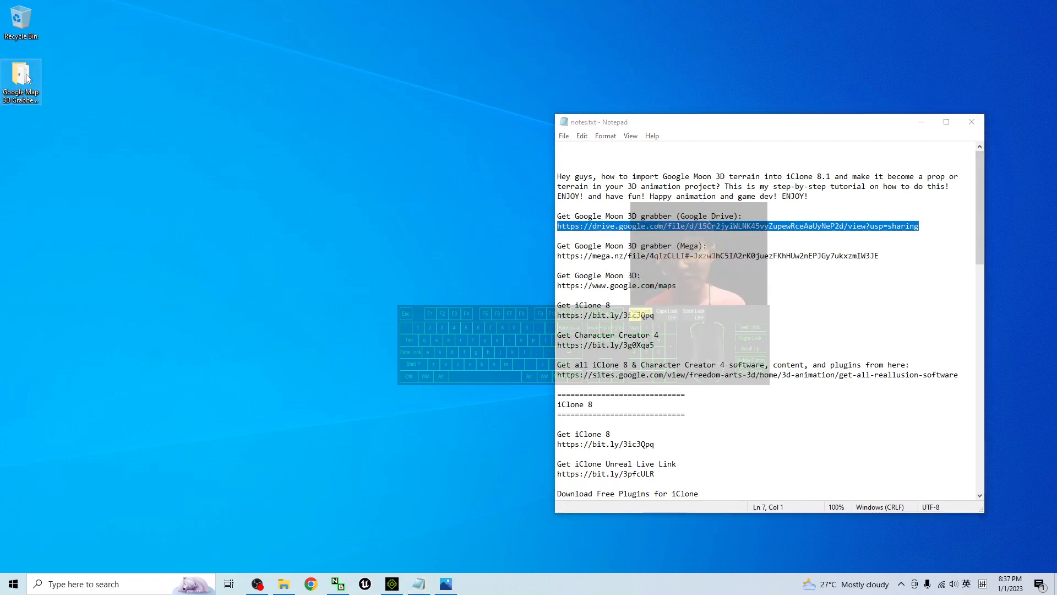
drag(240, 15, 267, 72)
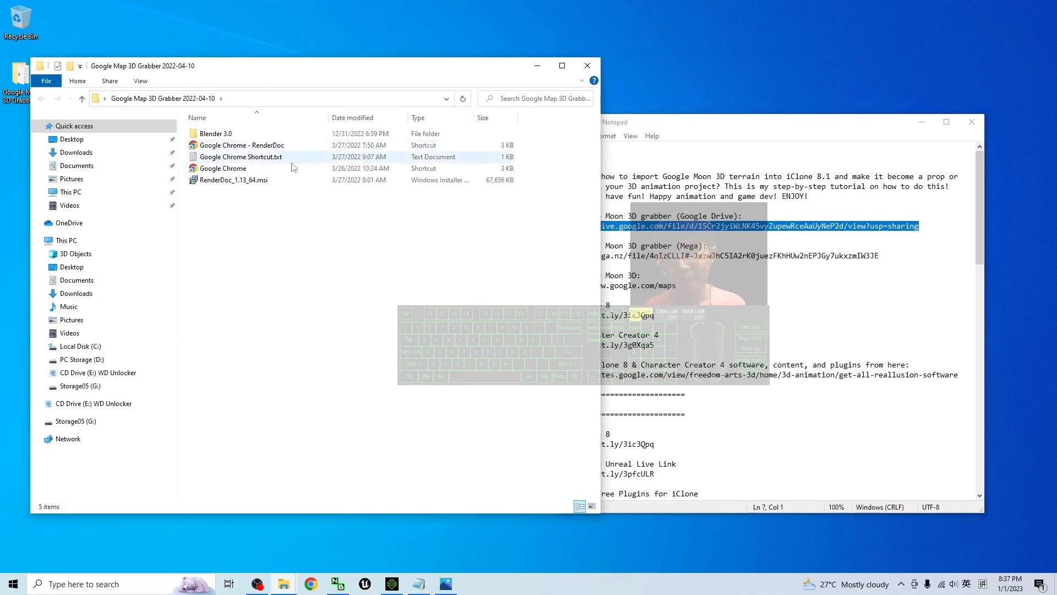
click(213, 182)
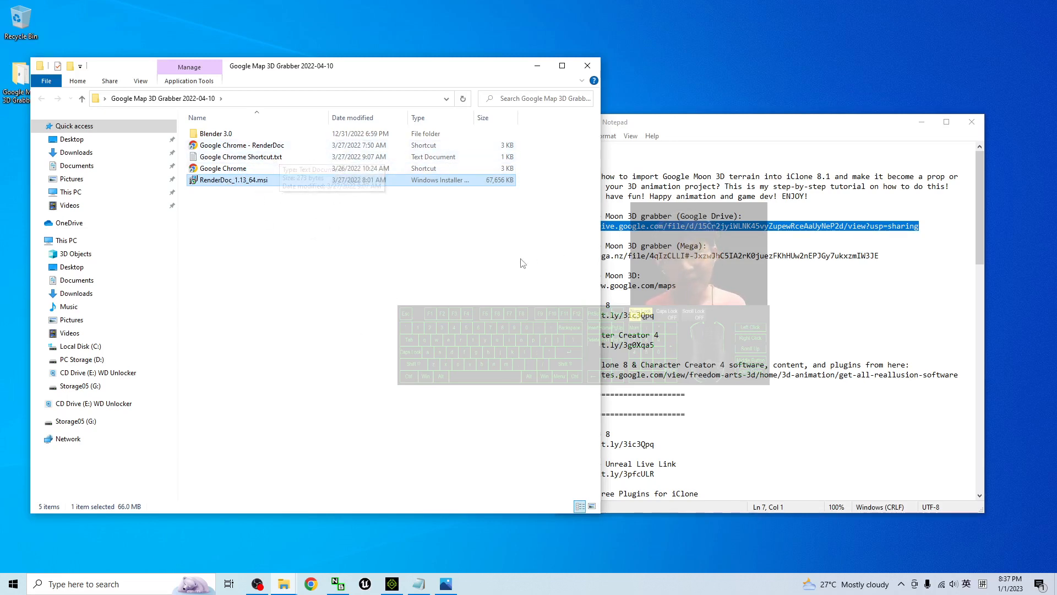
Minimize the notes window and start a Windows search
click(921, 122)
click(101, 585)
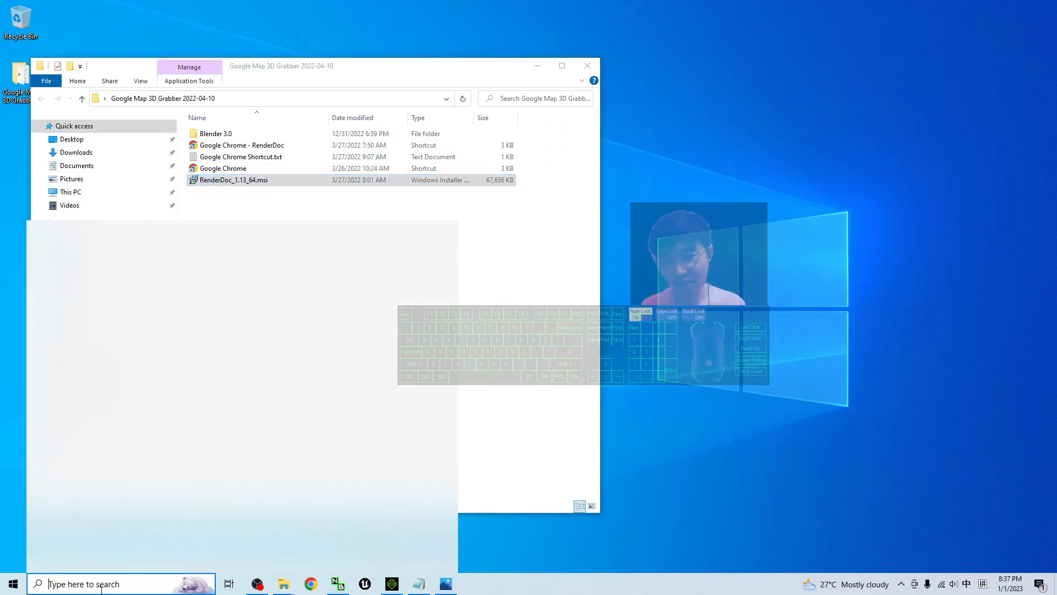
text(render)
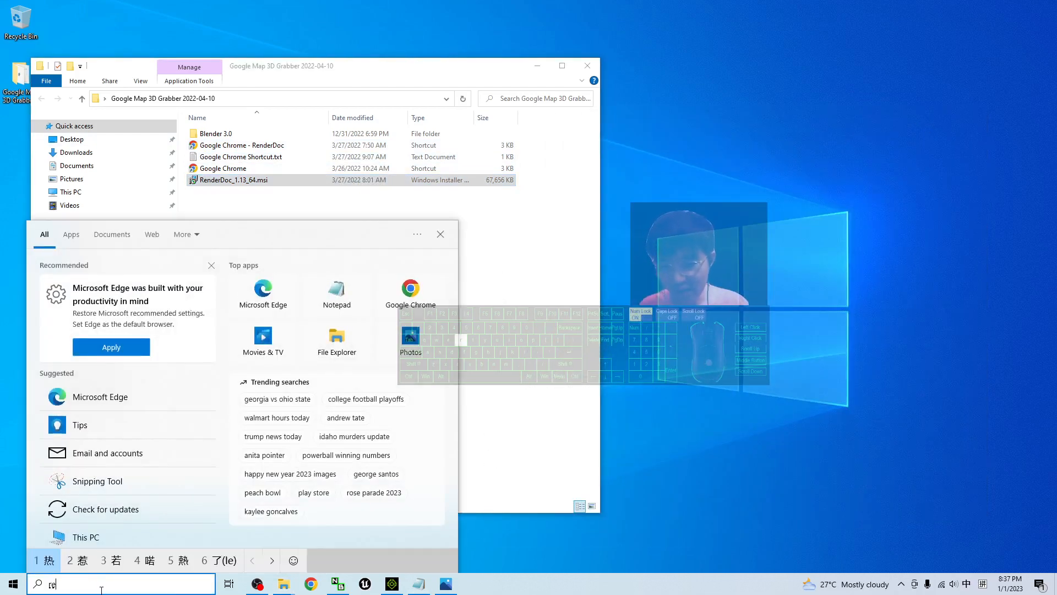
key(BackSpace)
key(BackSpace)
key(BackSpace)
key(BackSpace)
key(BackSpace)
key(BackSpace)
Switch the keyboard input language to English and launch RenderDoc by searching for "render"
key(super+space)
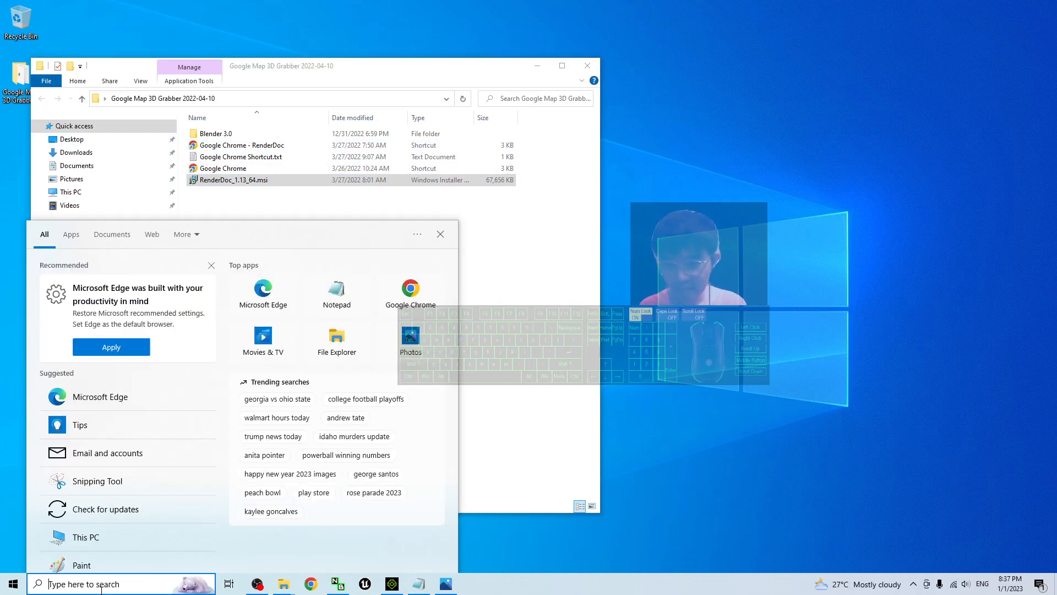
text(render)
key(Return)
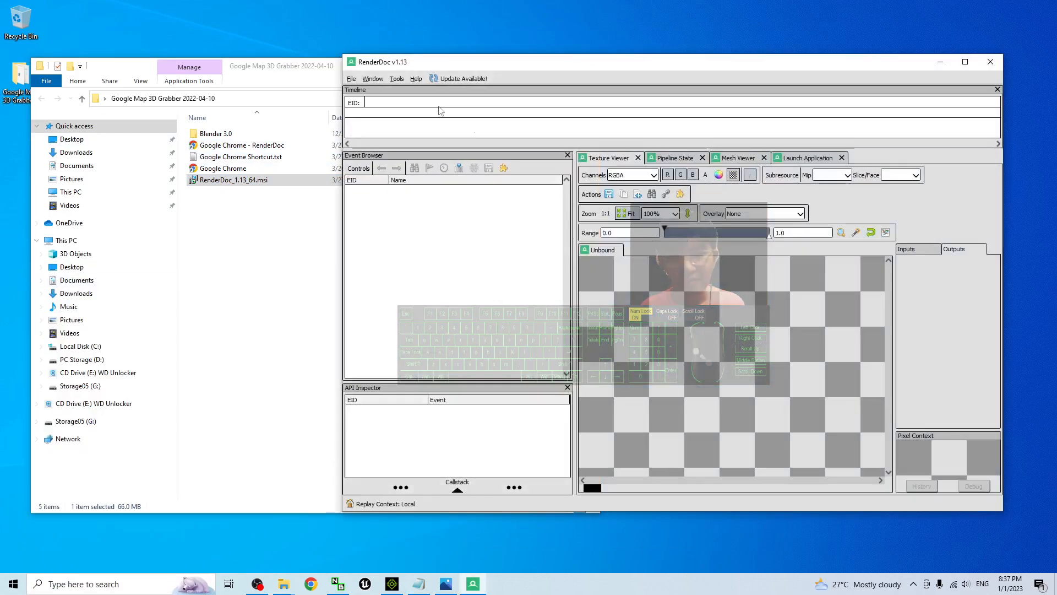
Set up RenderDoc for injecting into a process and filter the process list by "chrome"
click(351, 79)
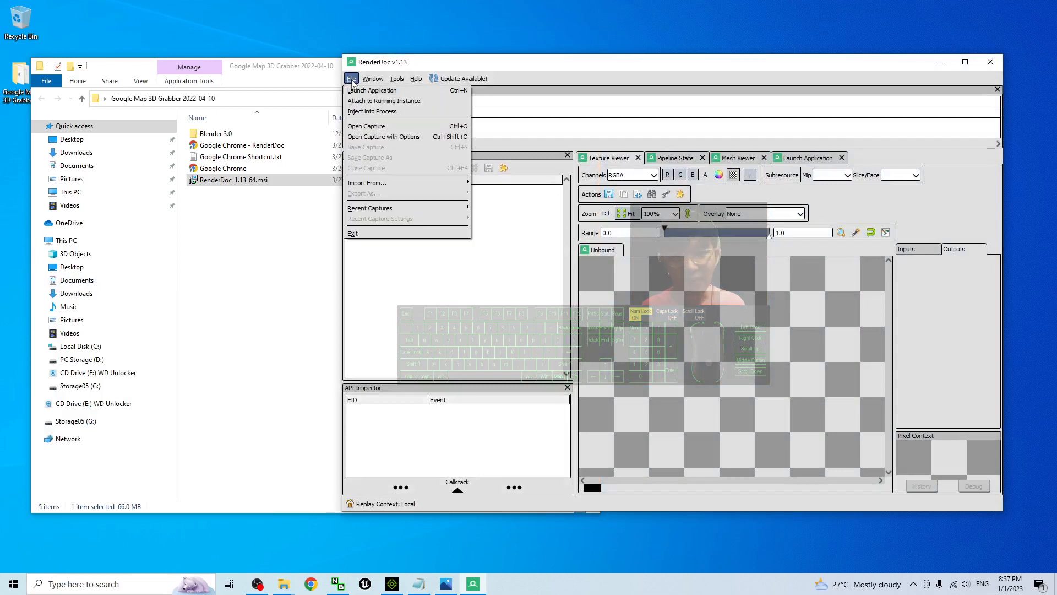
click(370, 111)
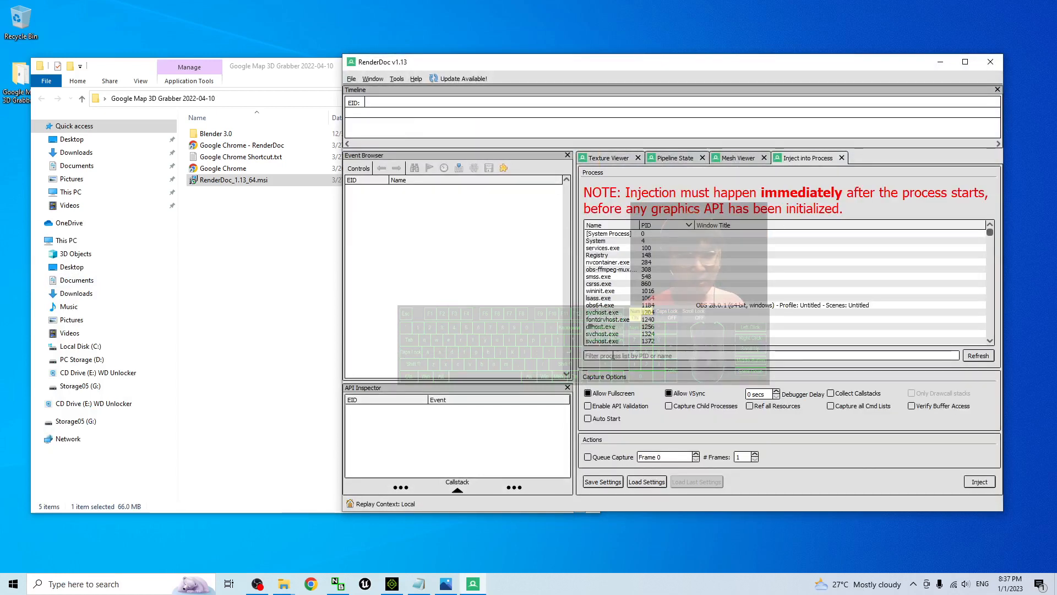
click(600, 356)
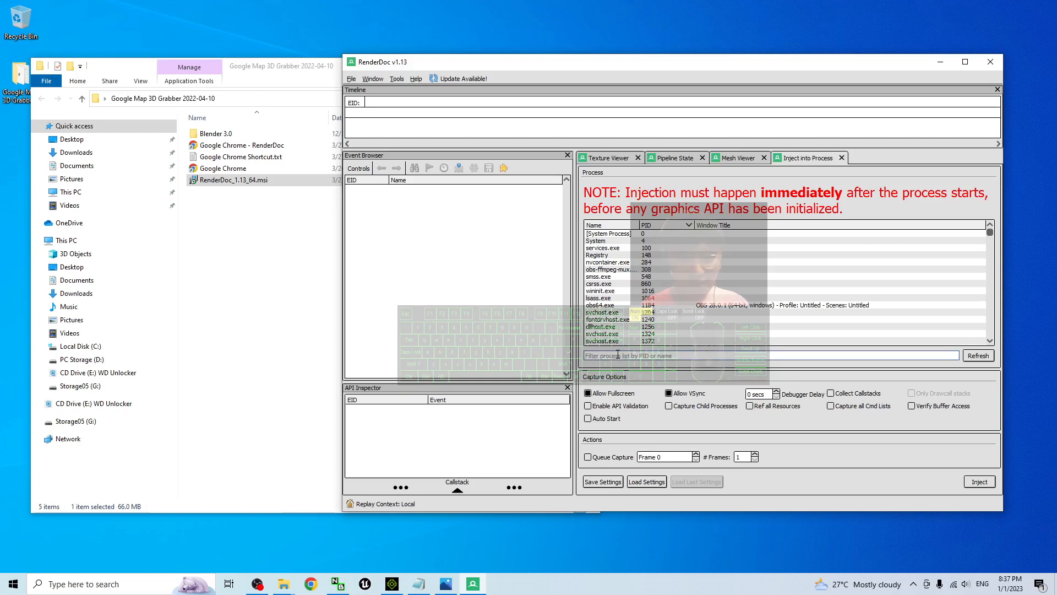
text(chrome)
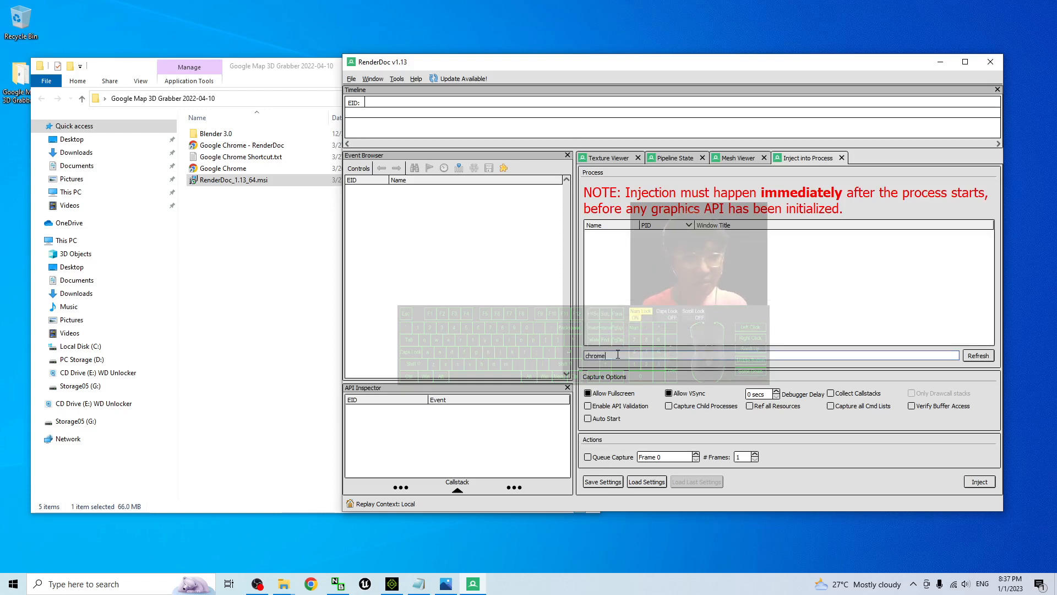
Launch the Google Chrome - RenderDoc shortcut and move the blank browser window and its GPU dialog clear of RenderDoc
click(306, 65)
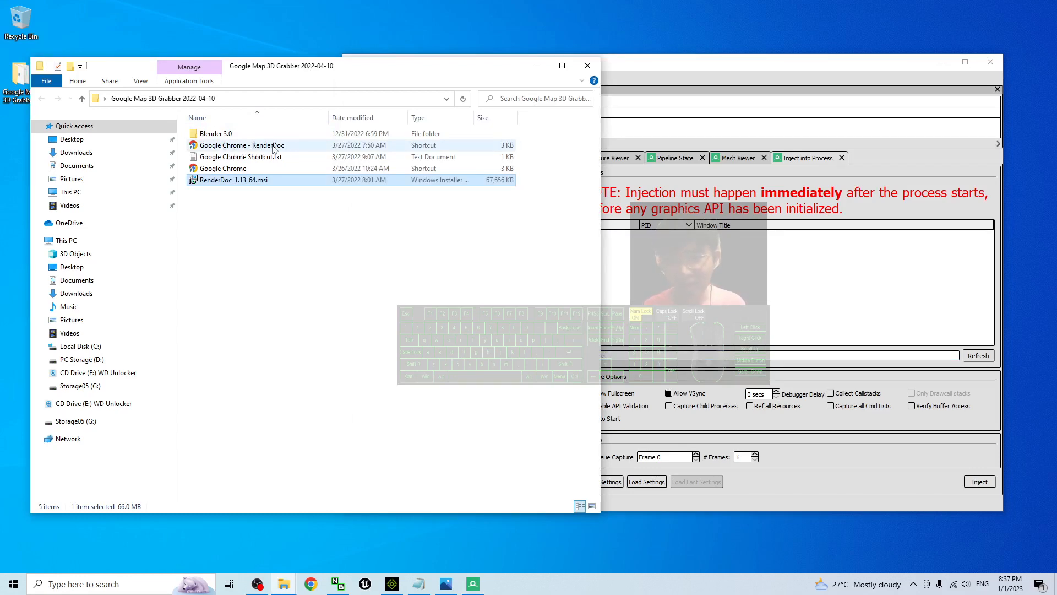
double_click(218, 145)
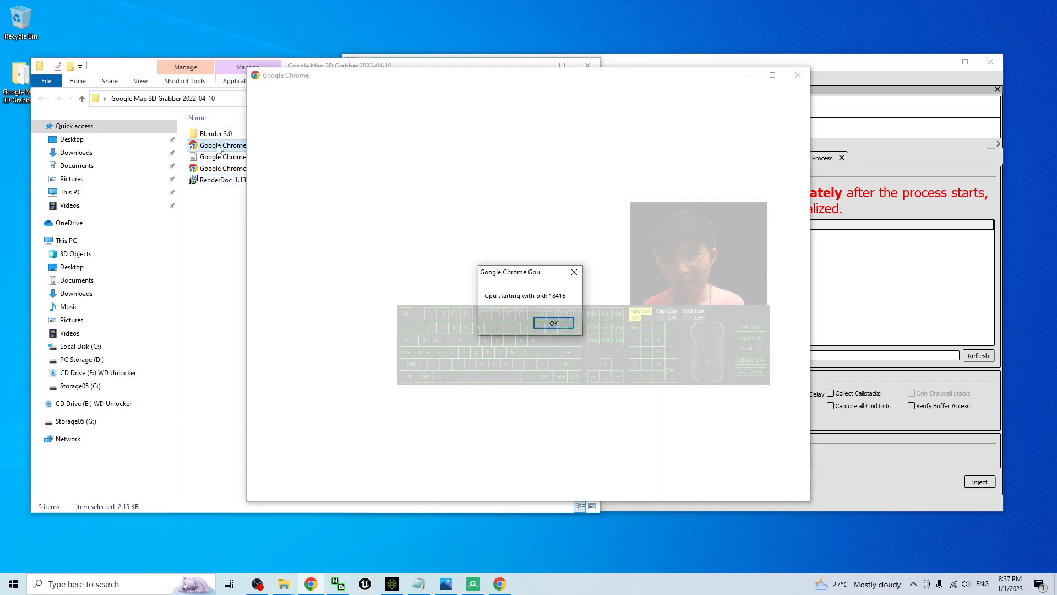
drag(584, 77, 220, 94)
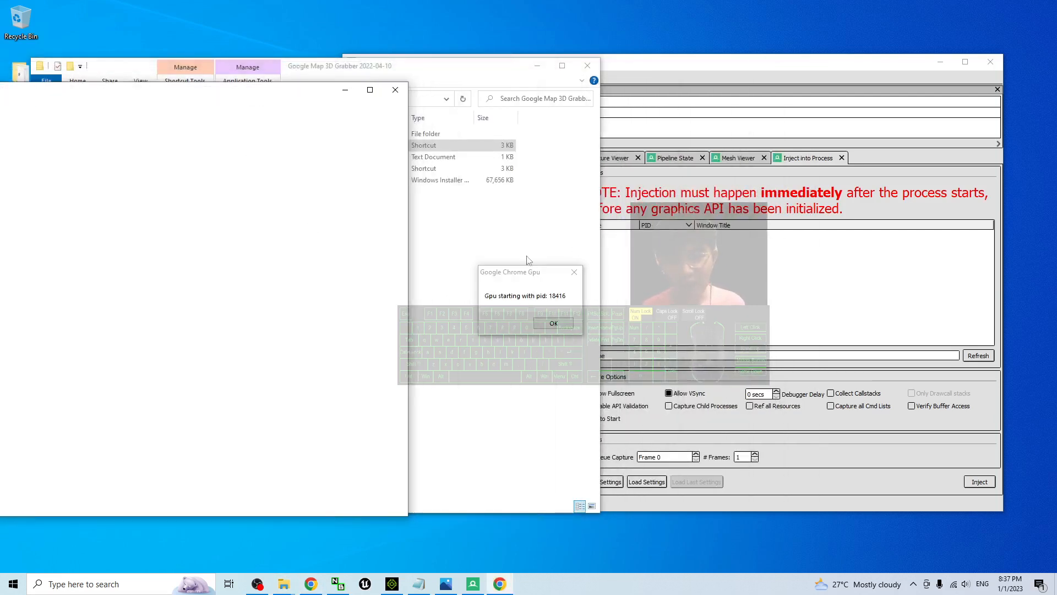
drag(526, 266, 367, 247)
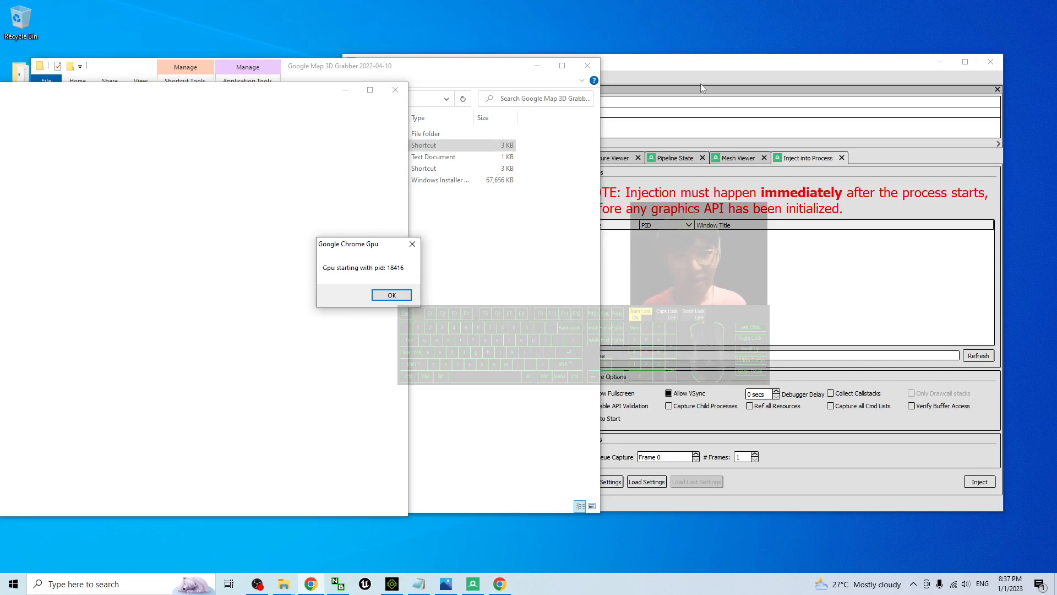
Refresh RenderDoc's process list and inject into the chrome.exe process titled Google Chrome Gpu
click(701, 88)
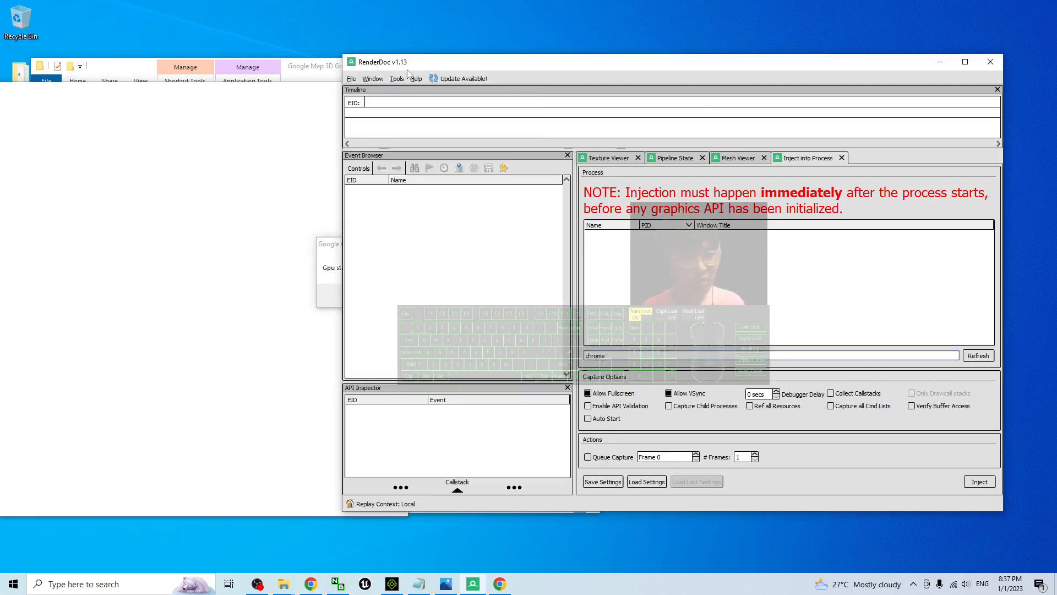
click(980, 356)
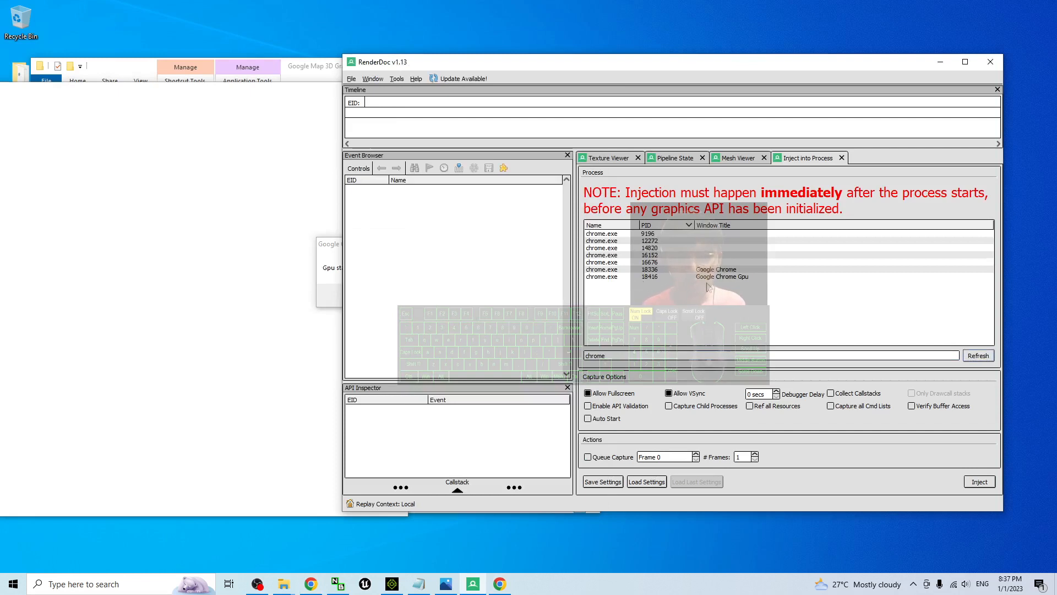
click(730, 278)
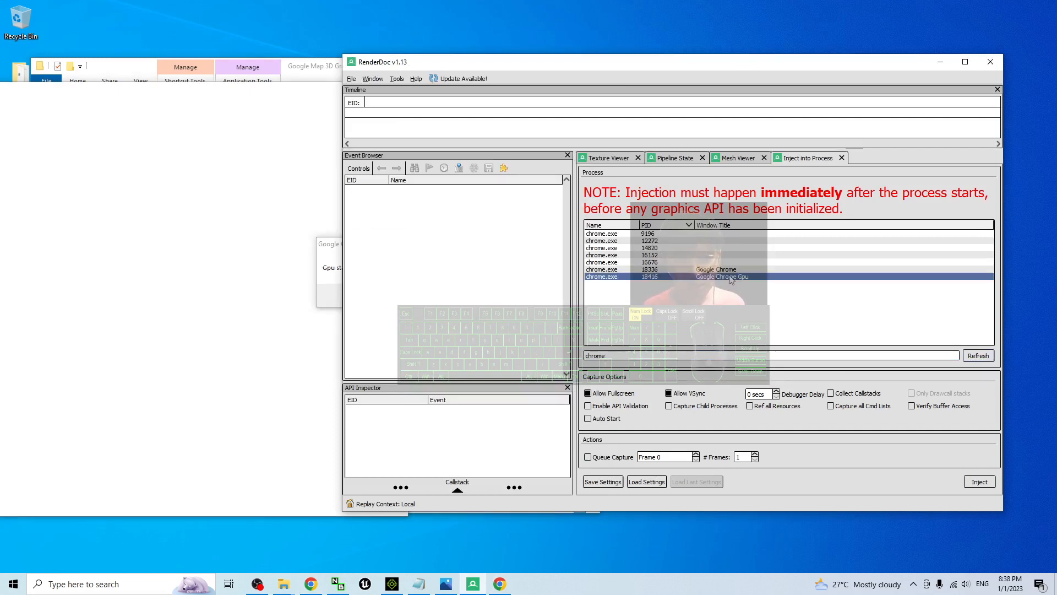
click(979, 483)
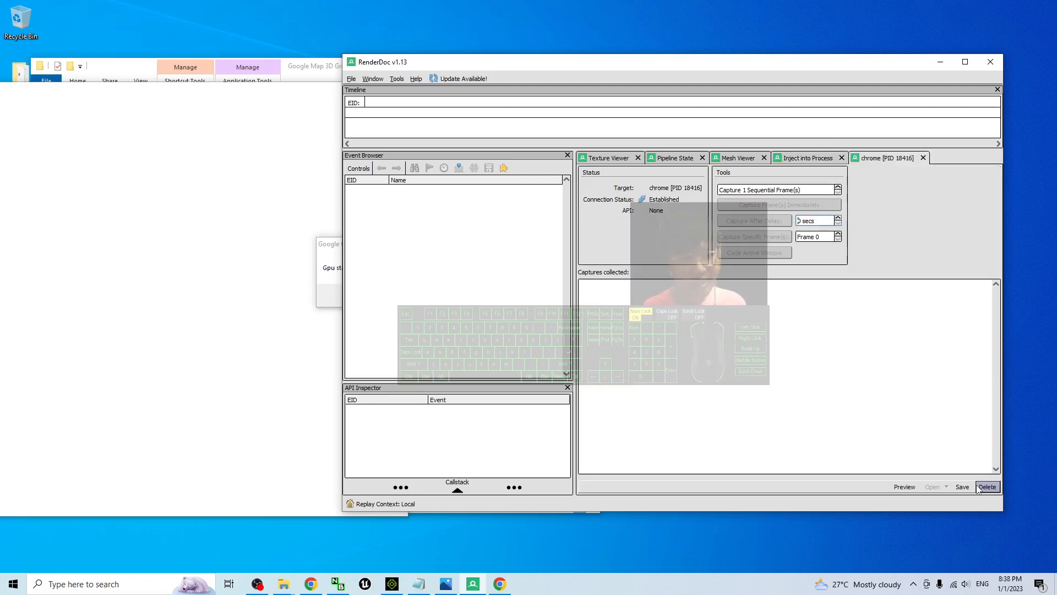
Dismiss the Google Chrome Gpu notice and open the browser with the "user" profile
click(329, 258)
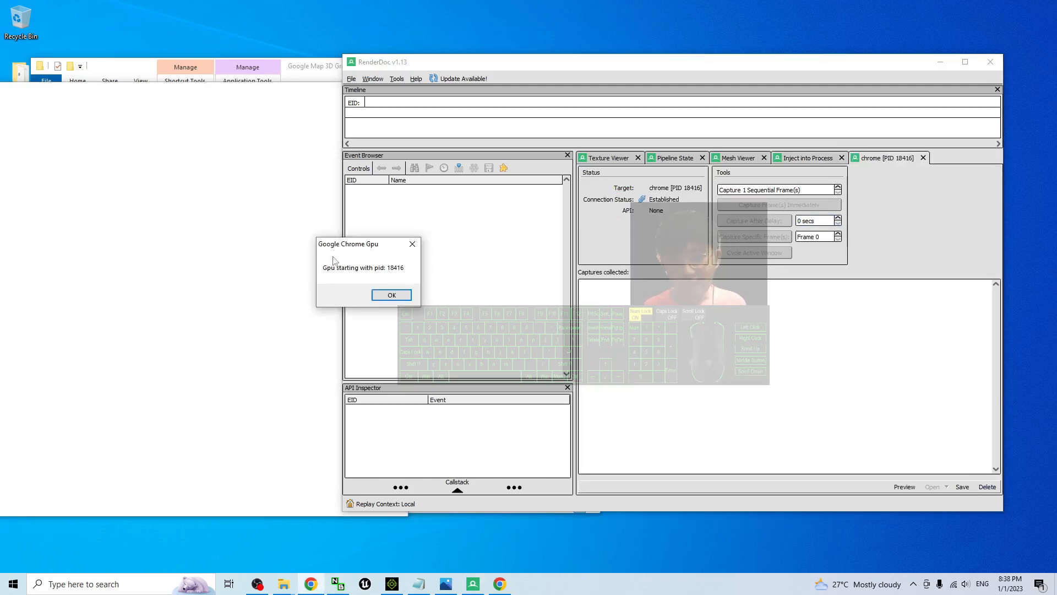
click(393, 296)
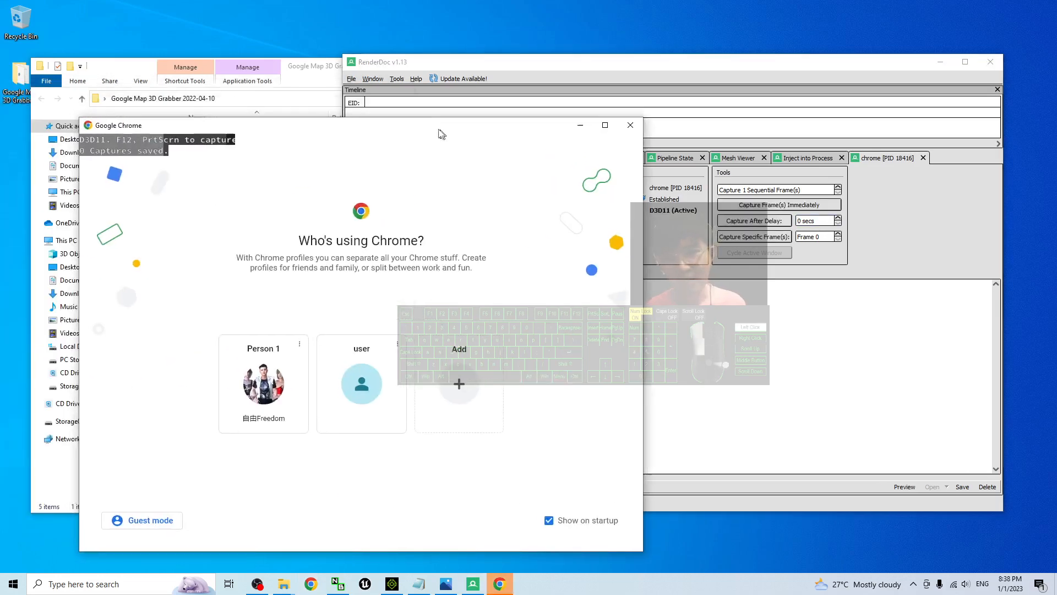
click(359, 386)
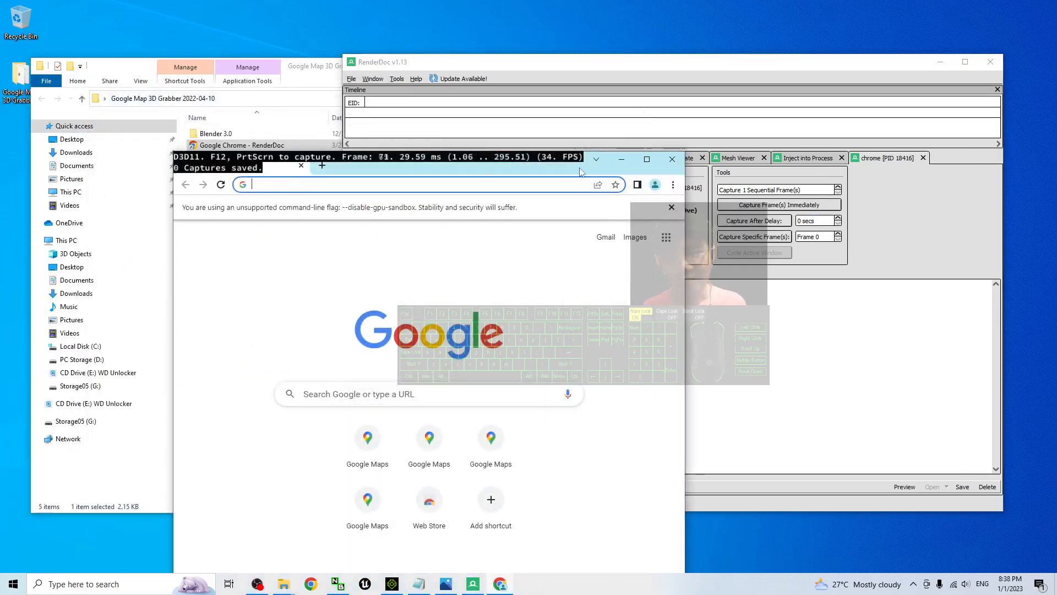
Maximize the Chrome window and load maps.google.com
drag(581, 172, 710, 1)
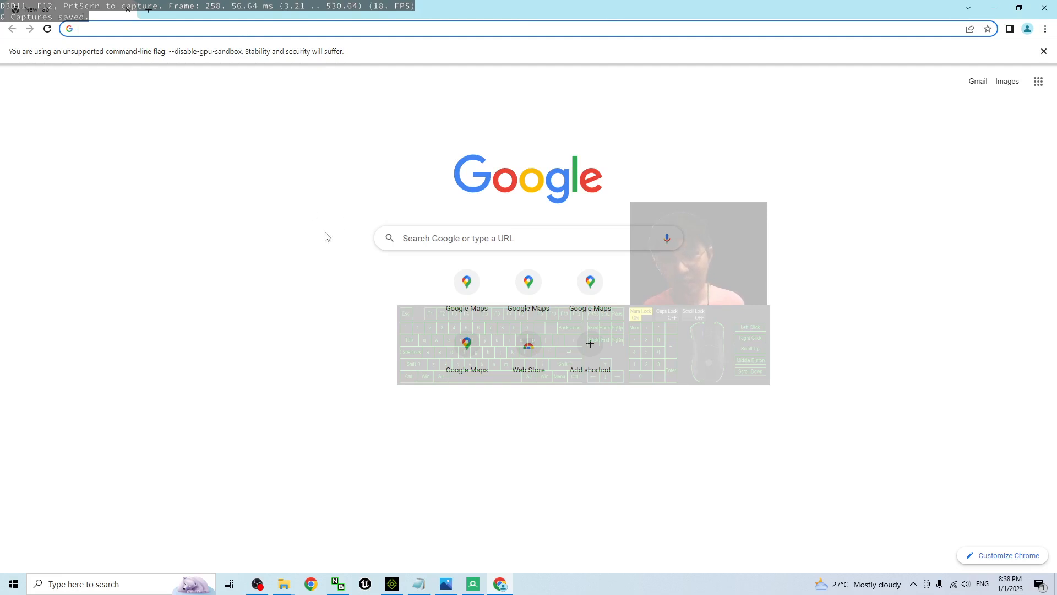
text(maps.google.com)
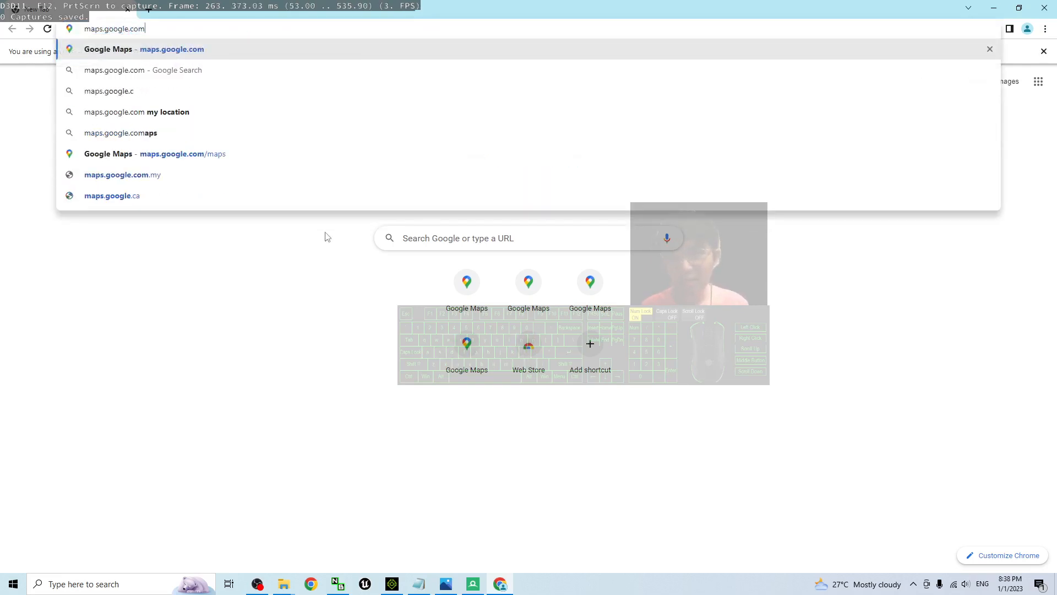
key(Return)
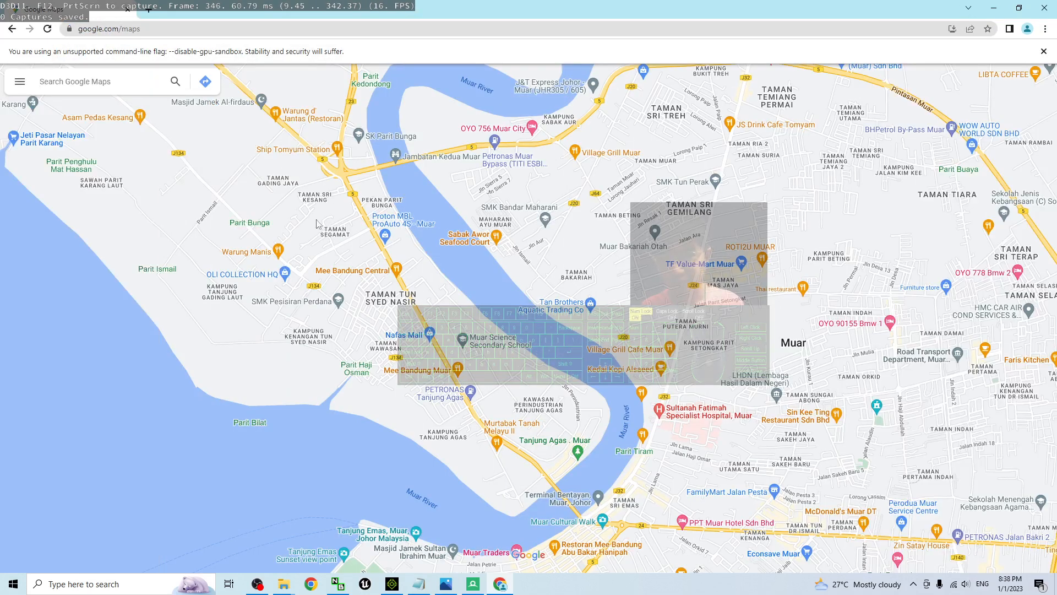
Switch the map to satellite imagery and turn on Globe view in the map details
scroll(791, 288, down, 10)
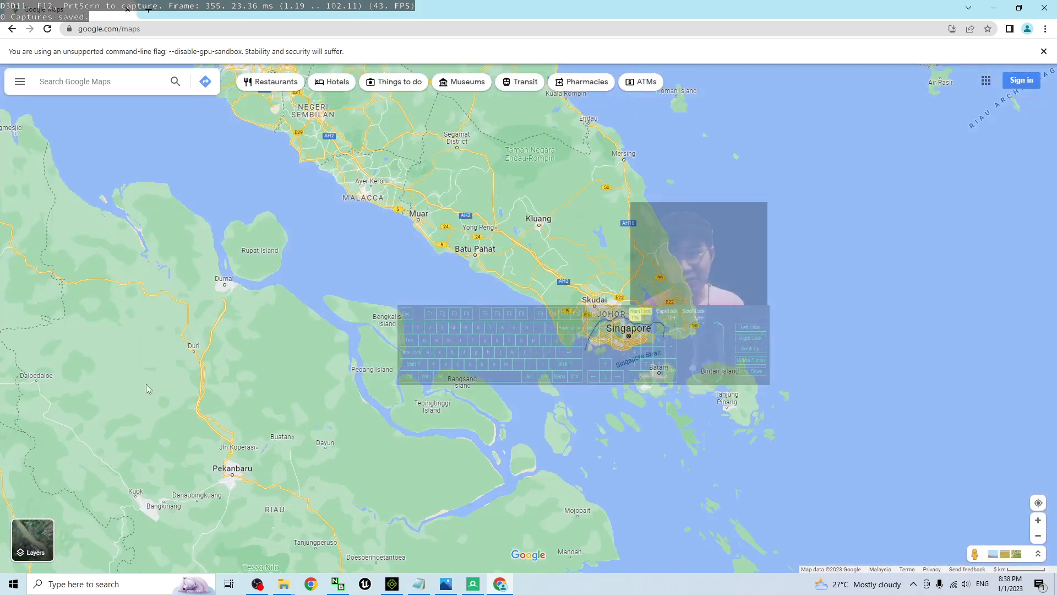
click(33, 540)
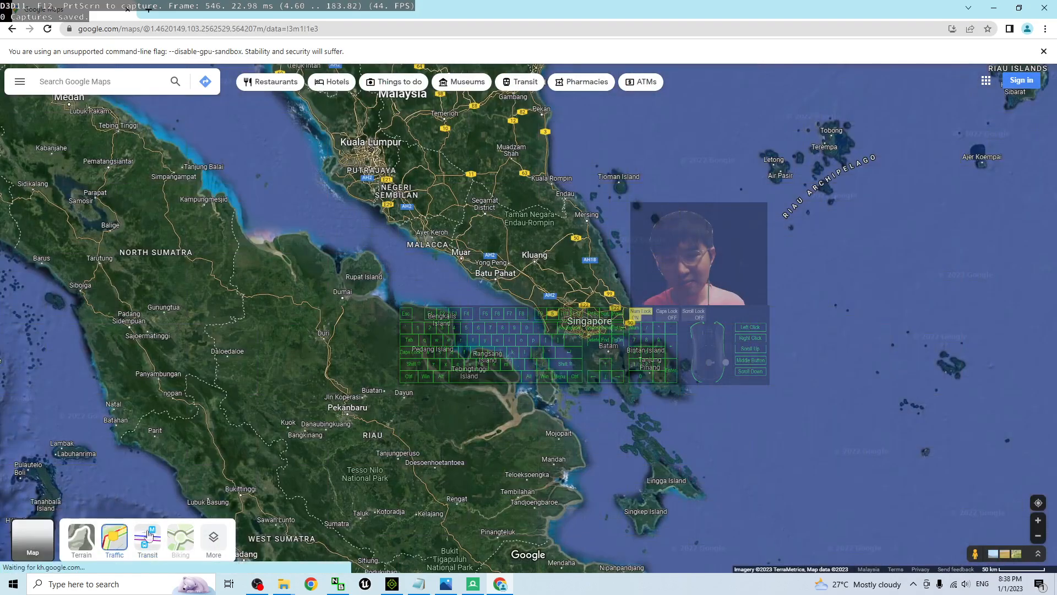
click(209, 543)
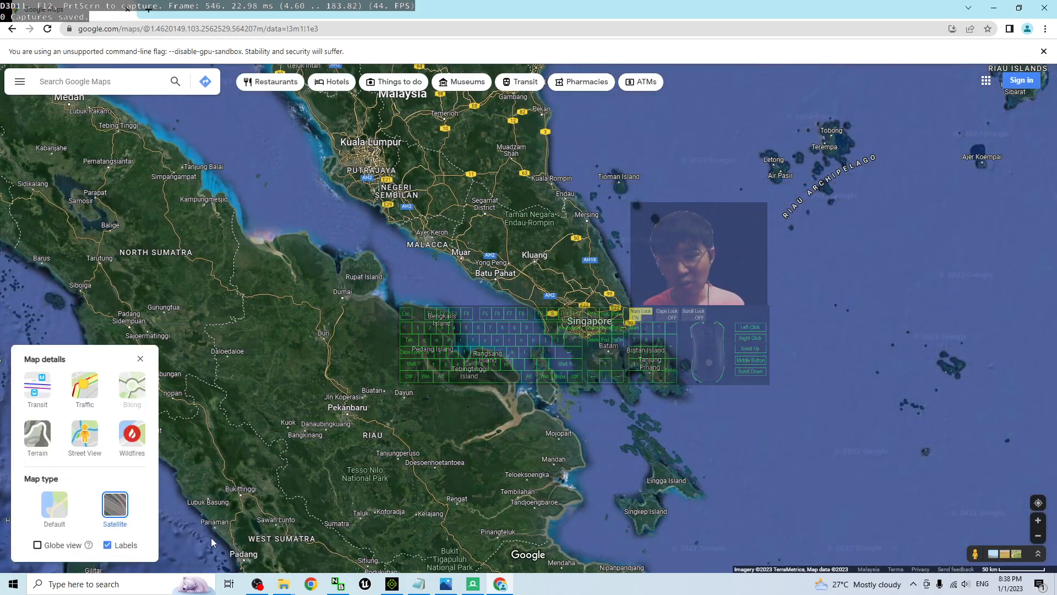
click(37, 546)
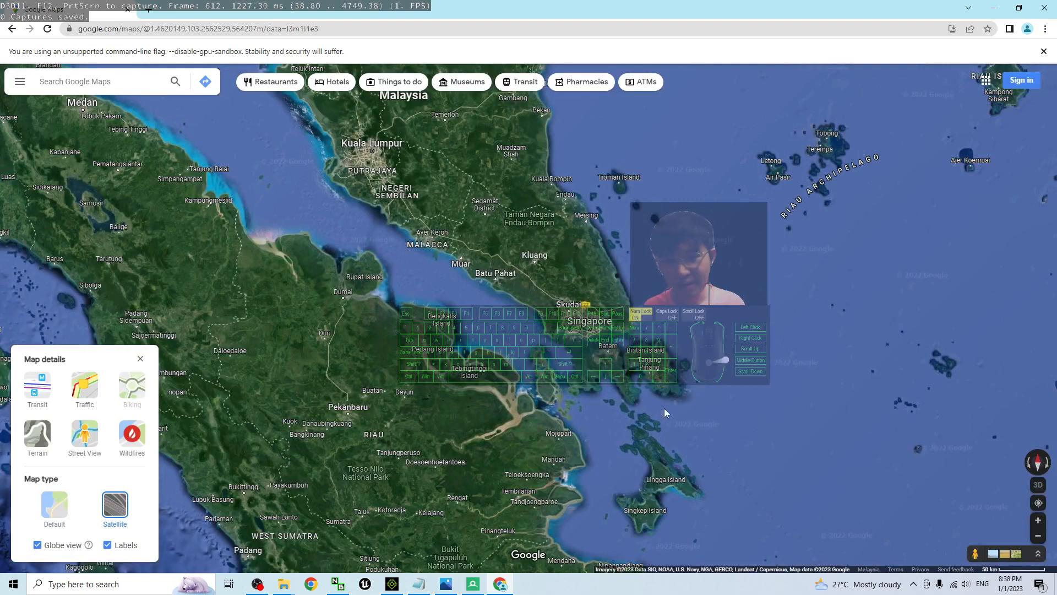
Switch the globe from Earth to the Moon and bring its surface around Mare Nectaris into close view
scroll(791, 271, down, 12)
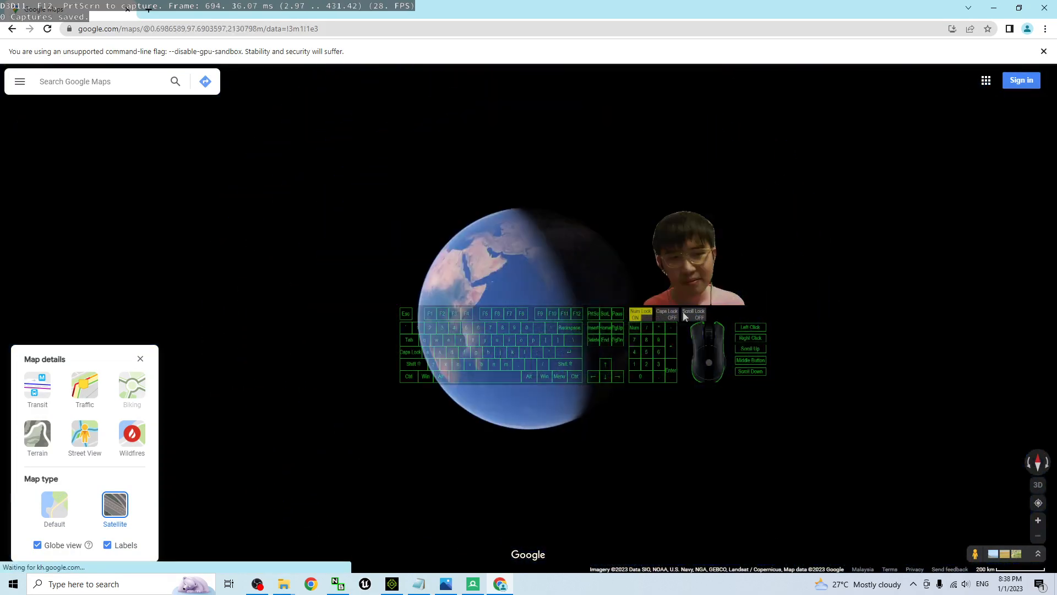
click(365, 358)
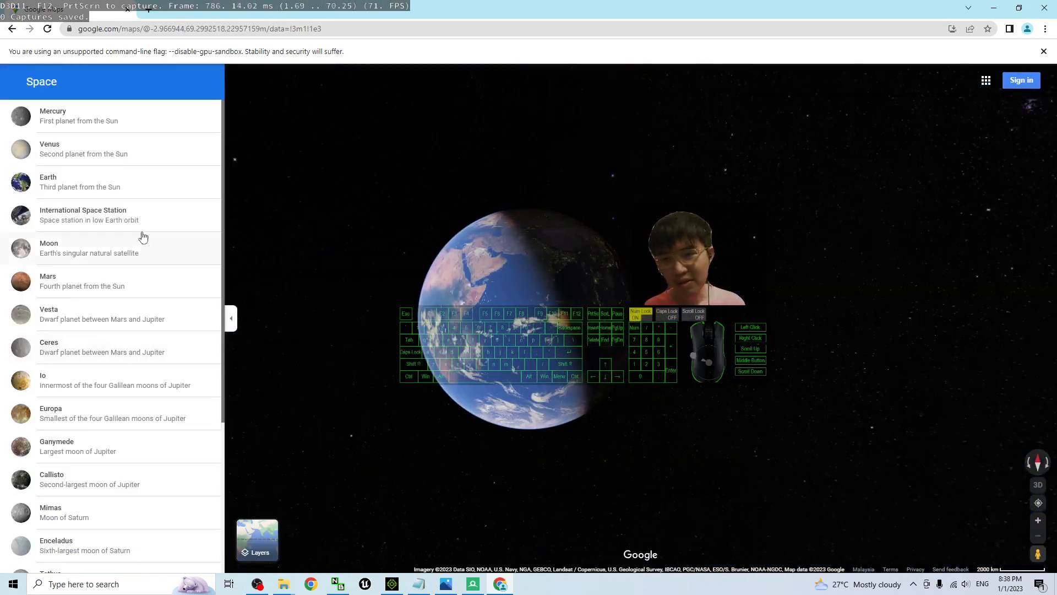
click(48, 246)
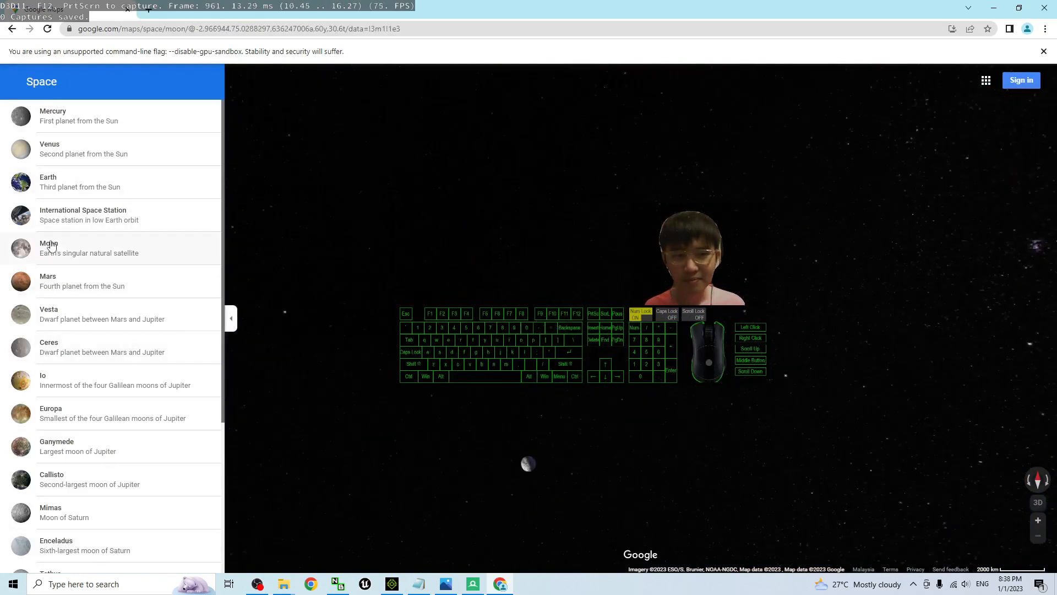
scroll(536, 302, up, 3)
drag(556, 360, 625, 339)
scroll(624, 338, down, 2)
scroll(625, 338, up, 3)
drag(495, 317, 661, 201)
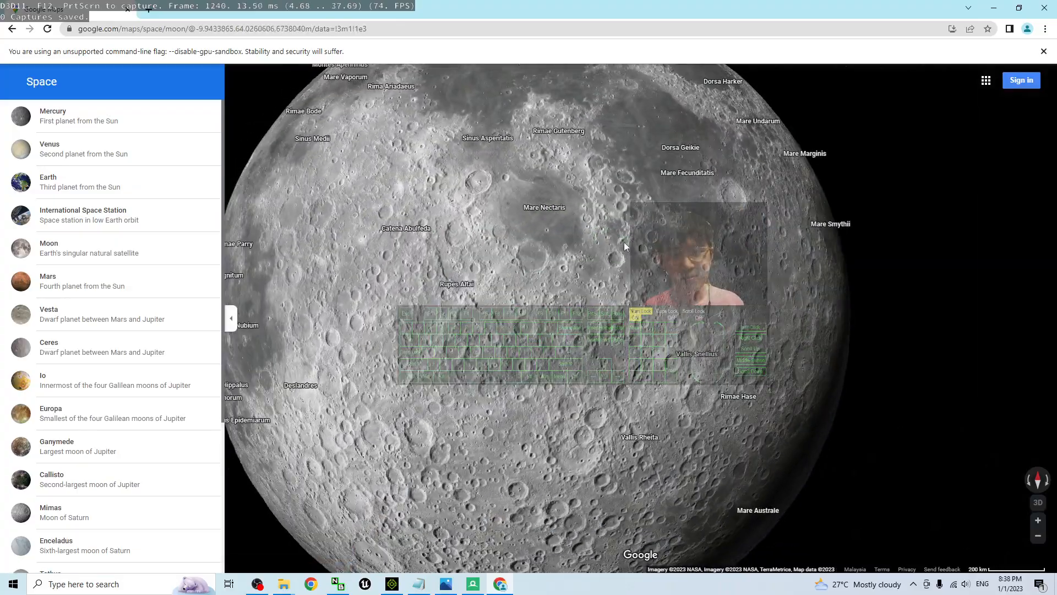
Examine the Moon's surface around Mare Nectaris, the Santbech crater and the Colombo crater at several zoom levels
mouse_move(440, 340)
mouse_down()
mouse_move(536, 342)
mouse_move(432, 330)
mouse_up()
scroll(563, 232, up, 3)
drag(564, 223, 509, 425)
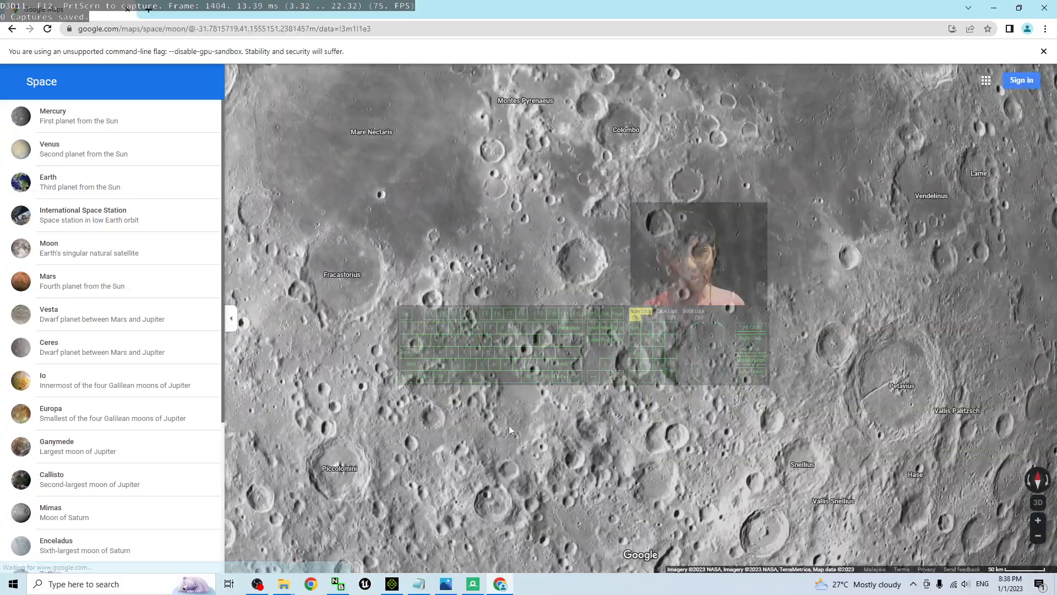
scroll(622, 245, up, 3)
scroll(744, 200, up, 2)
drag(441, 272, 622, 257)
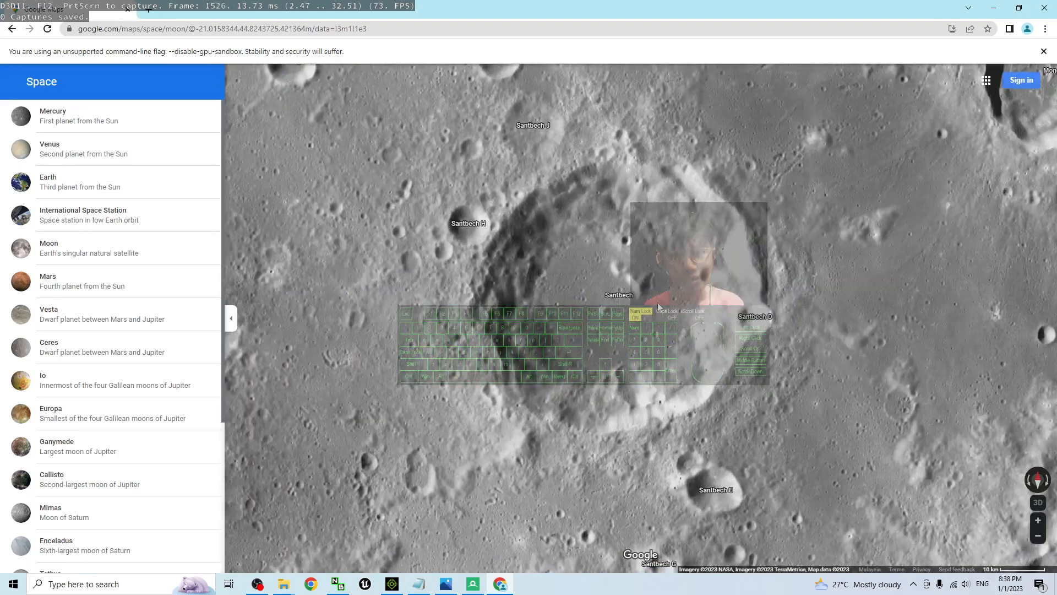
scroll(671, 310, down, 3)
scroll(676, 319, down, 3)
scroll(711, 217, up, 5)
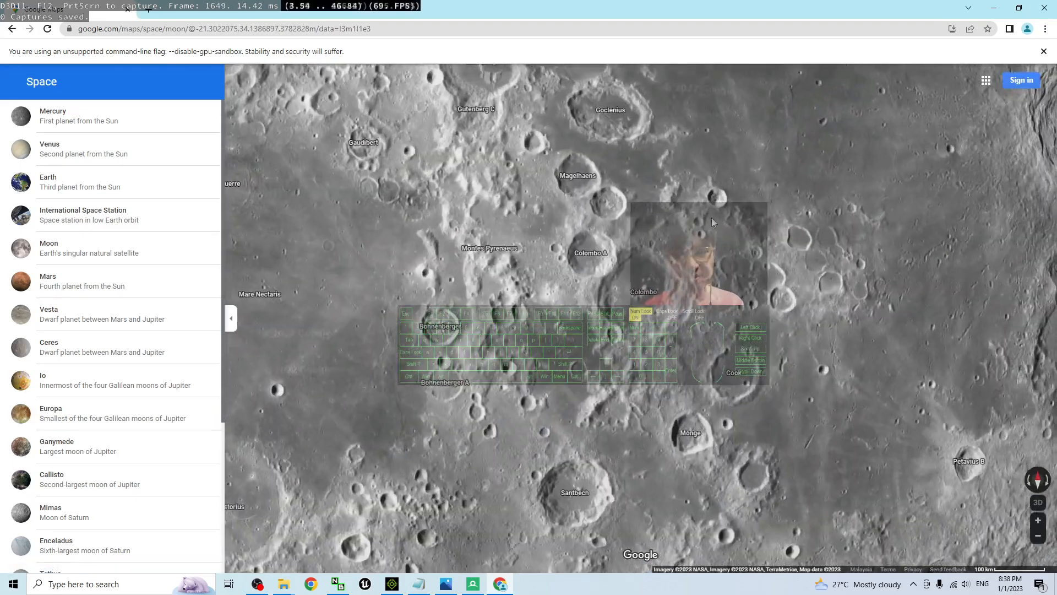
scroll(787, 220, up, 5)
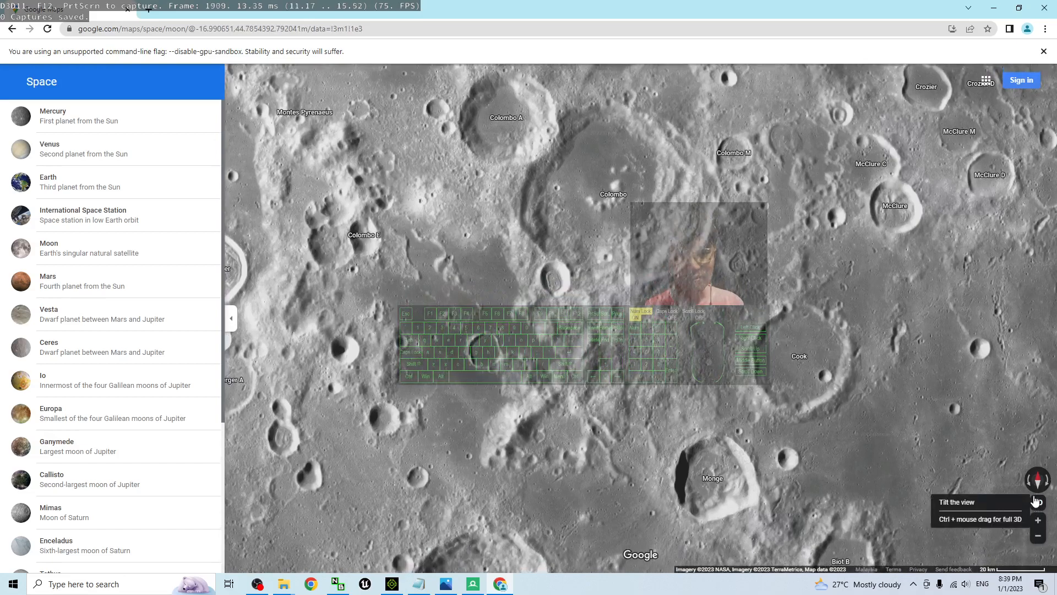
Tilt the Moon view and frame the Santbech crater close up near the middle of the map
click(1036, 502)
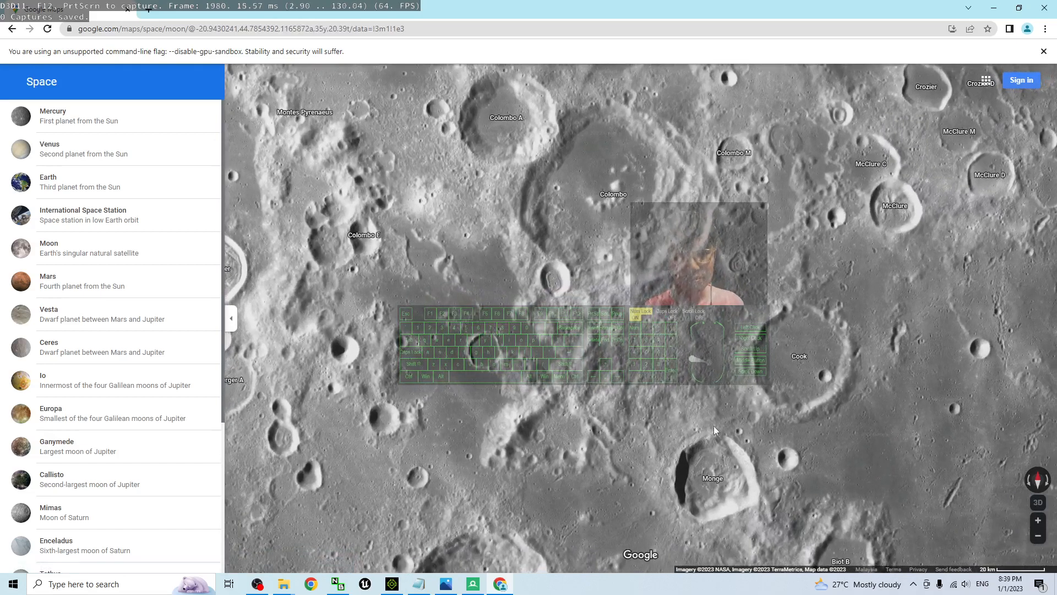
drag(713, 425, 729, 228)
scroll(572, 397, up, 2)
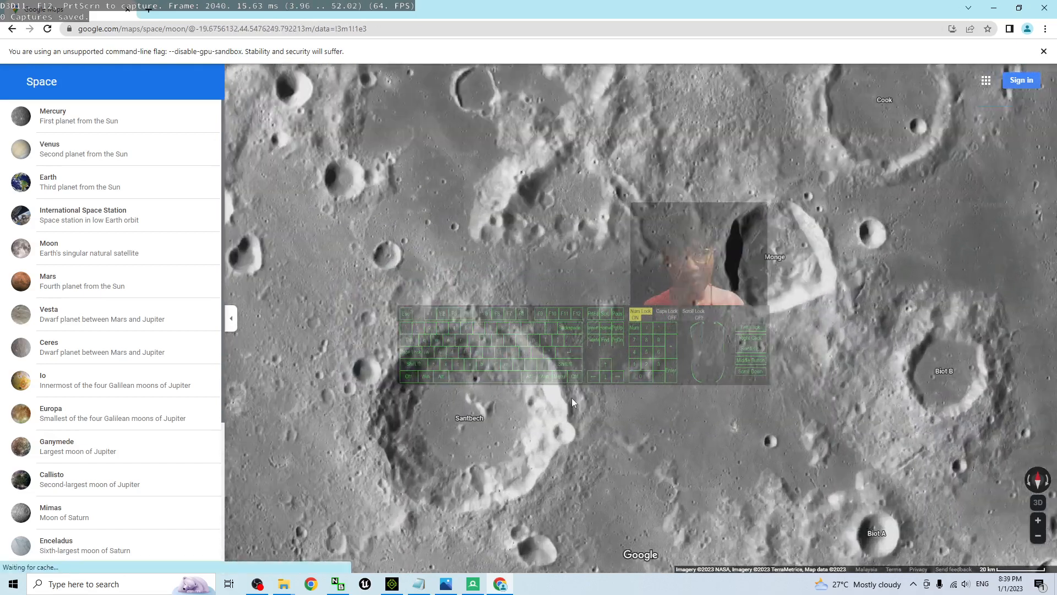
drag(479, 424, 556, 337)
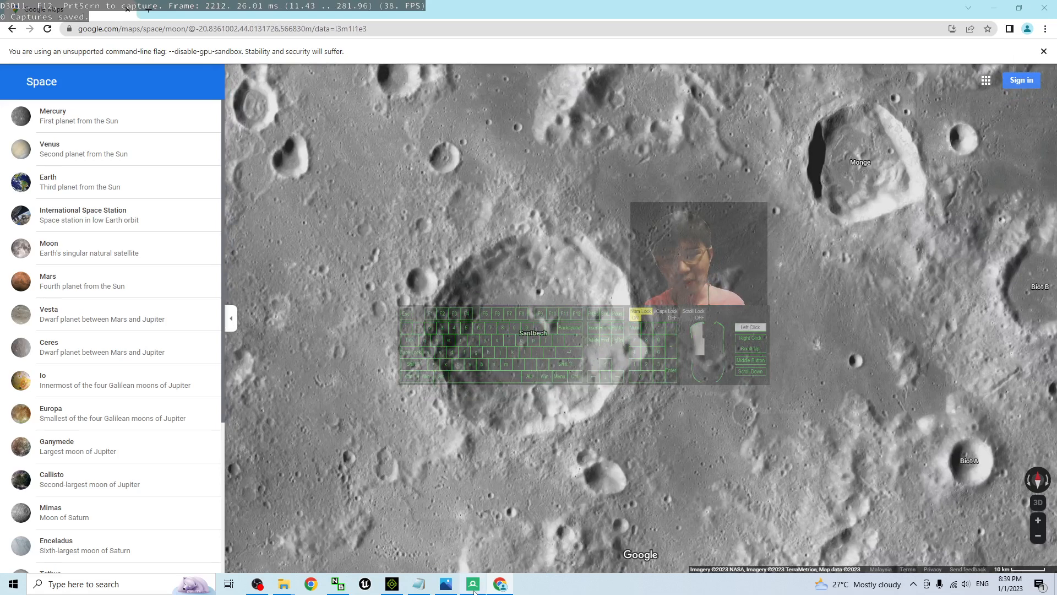
Switch to RenderDoc, trigger a capture with a 5-second delay, and return to the map to capture a frame while moving the terrain
click(474, 589)
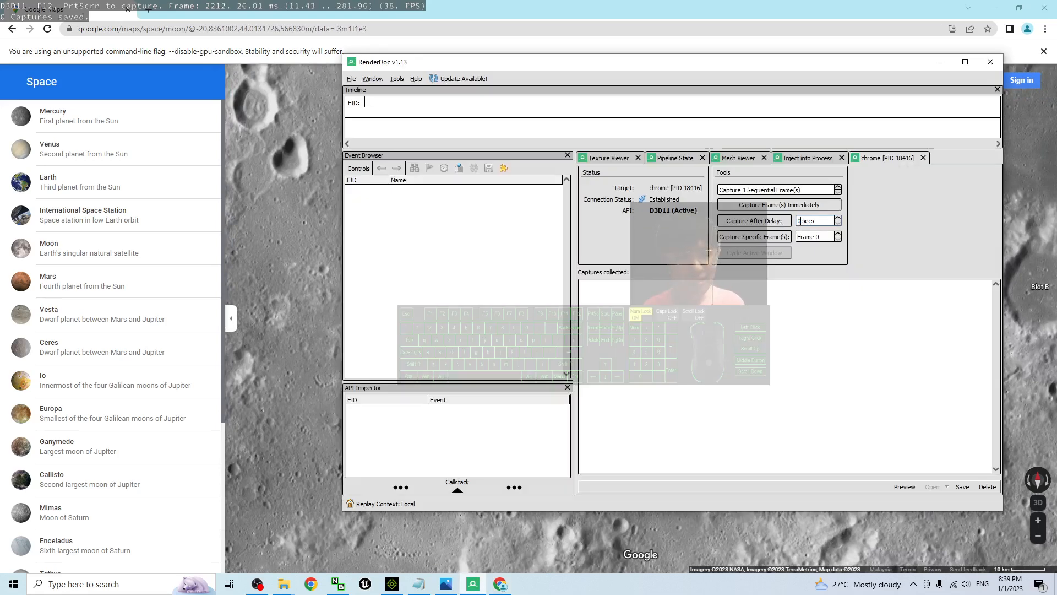
text(5)
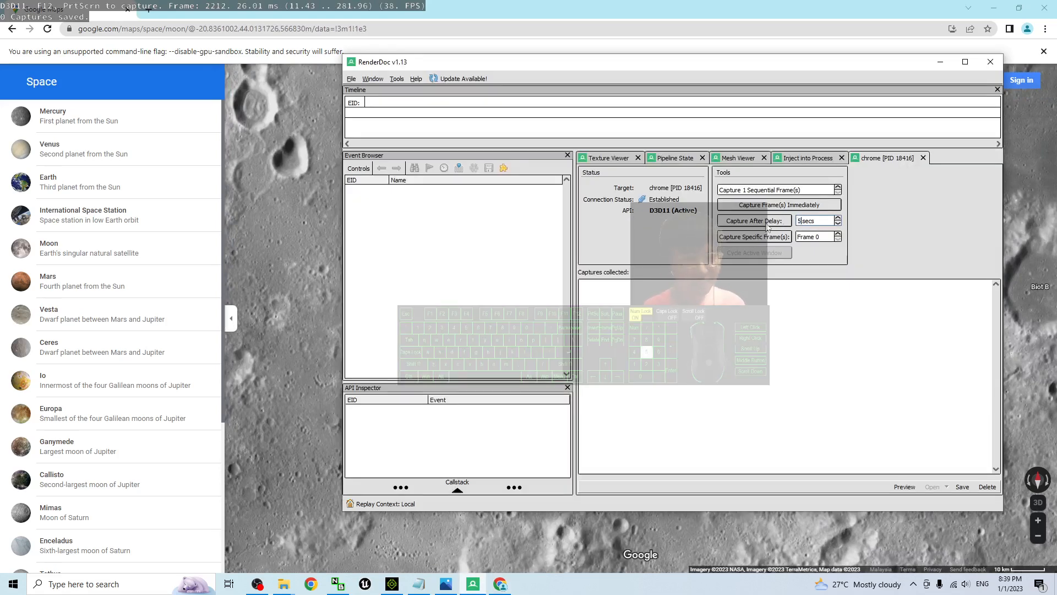
click(754, 221)
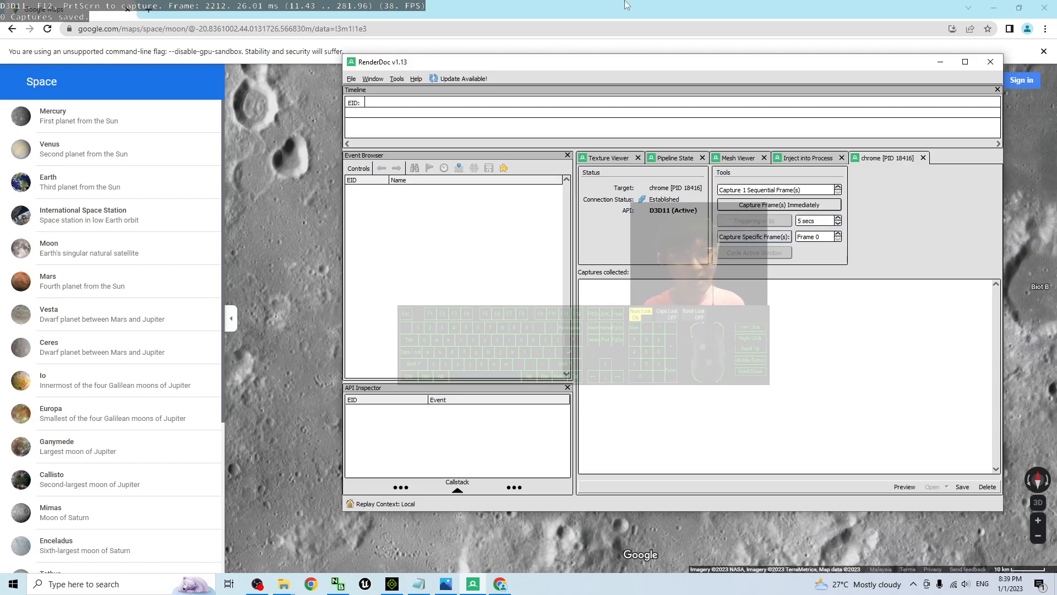
drag(583, 321, 546, 352)
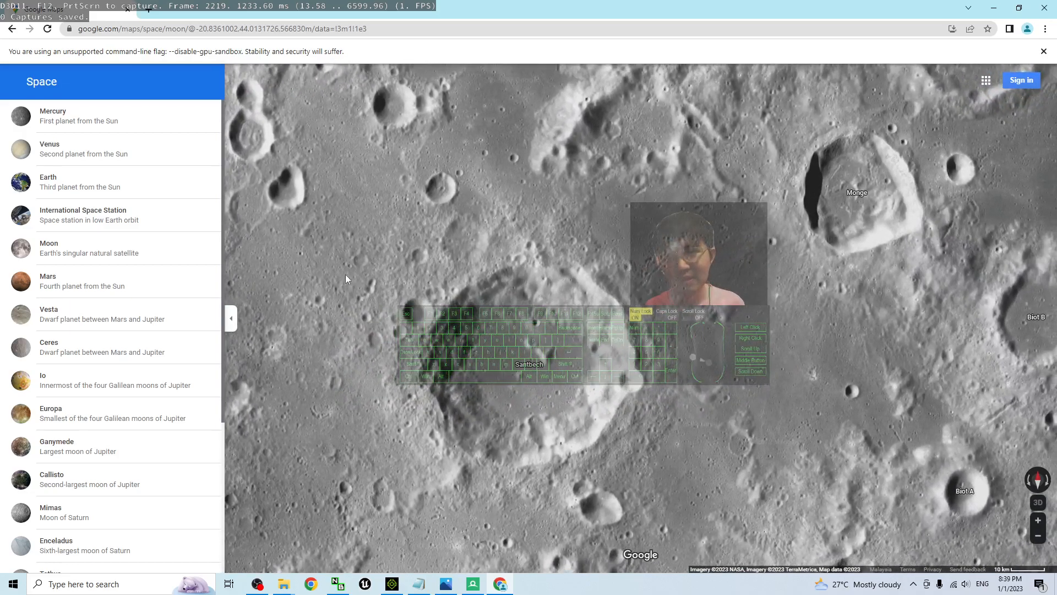
key(F12)
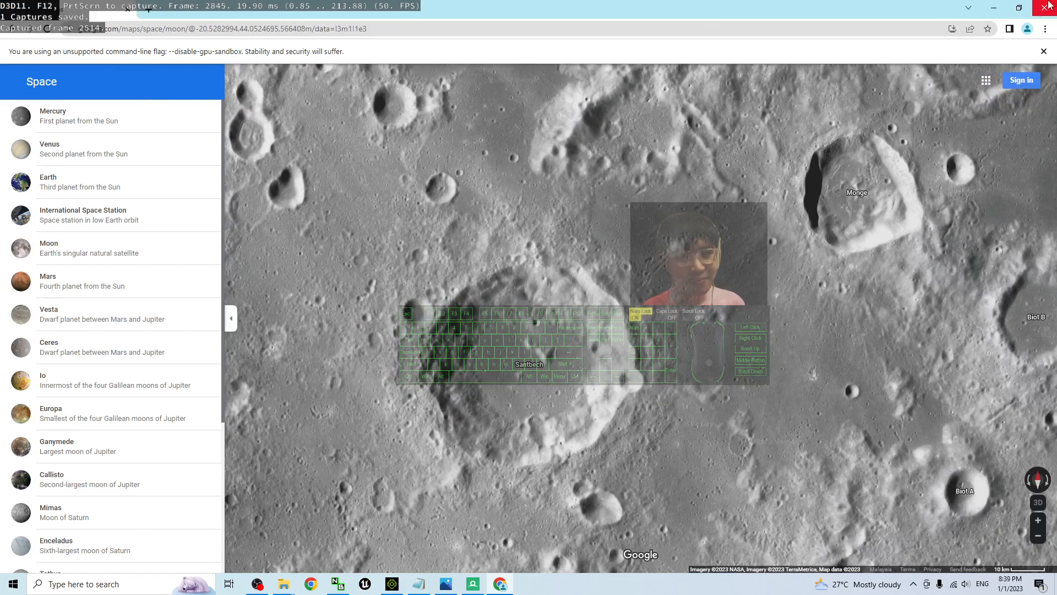
Minimize the browser and close the Google Map 3D Grabber folder window
click(990, 8)
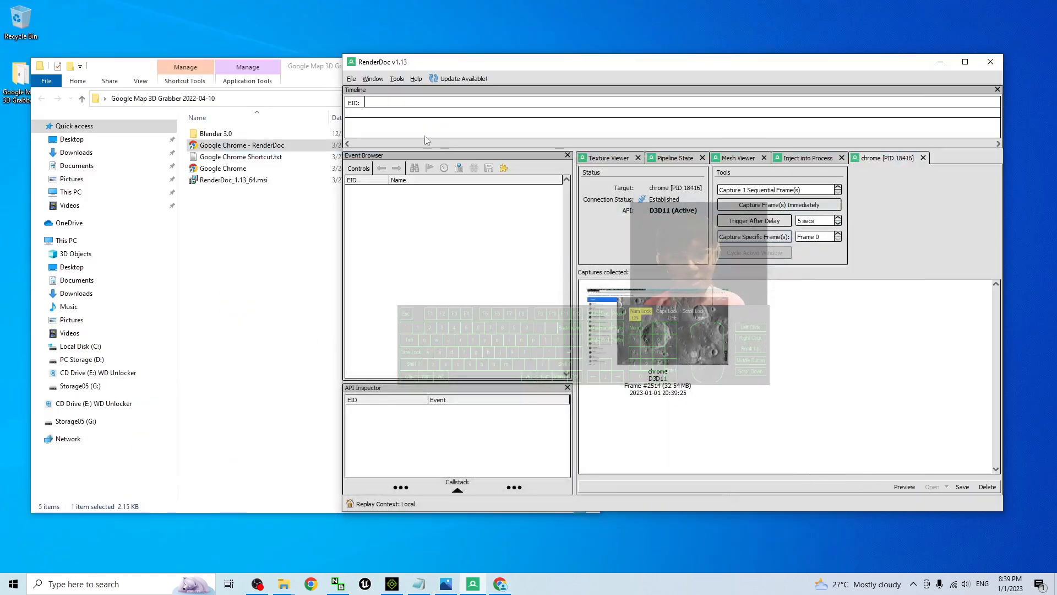
click(304, 76)
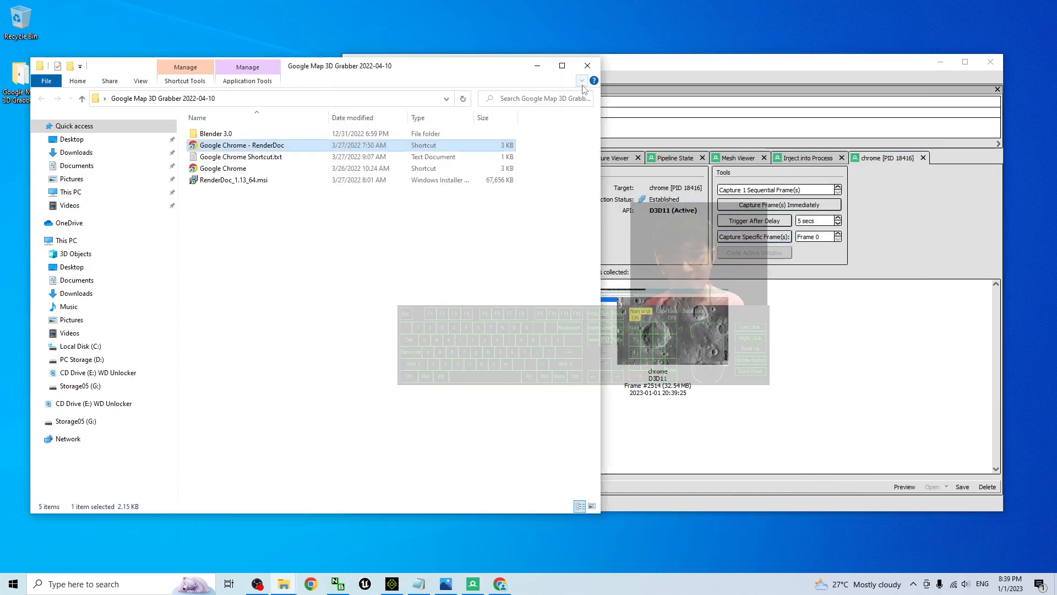
click(588, 65)
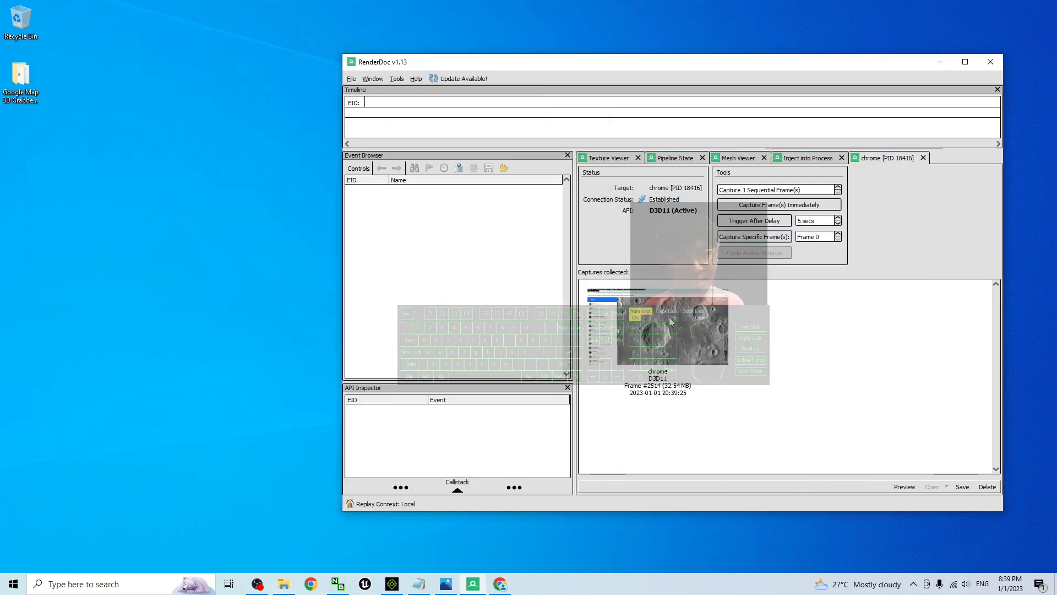
Start saving the collected Chrome capture, and create and open a new folder named moon01 on the Desktop for it
right_click(670, 322)
click(689, 334)
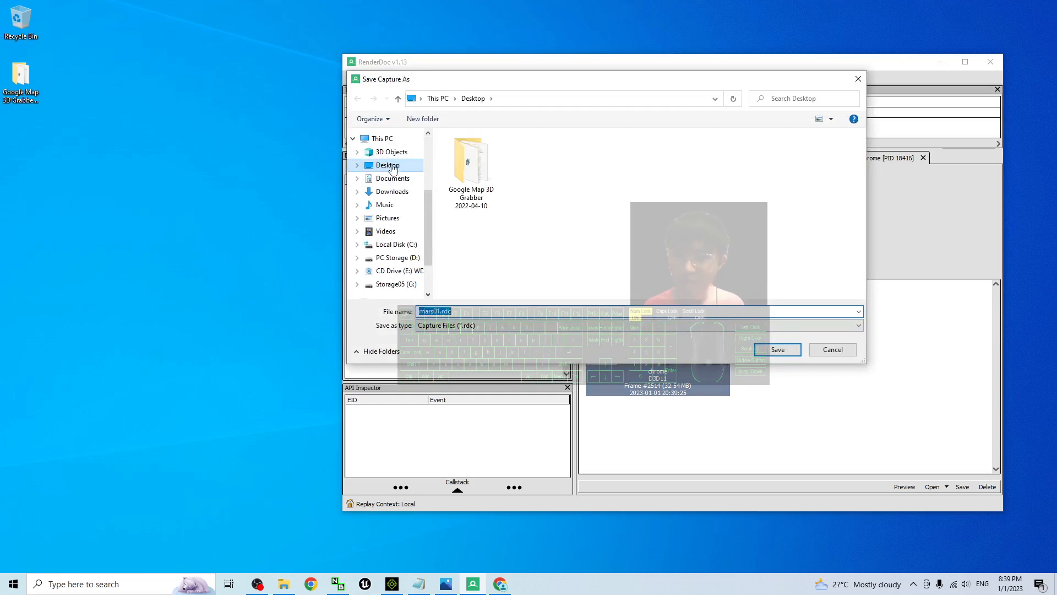
right_click(549, 200)
mouse_move(599, 321)
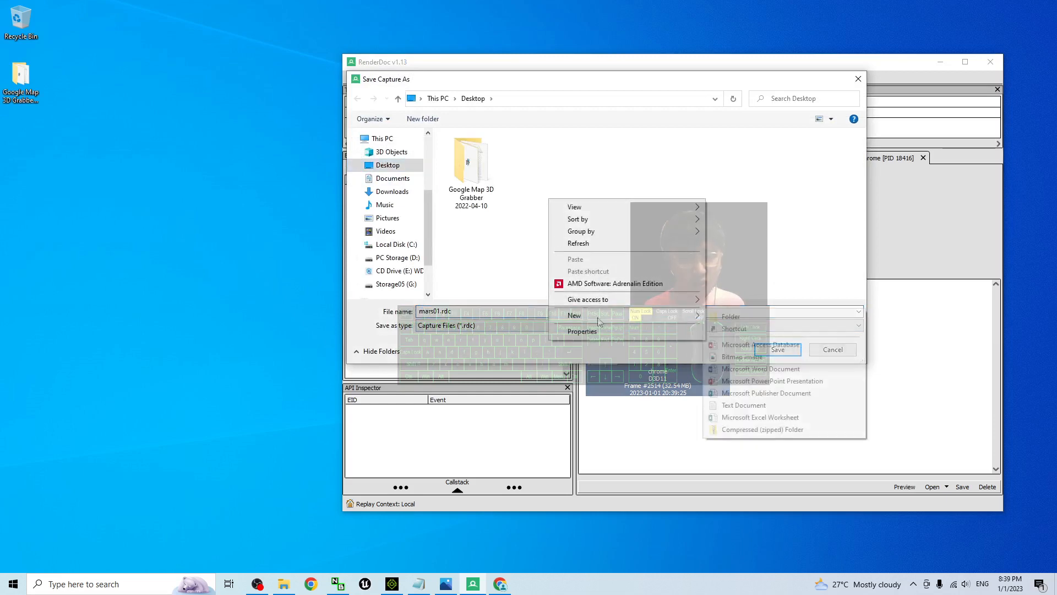
click(727, 316)
text(moon)
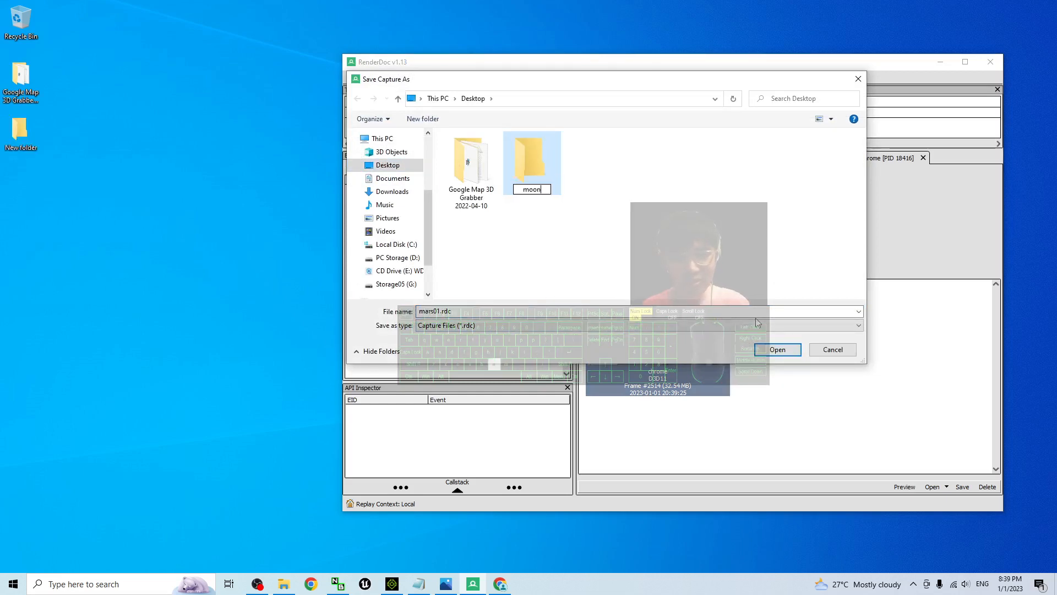
text(01)
key(Return)
key(Return)
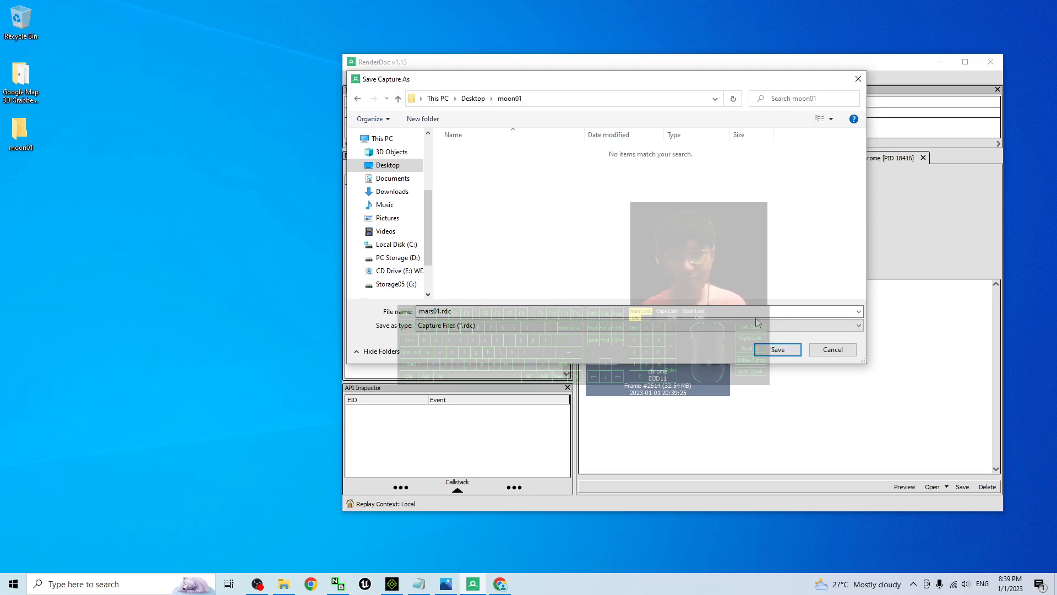
Save the capture in the moon01 folder under the file name moon01
double_click(473, 312)
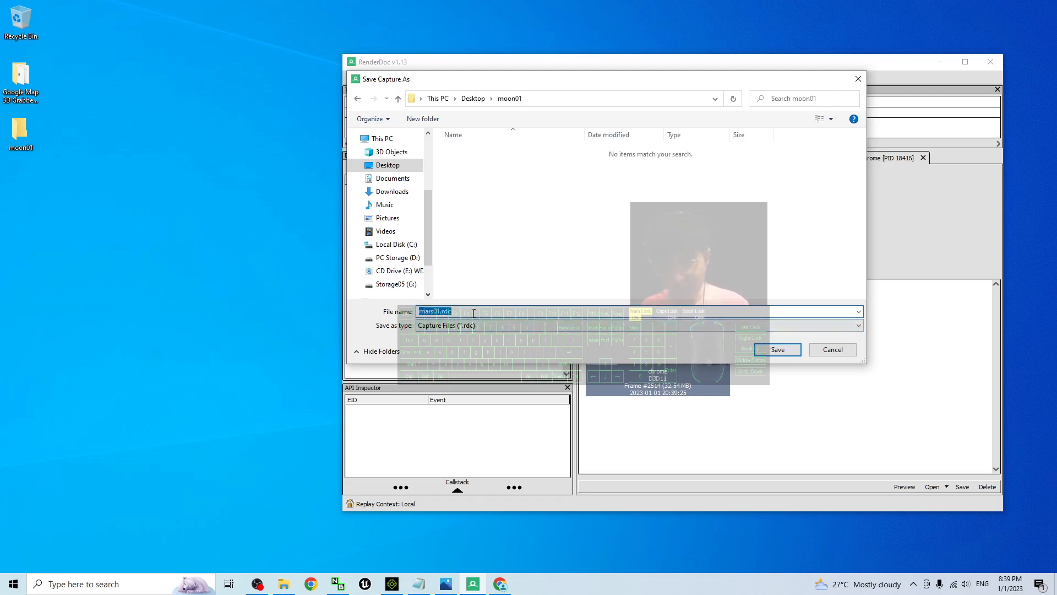
text(moon01)
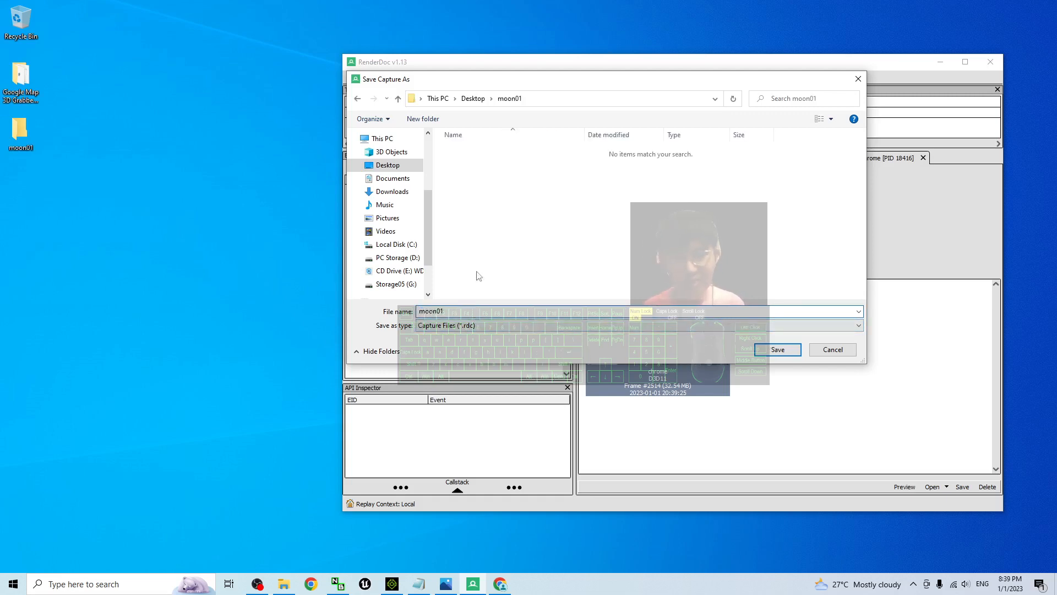
click(778, 351)
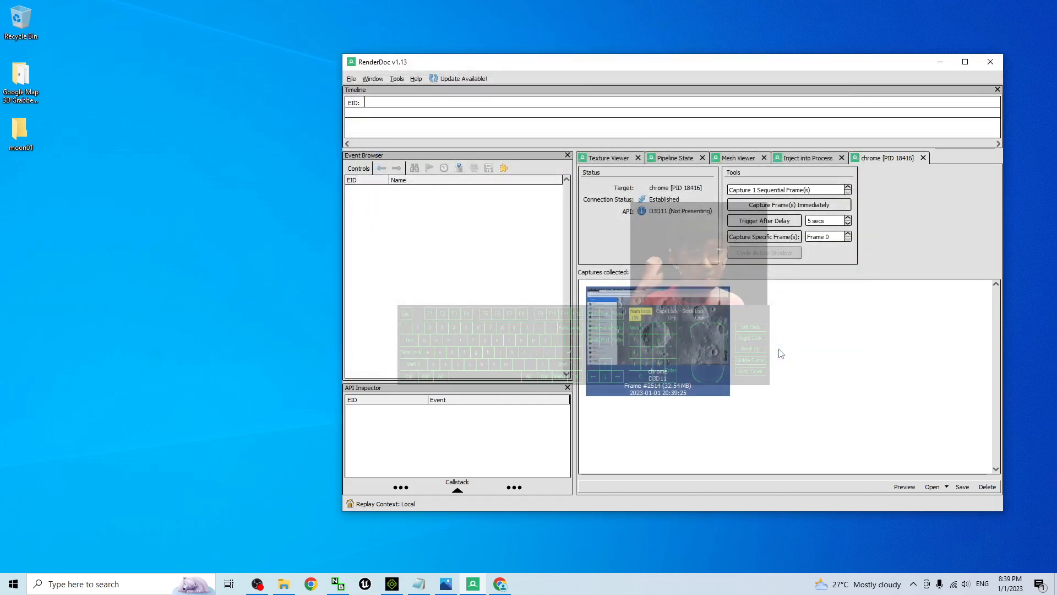
Open the moon01 folder from the desktop and check the saved moon01.rdc file
double_click(30, 134)
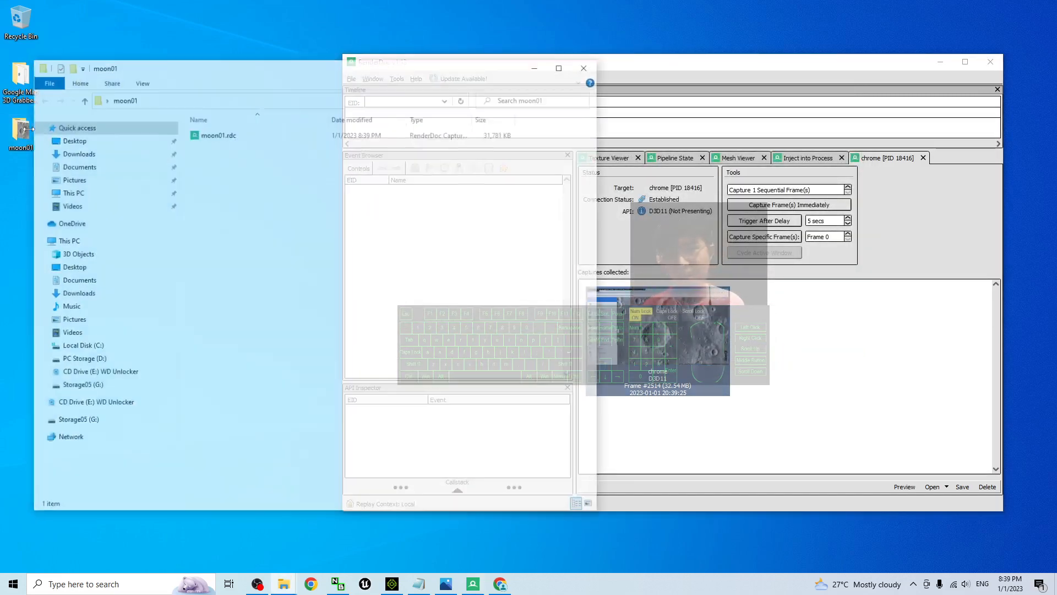
click(223, 136)
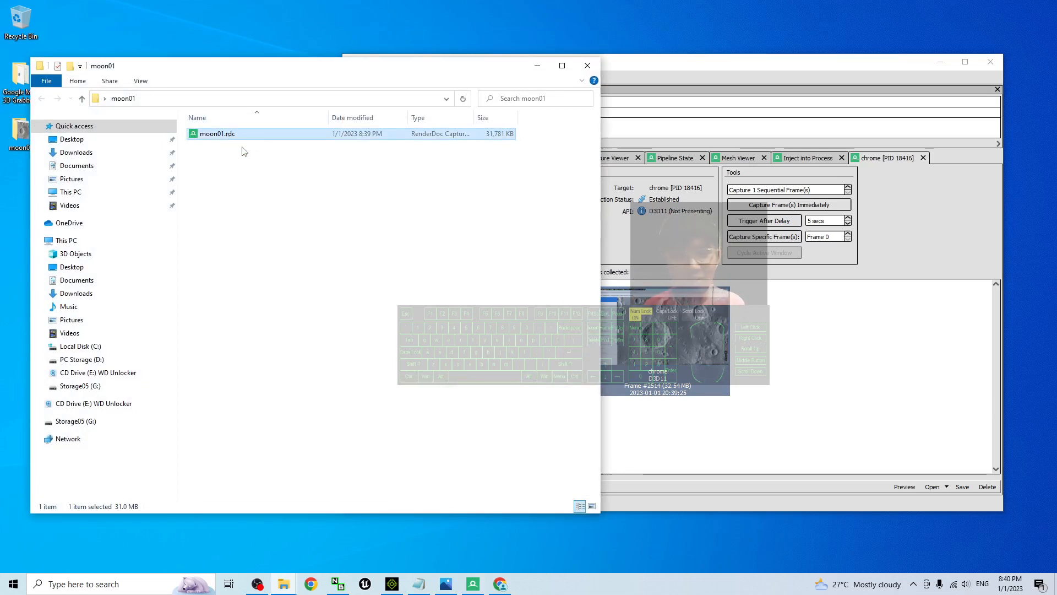
click(391, 584)
click(392, 584)
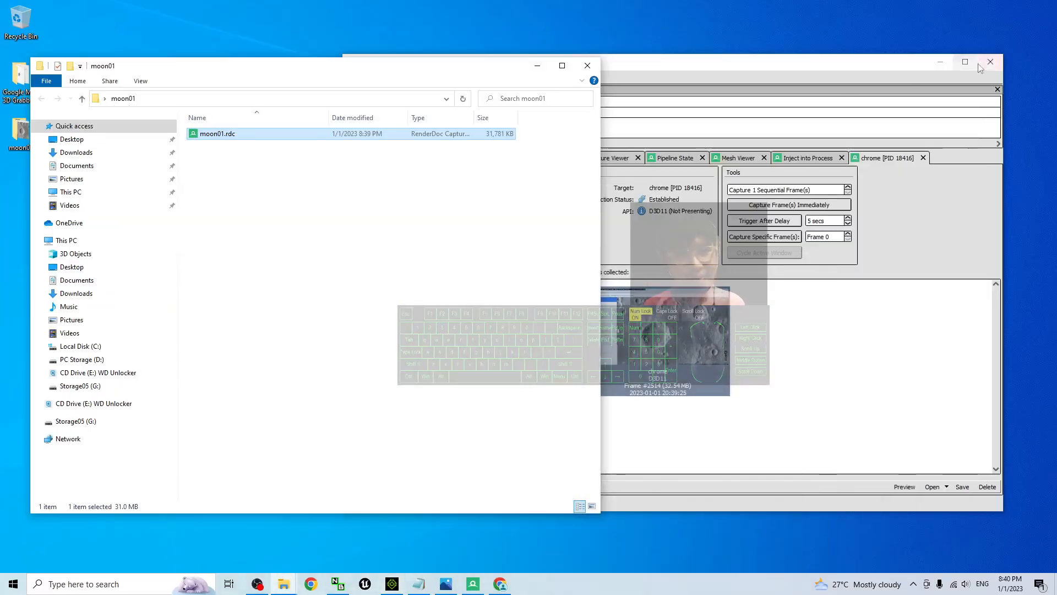
Minimize RenderDoc and close the moon01 folder window
click(870, 68)
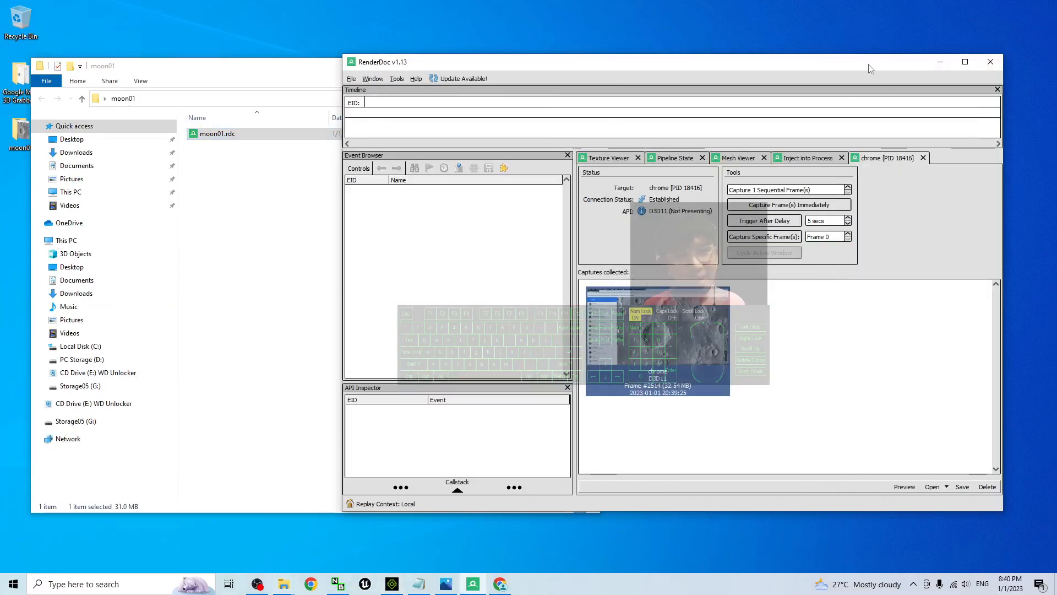
click(940, 63)
drag(199, 70, 477, 91)
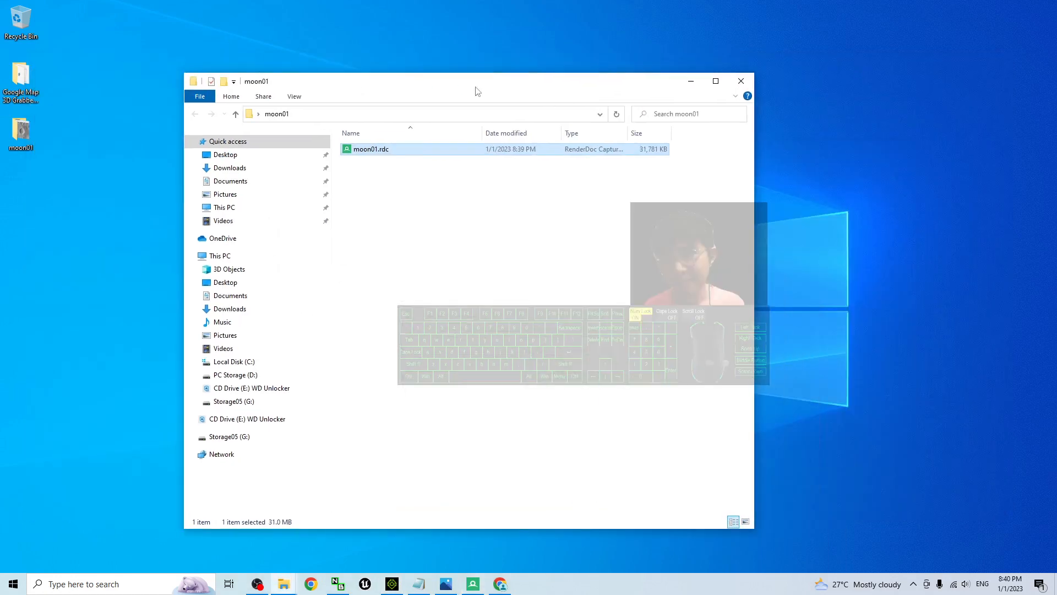
click(740, 82)
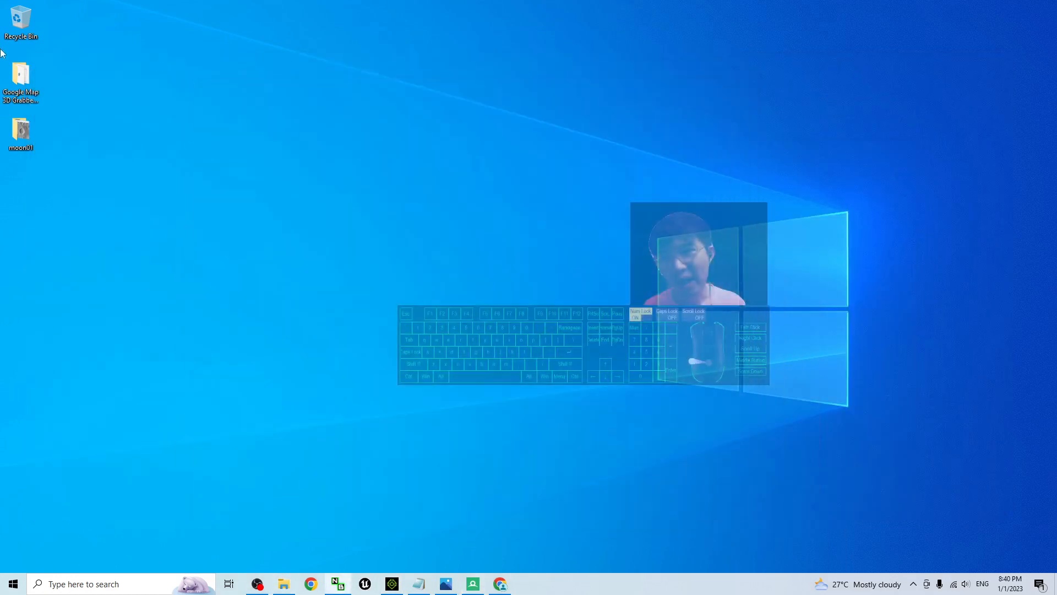
Launch blender.exe from the Google Map 3D Grabber's Blender 3.0 folder and delete the default camera, cube and light
double_click(22, 77)
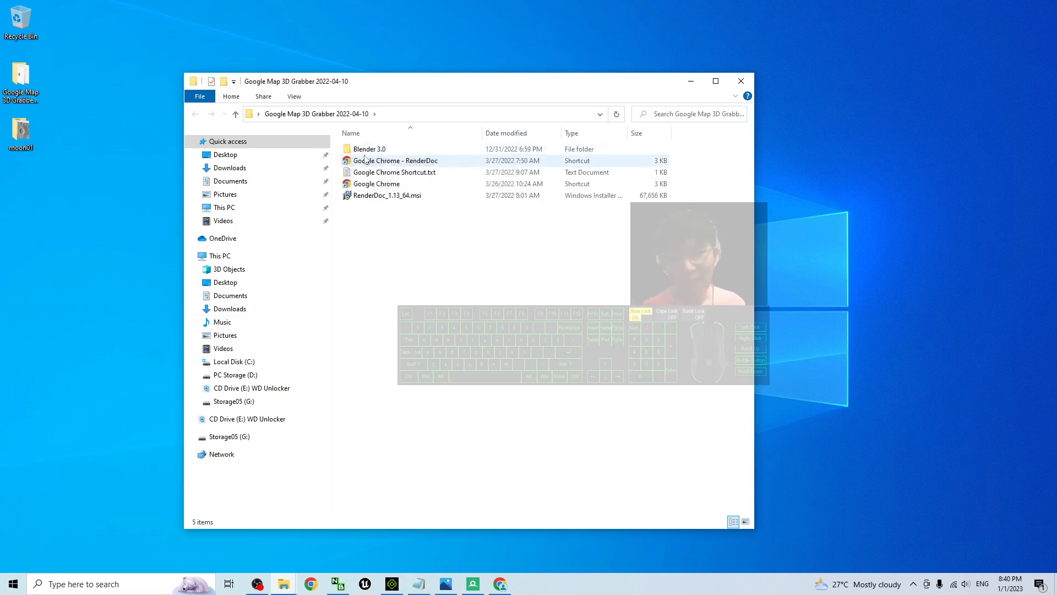
double_click(370, 150)
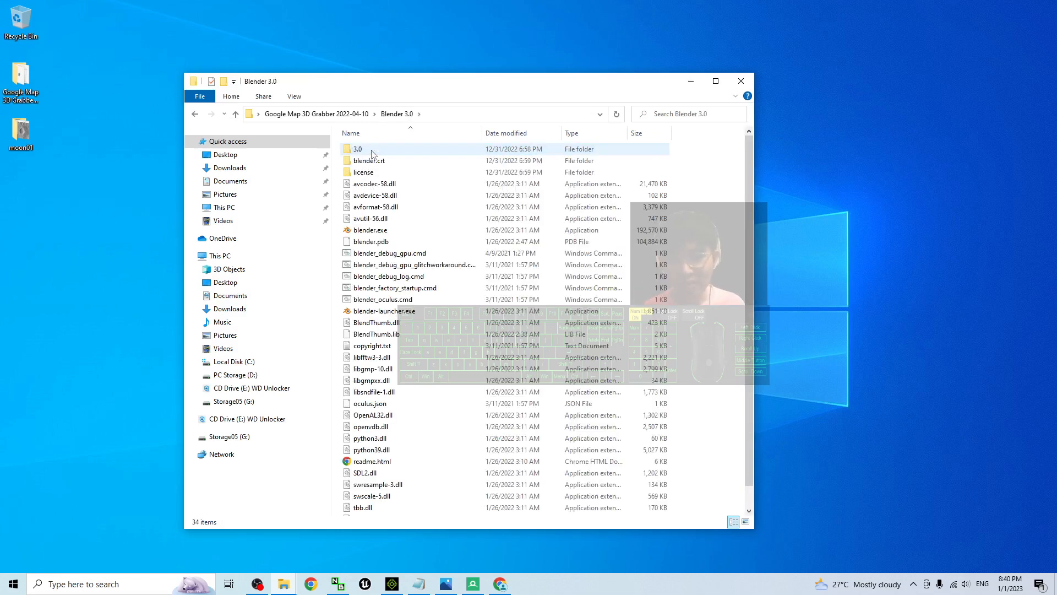
double_click(368, 230)
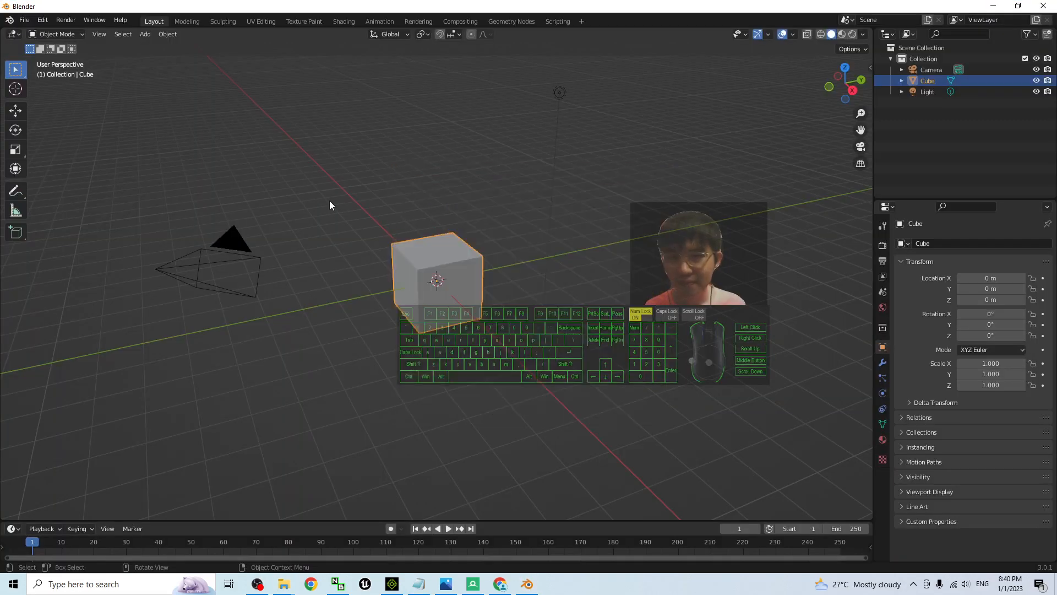
drag(124, 185, 615, 362)
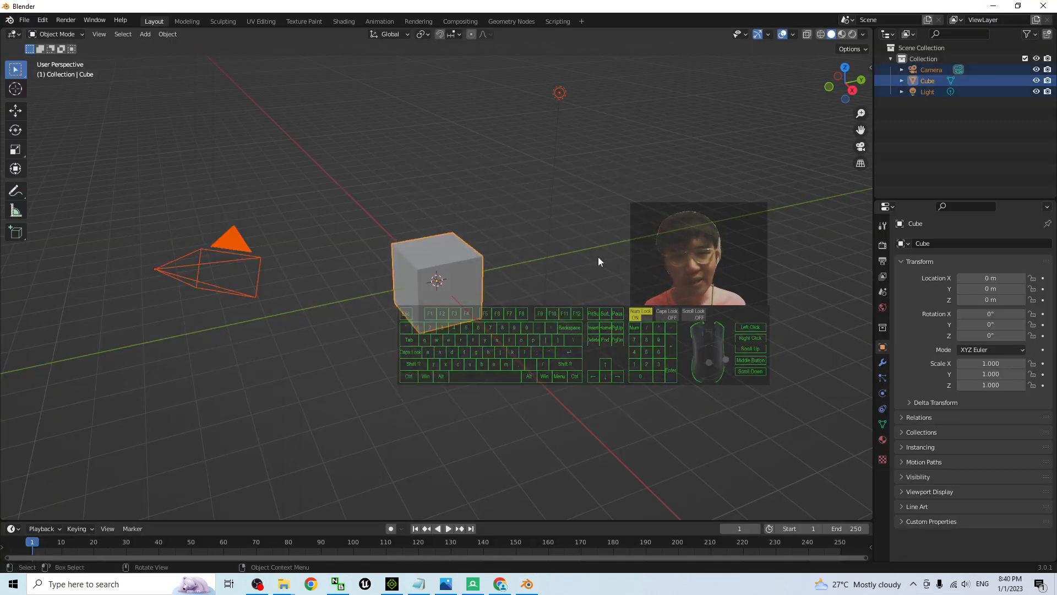
key(Delete)
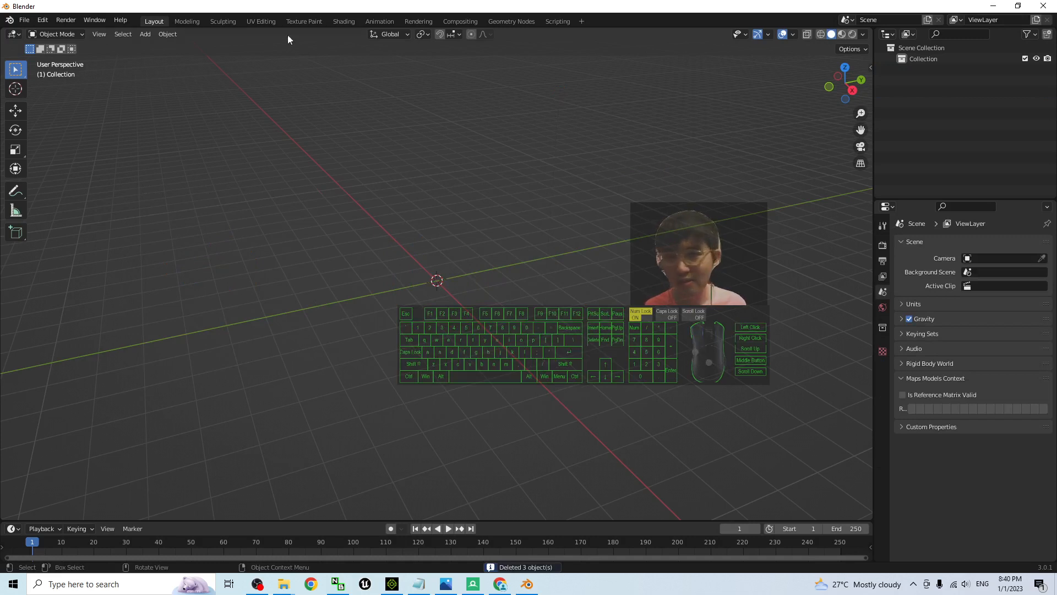
Search the preferences' add-ons for "map" and make sure the Maps Models Importer add-on is enabled
click(42, 21)
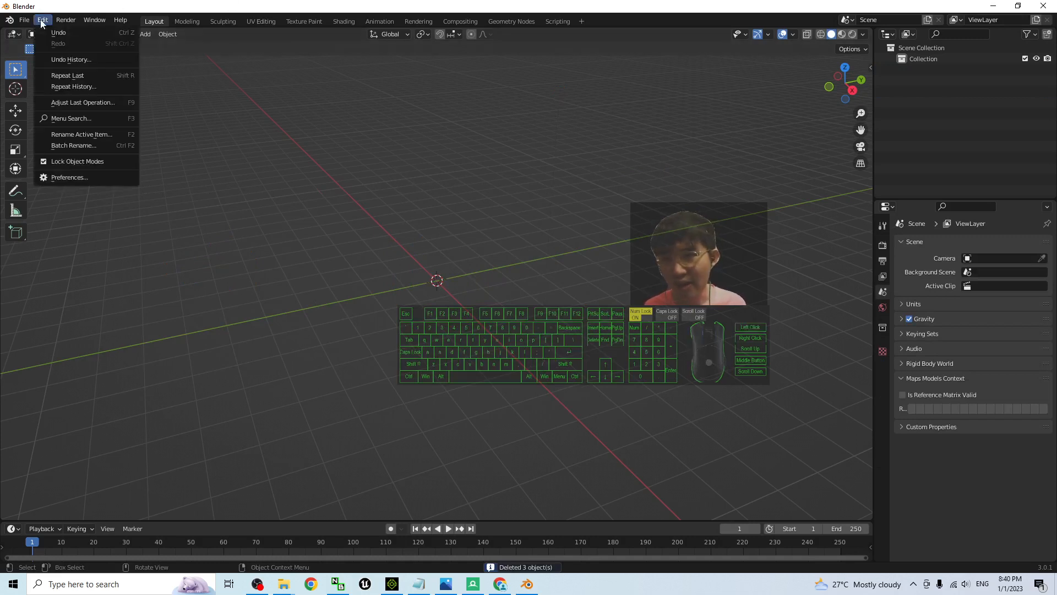
click(81, 177)
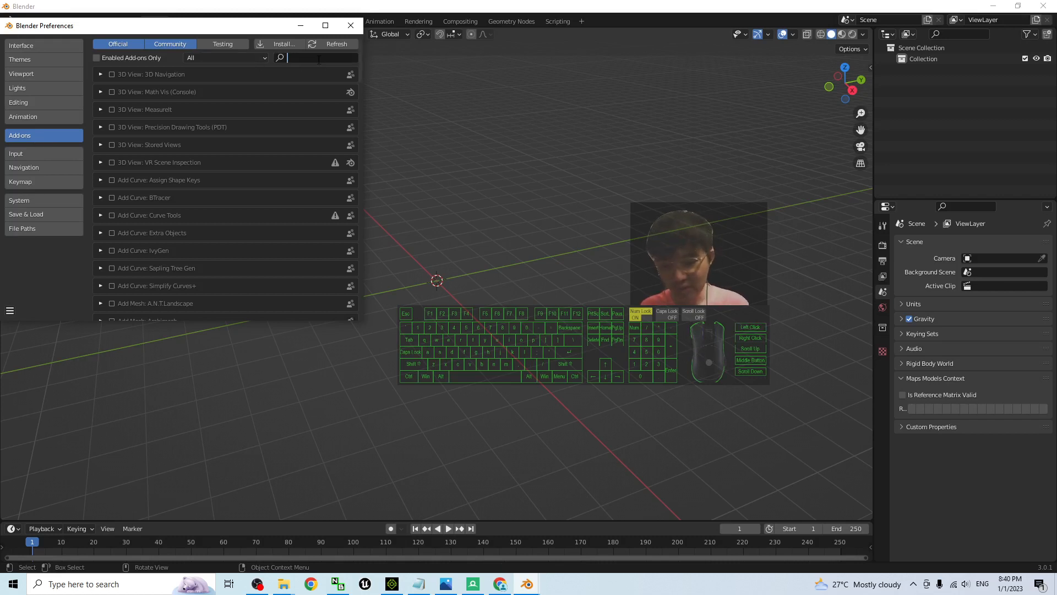
text(map)
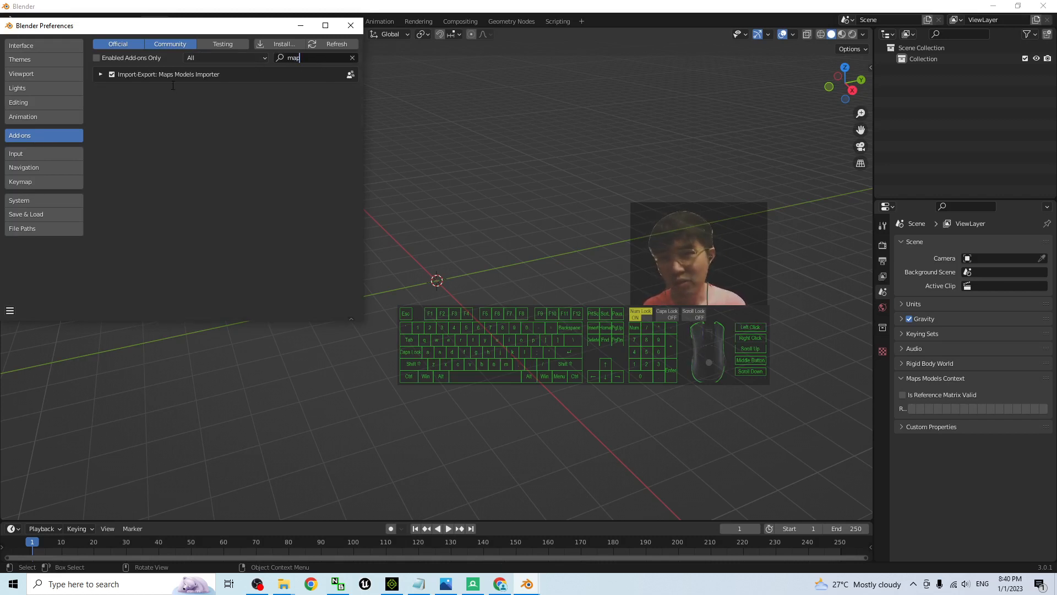
click(112, 74)
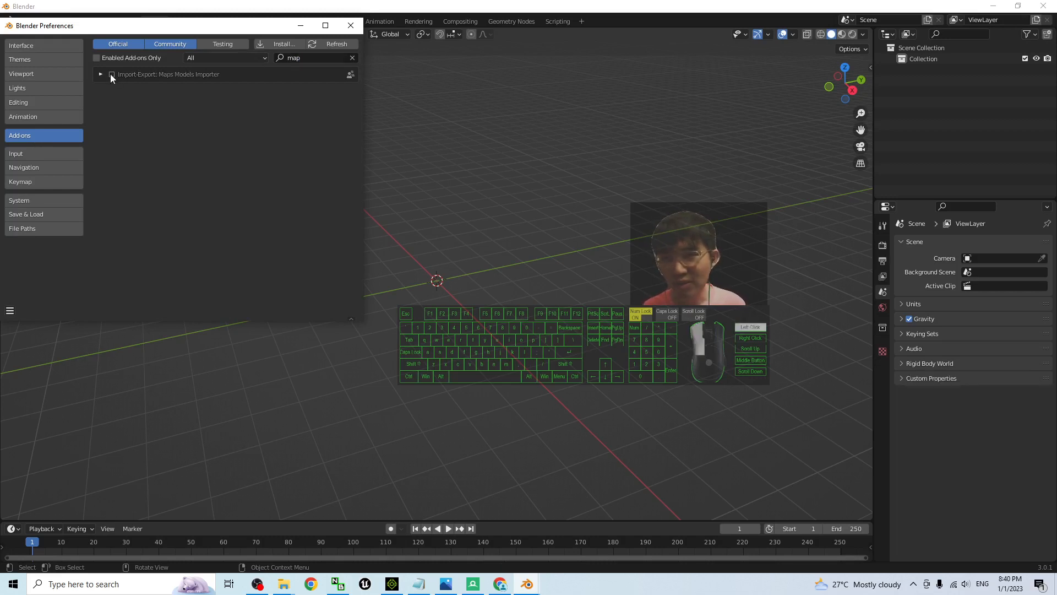
click(112, 75)
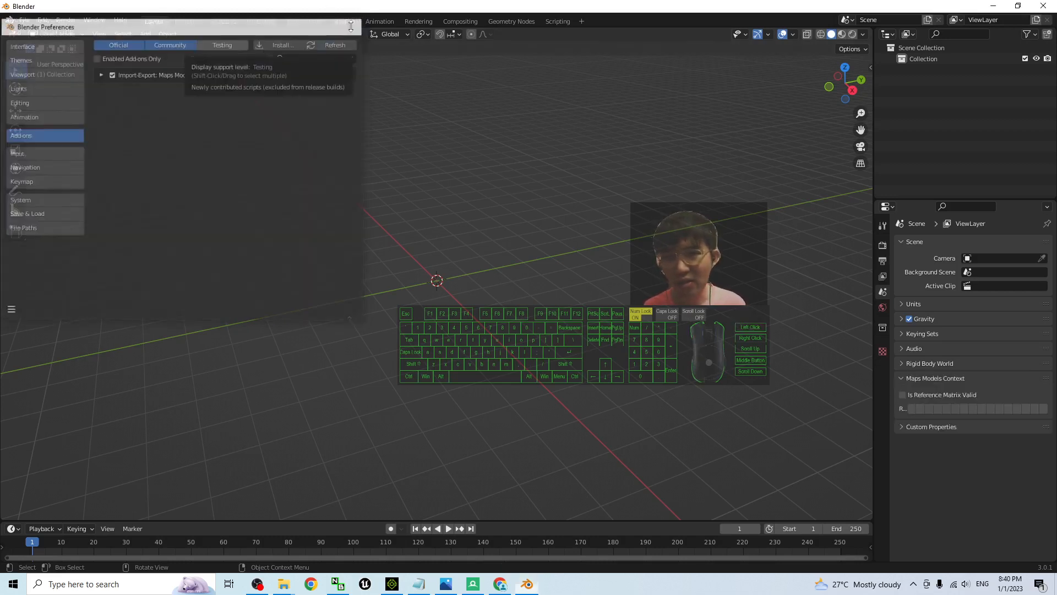
click(351, 25)
Import moon01.rdc from the desktop's moon01 folder as a Google Maps Capture
click(26, 20)
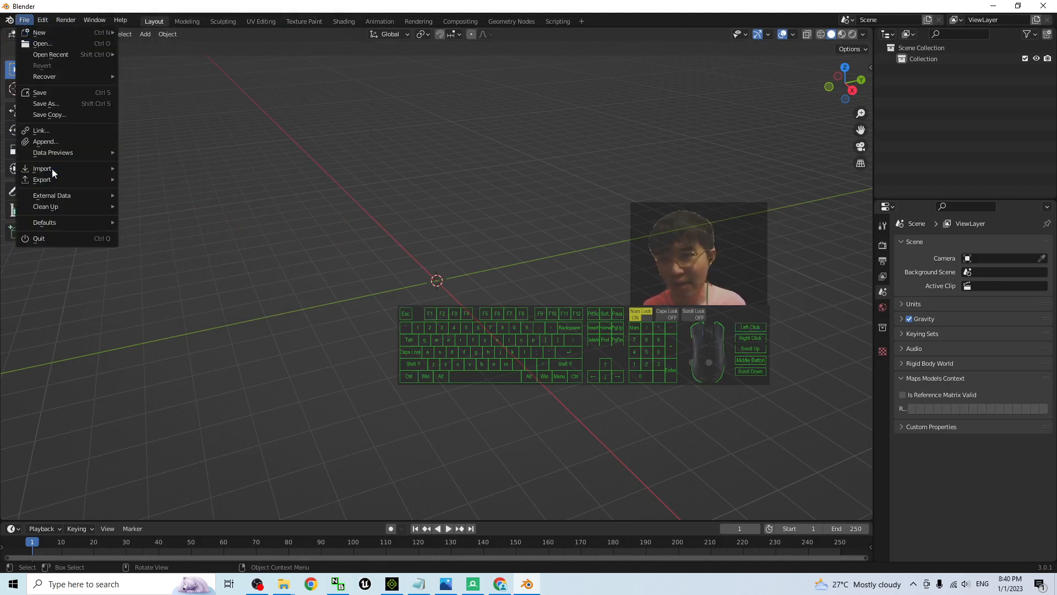
mouse_move(52, 168)
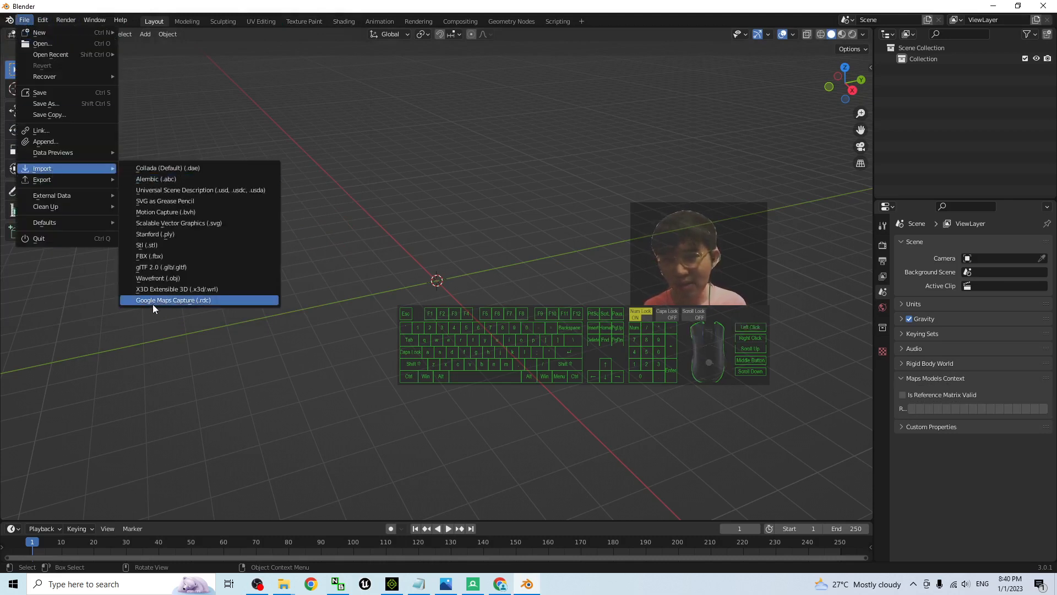
click(192, 300)
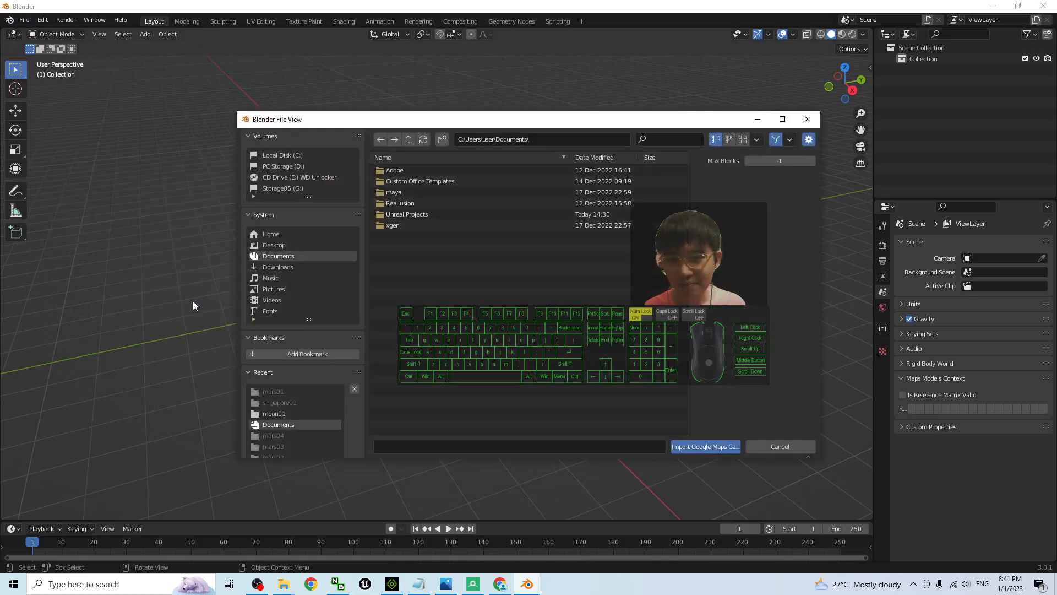
click(275, 245)
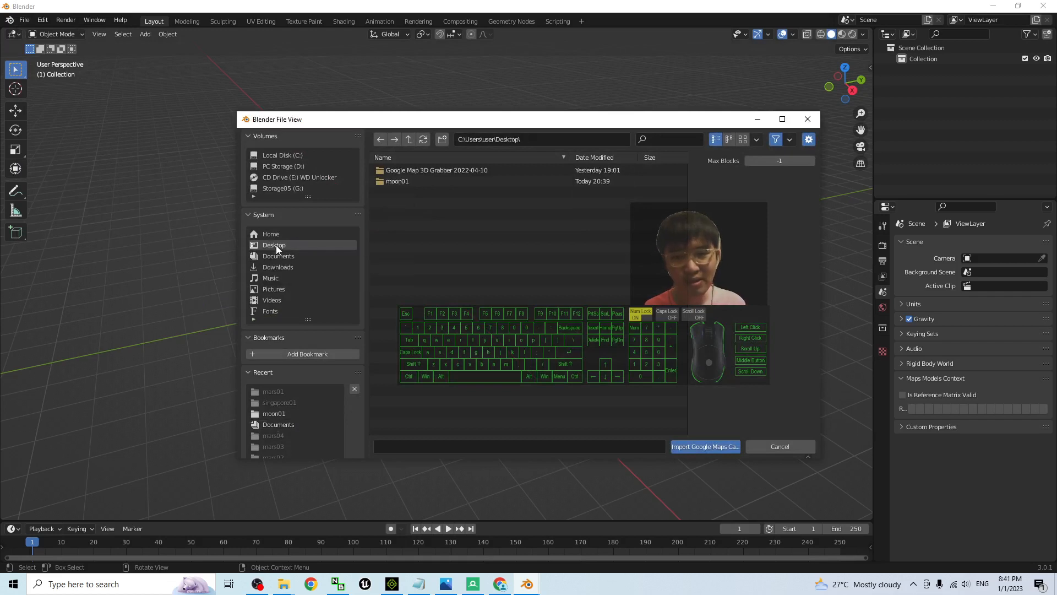
click(398, 181)
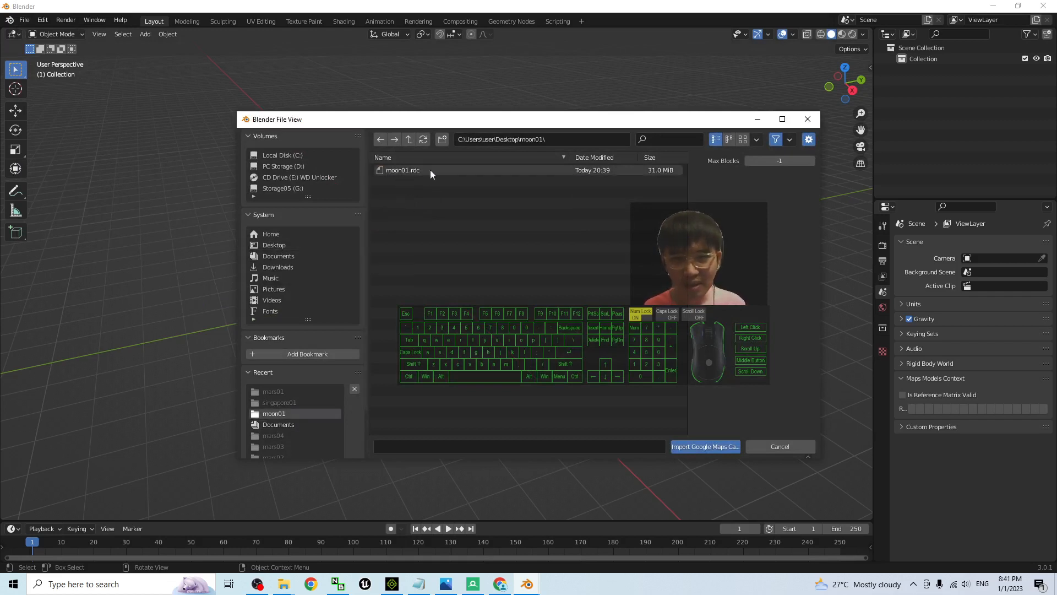
double_click(399, 170)
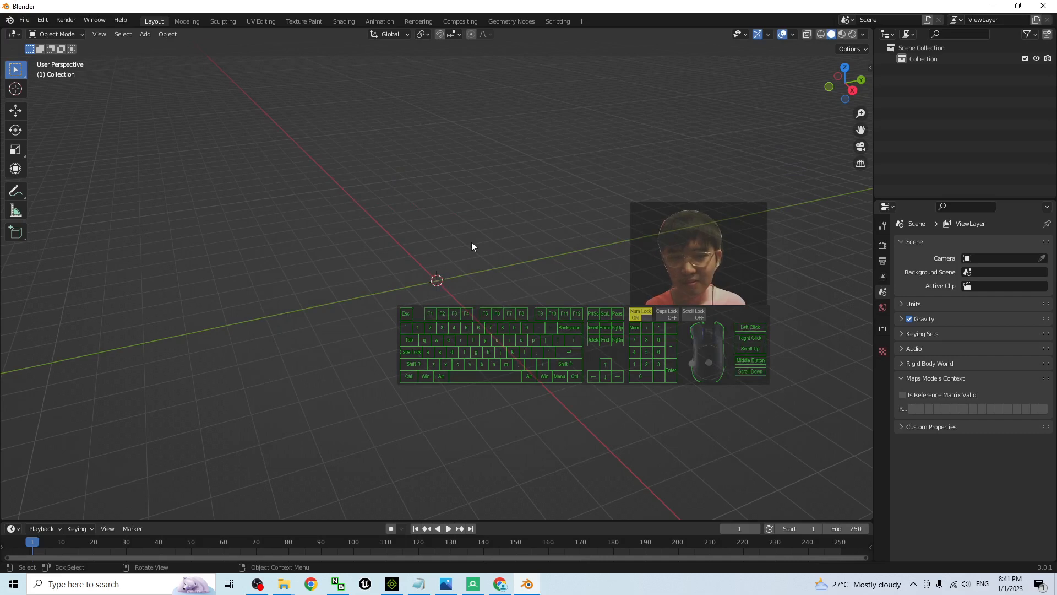
Switch the viewport shading to Material Preview to show the imported Moon terrain with its textures
middle_drag(491, 262, 523, 286)
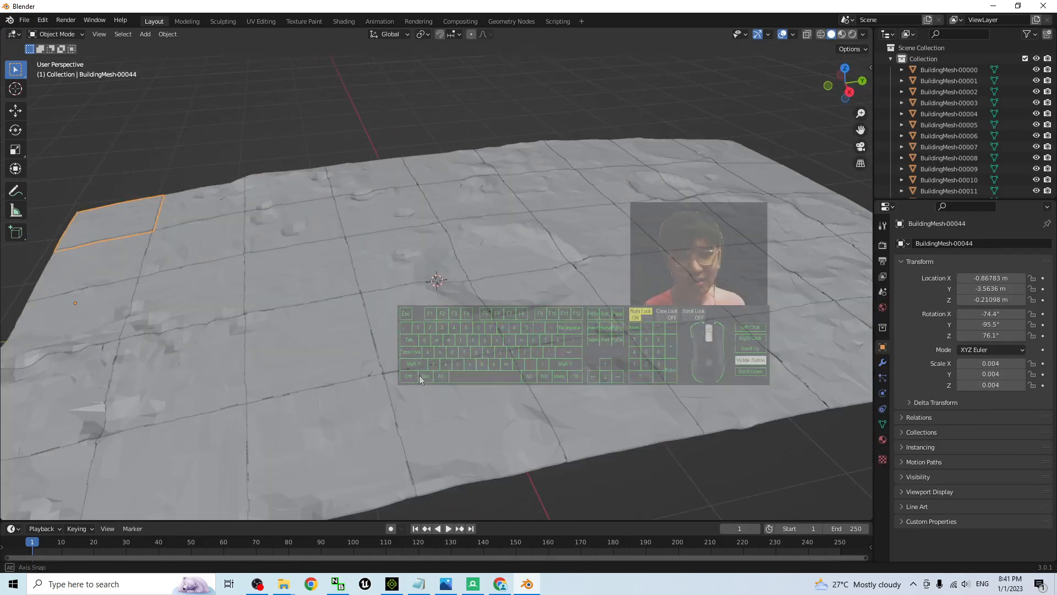
middle_drag(418, 375, 813, 5)
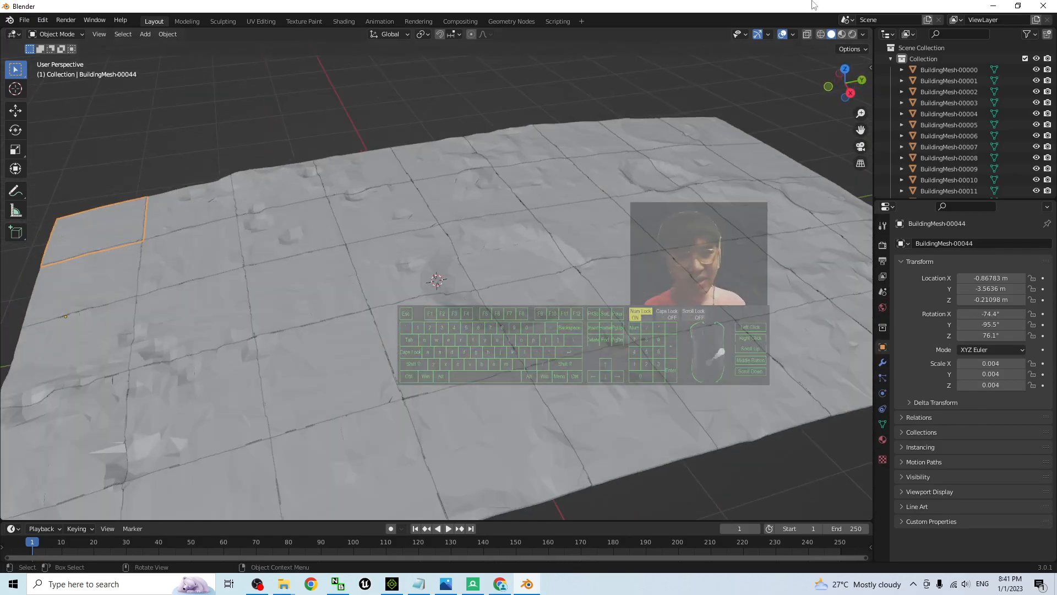
click(842, 34)
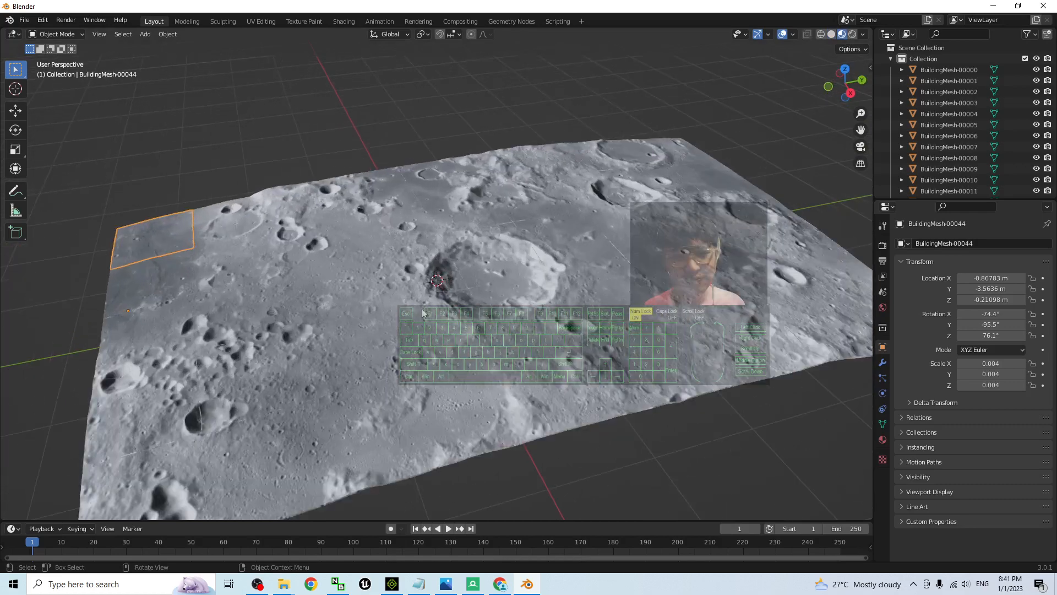
Select all the BuildingMesh terrain tiles, join them into a single mesh and inspect the joined terrain
middle_drag(496, 330, 457, 348)
scroll(457, 349, down, 5)
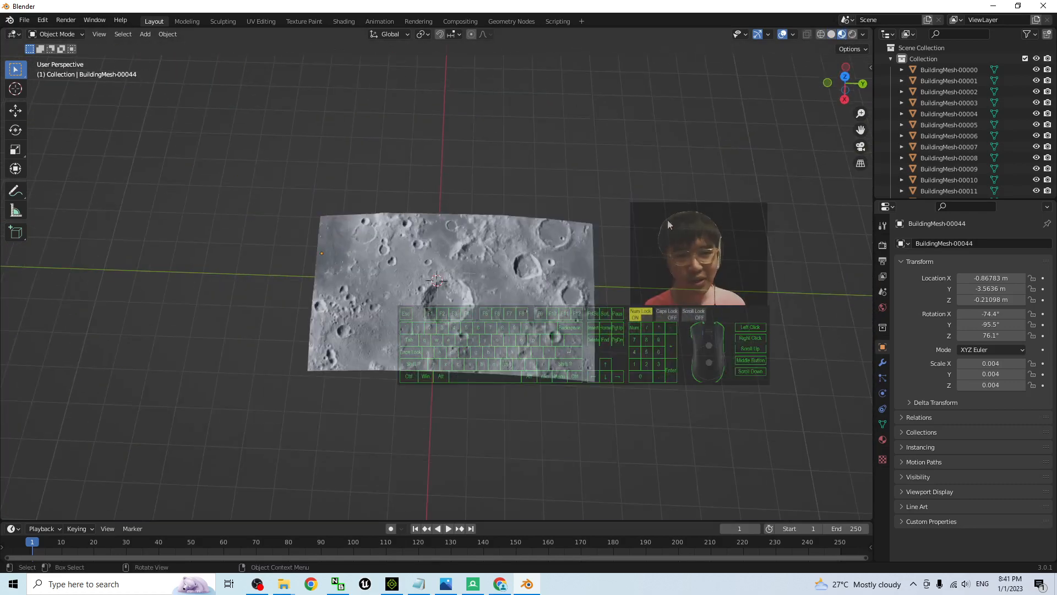
drag(670, 173, 266, 430)
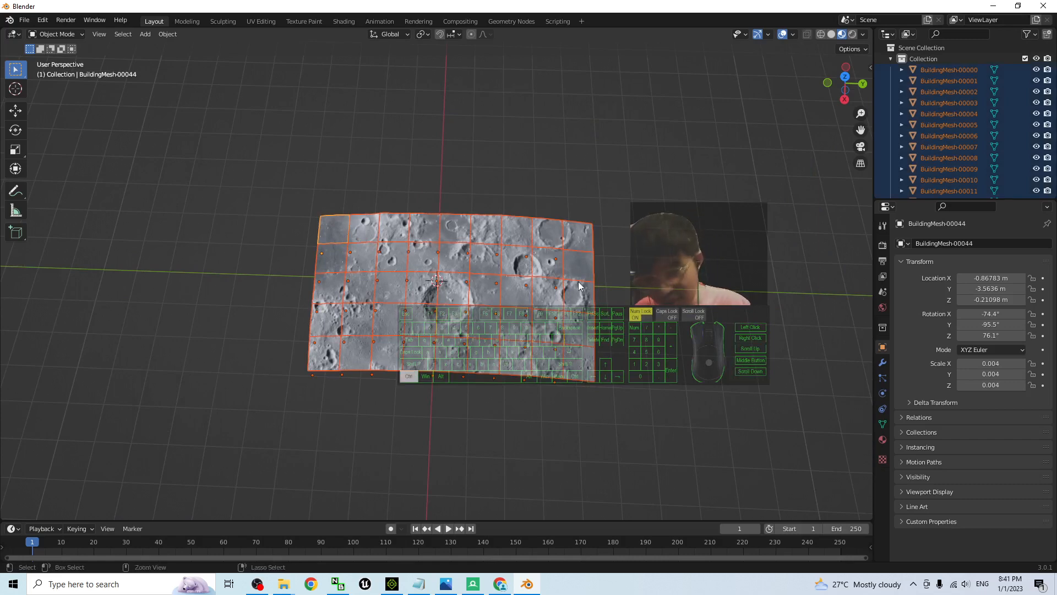
key(ctrl+j)
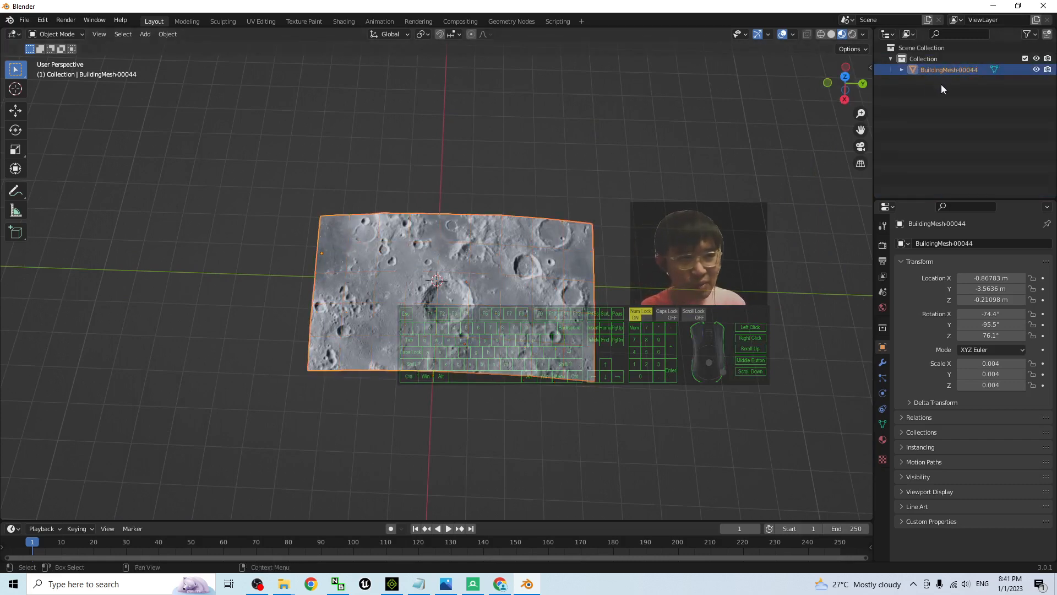
middle_drag(587, 371, 540, 292)
scroll(539, 292, up, 6)
scroll(496, 344, down, 4)
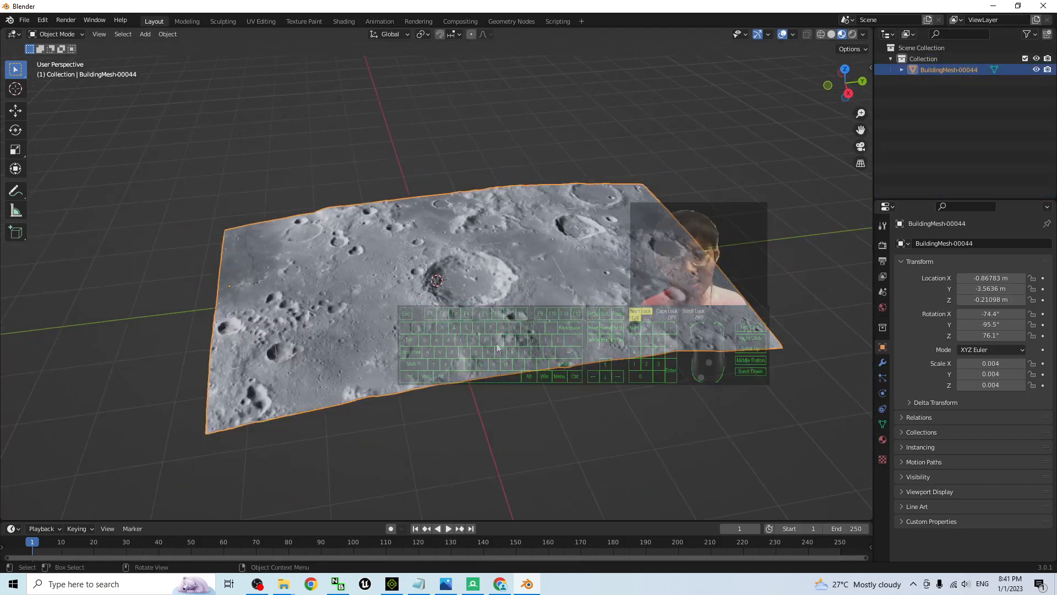
scroll(497, 342, up, 5)
scroll(551, 281, down, 6)
scroll(601, 221, up, 2)
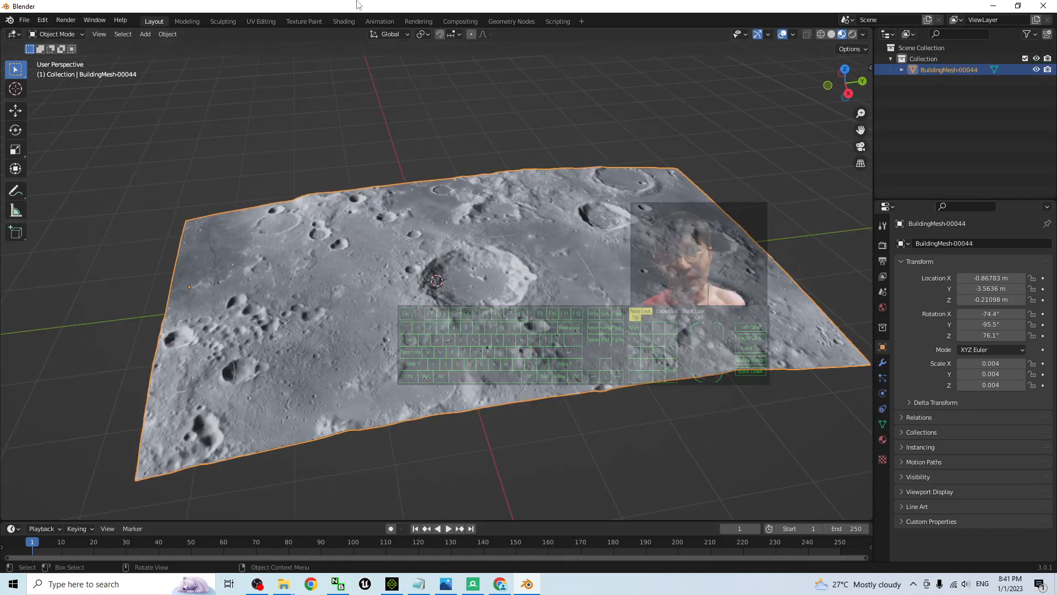
Open the moon01 folder from the desktop and arrange its window beside a smaller, shifted Blender window
drag(356, 4, 633, 45)
click(691, 82)
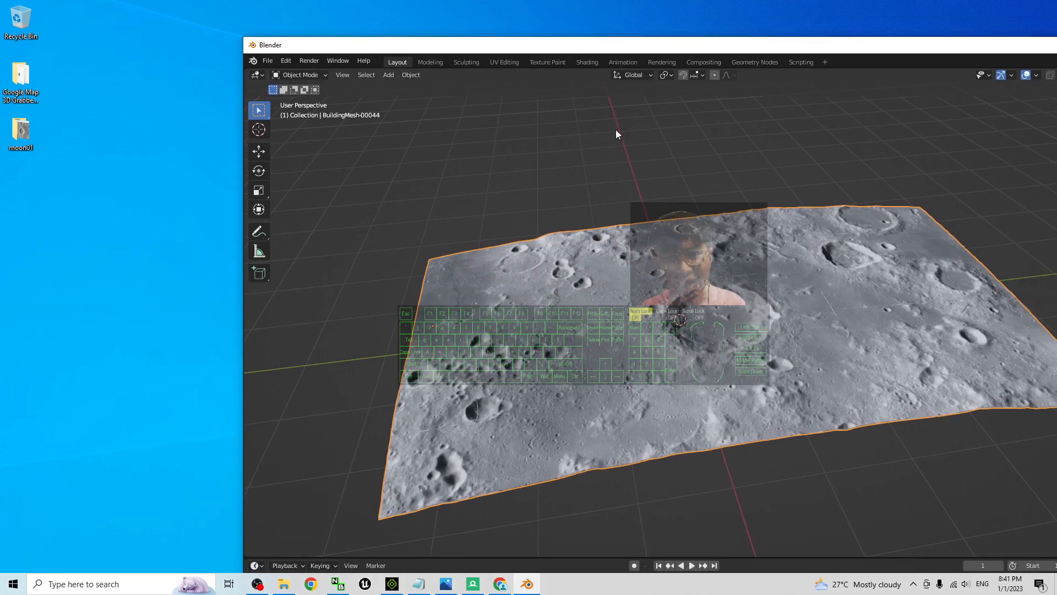
double_click(18, 142)
drag(447, 75, 281, 111)
drag(207, 117, 293, 115)
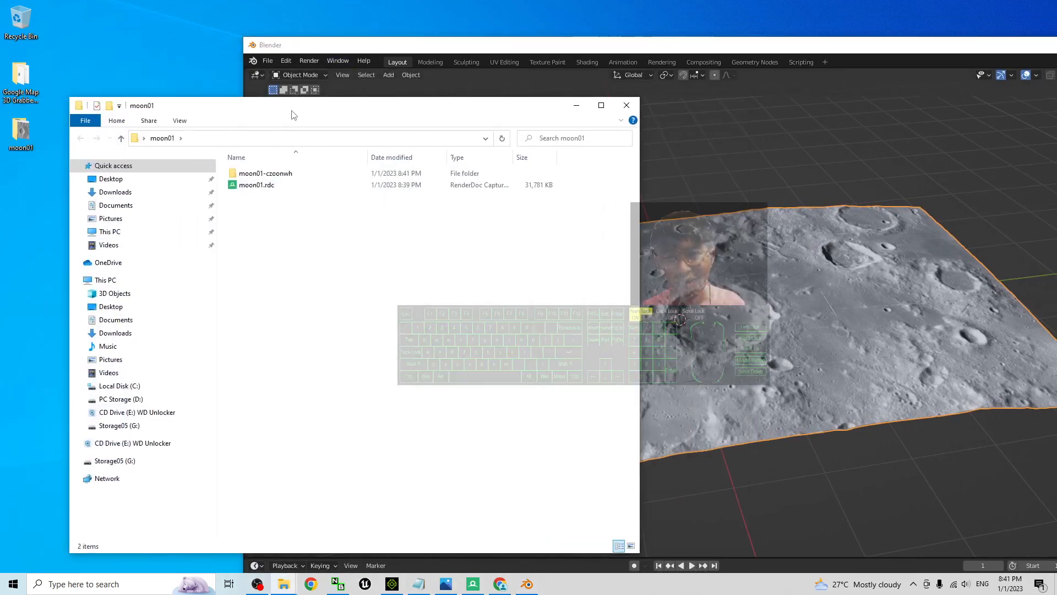
click(365, 45)
drag(365, 45, 405, 39)
Start an FBX export into the desktop's moon01 folder with Path Mode set to Copy and textures embedded
click(307, 55)
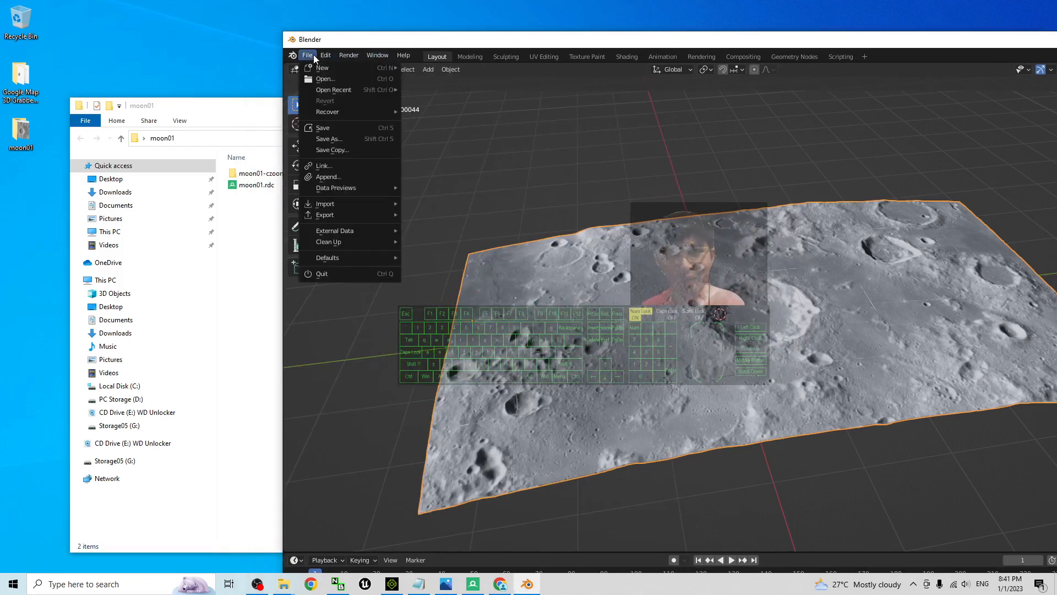
mouse_move(370, 218)
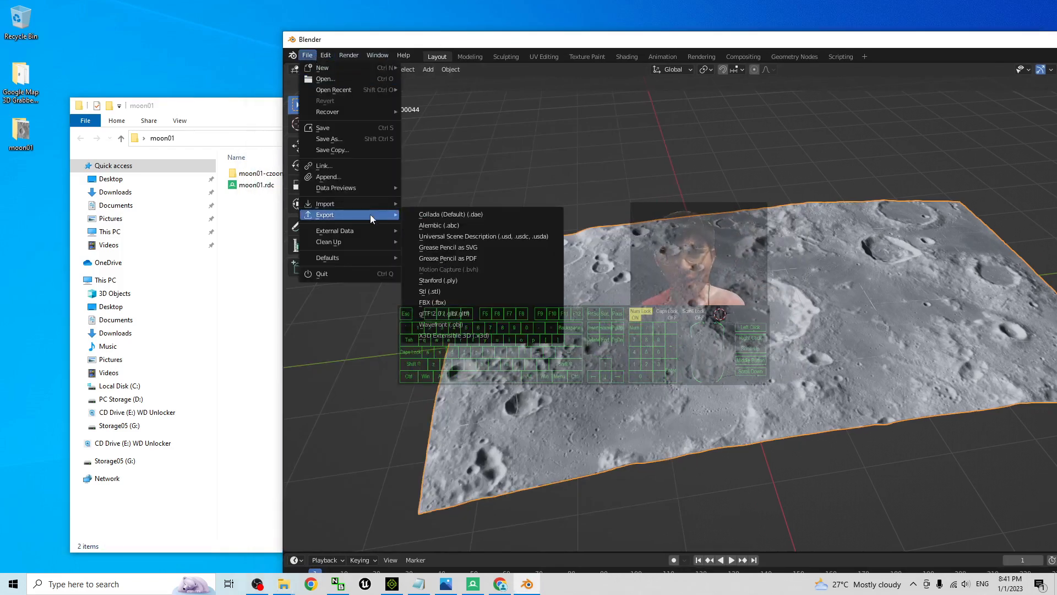
click(451, 304)
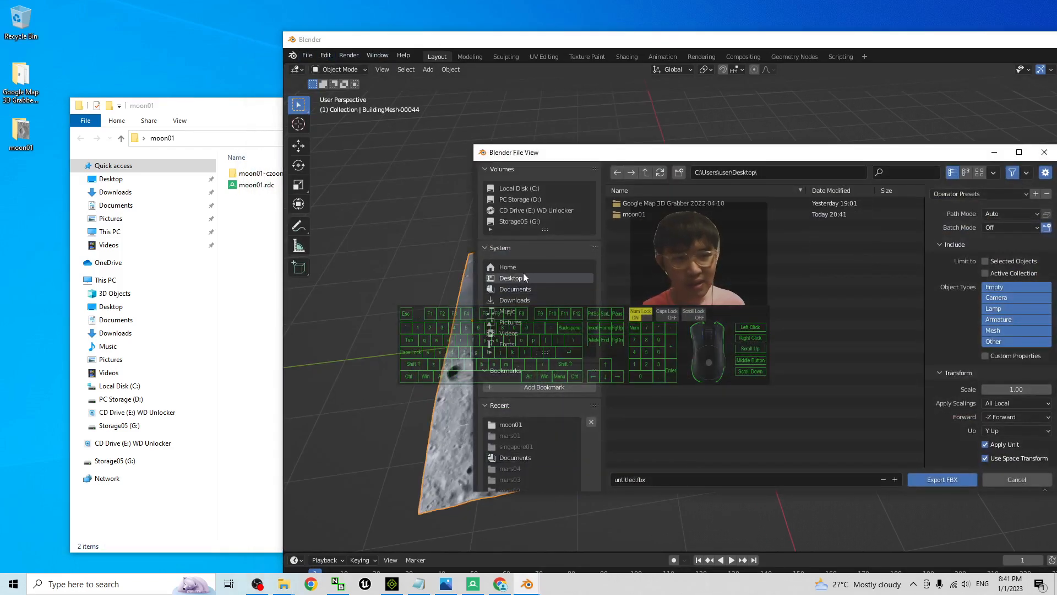
double_click(633, 214)
drag(719, 156, 489, 161)
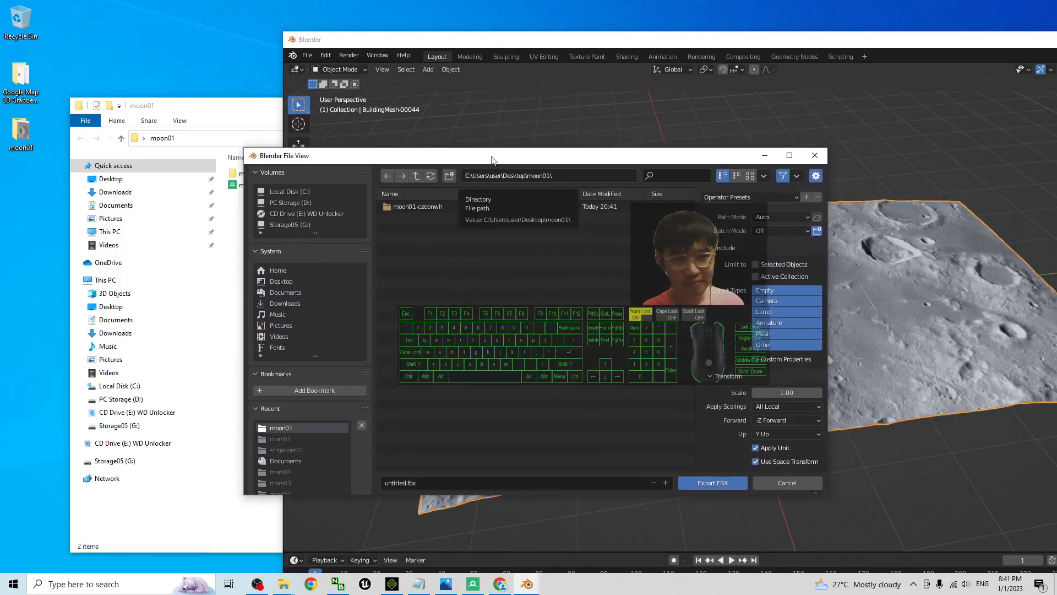
click(781, 216)
click(778, 286)
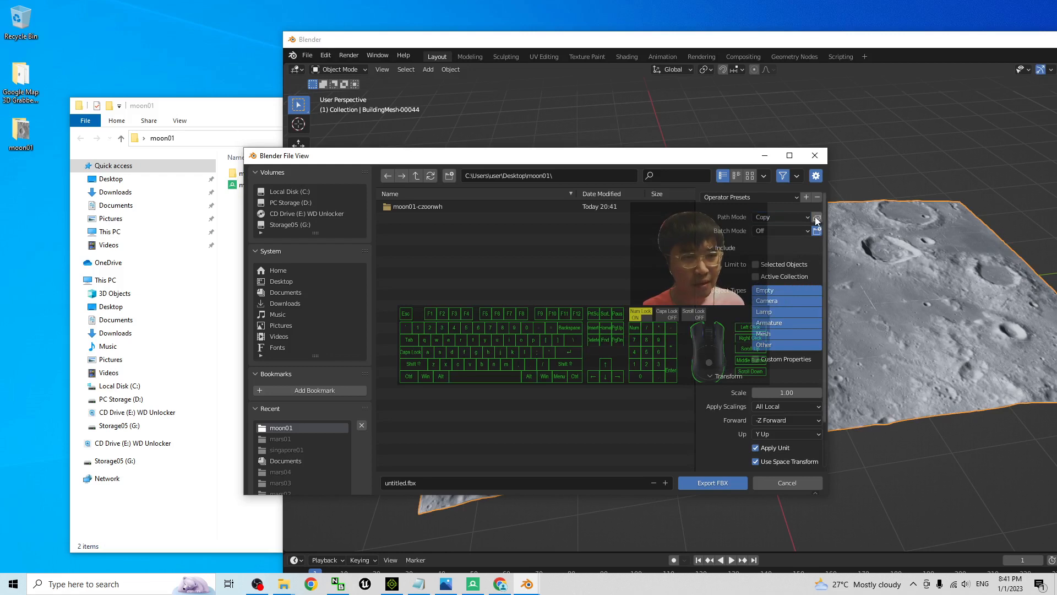
click(817, 216)
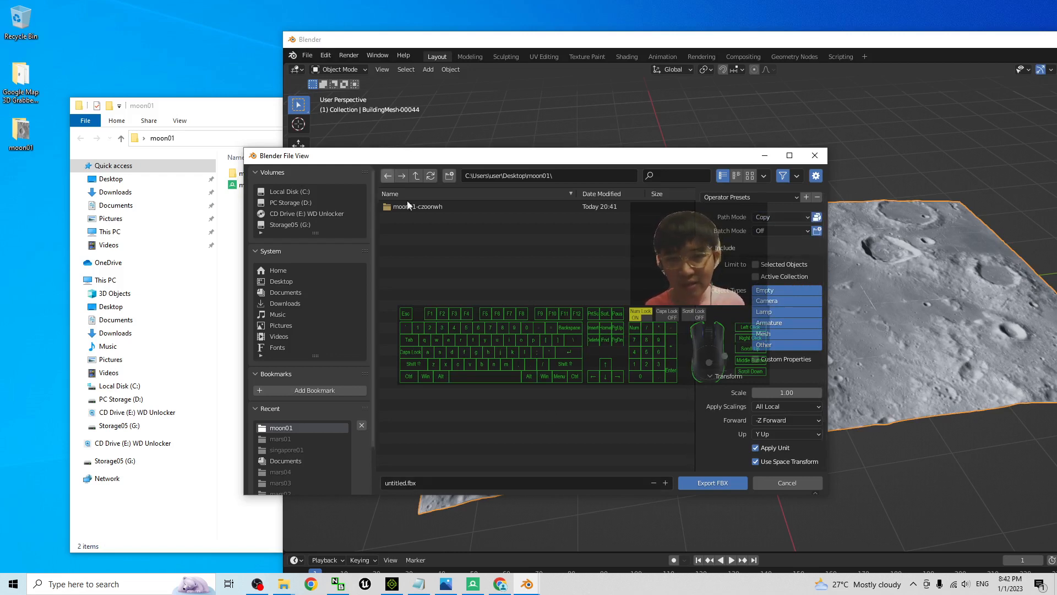
Name the export file moon01, export the FBX and check for it in the moon01 folder
click(427, 484)
text(moon01)
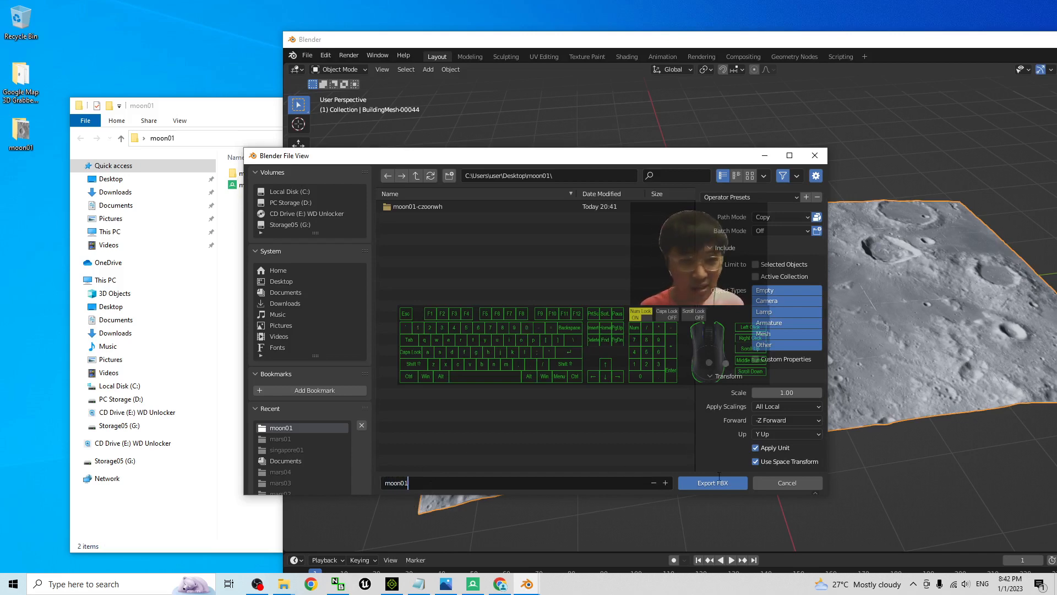
key(Return)
click(712, 483)
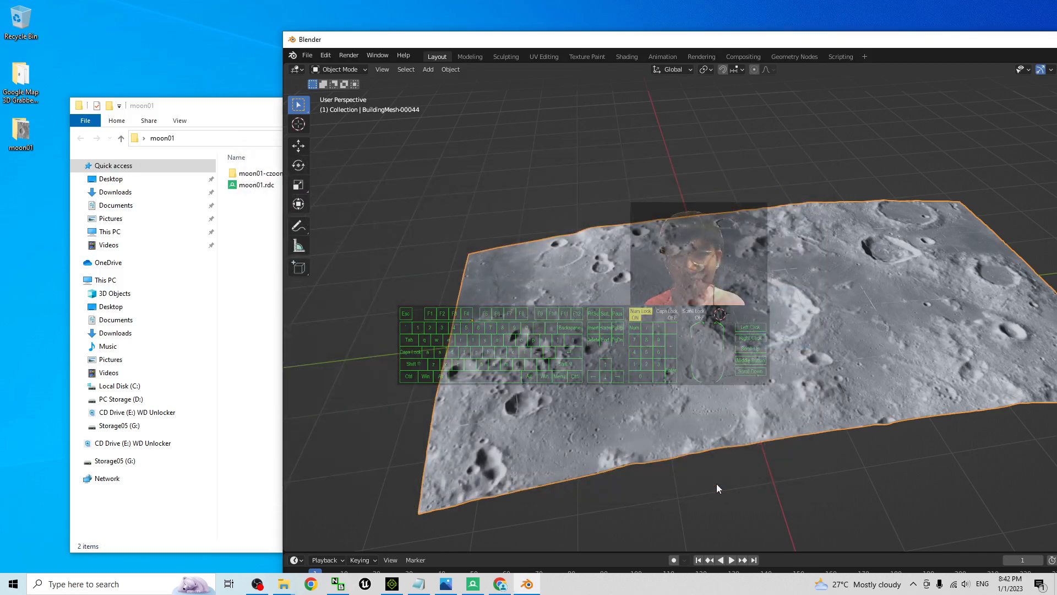
click(255, 252)
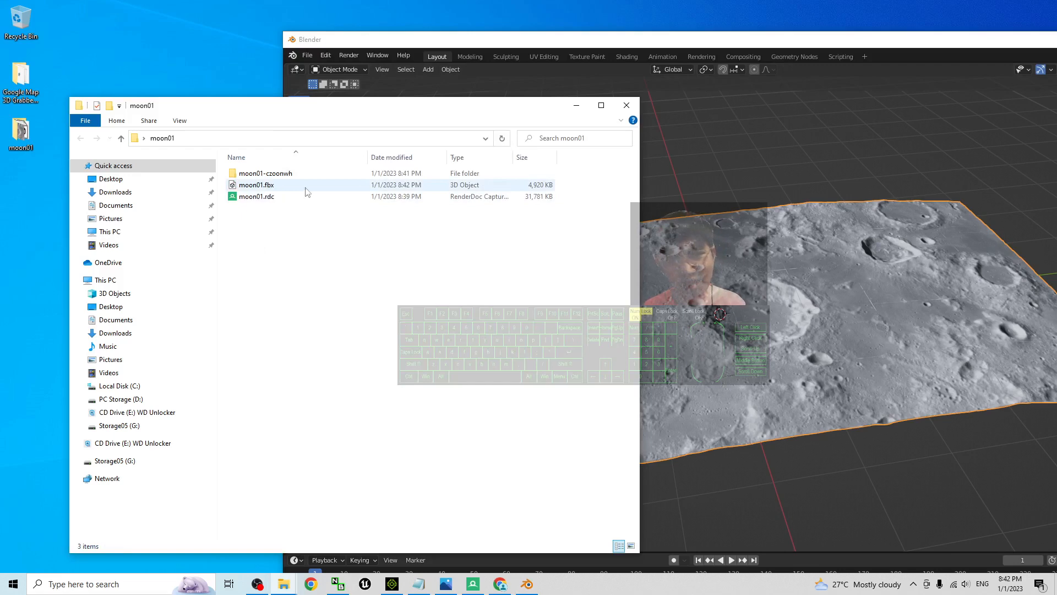
Maximize the Blender window and close Blender without saving the scene
drag(867, 44, 589, 68)
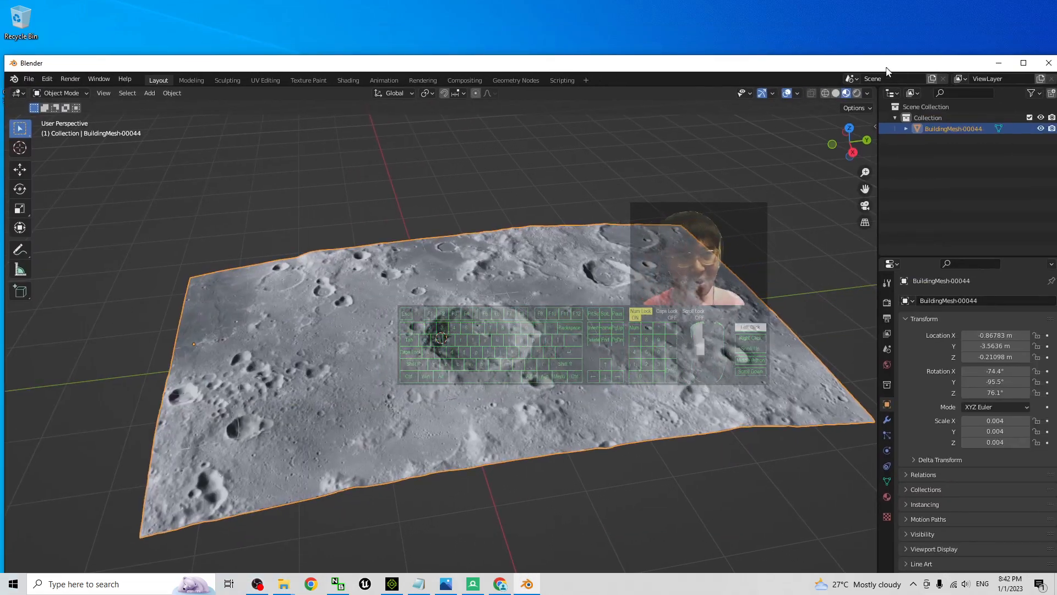
drag(886, 68, 878, 0)
click(1045, 5)
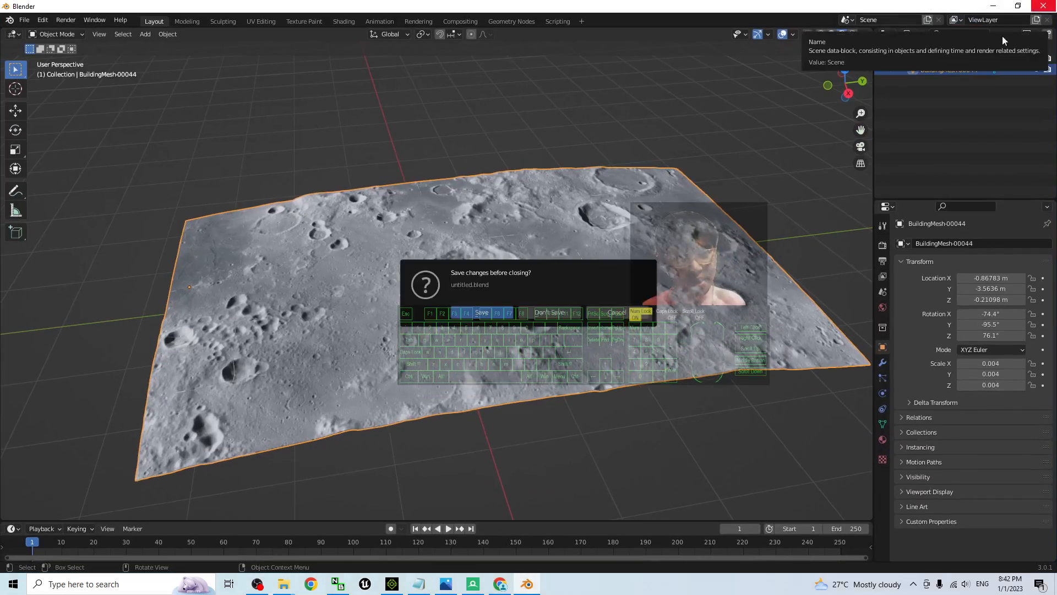
click(549, 312)
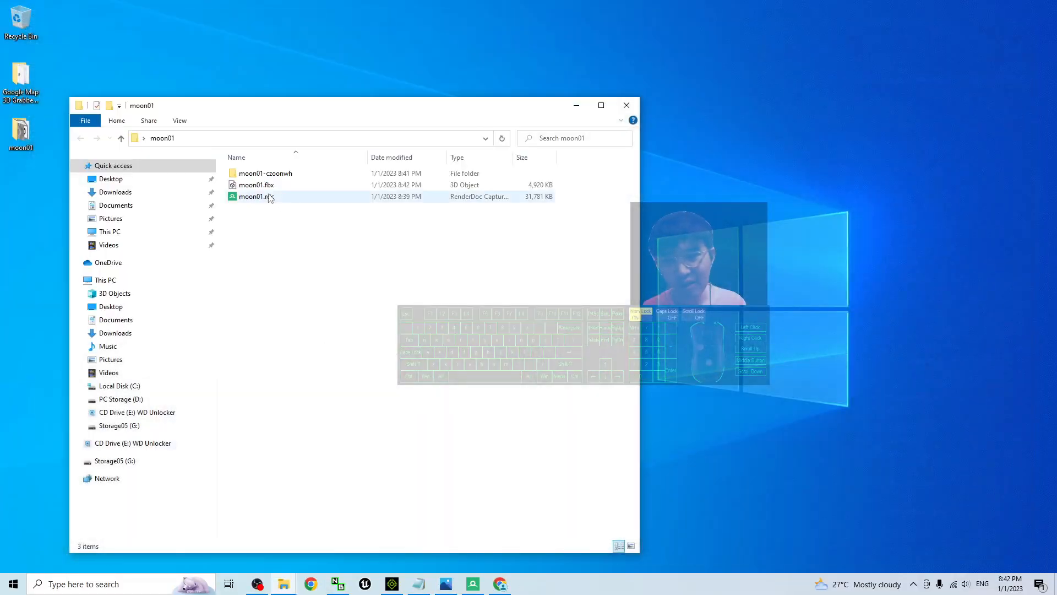
Open moon01.fbx in 3D Viewer, examine the textured terrain by rotating it and close the viewer
double_click(256, 185)
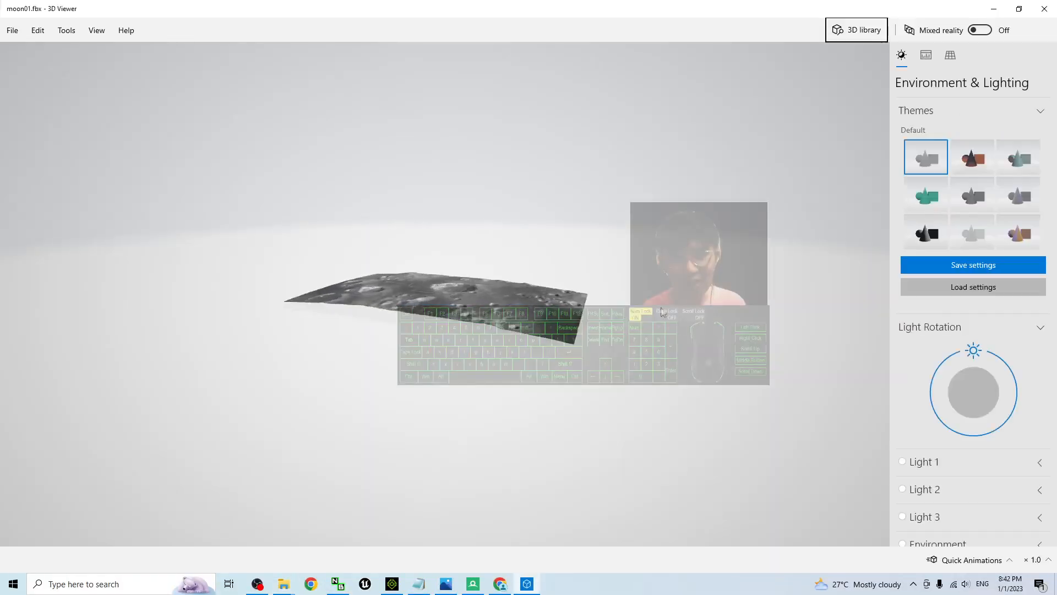
drag(515, 291, 359, 338)
click(1045, 8)
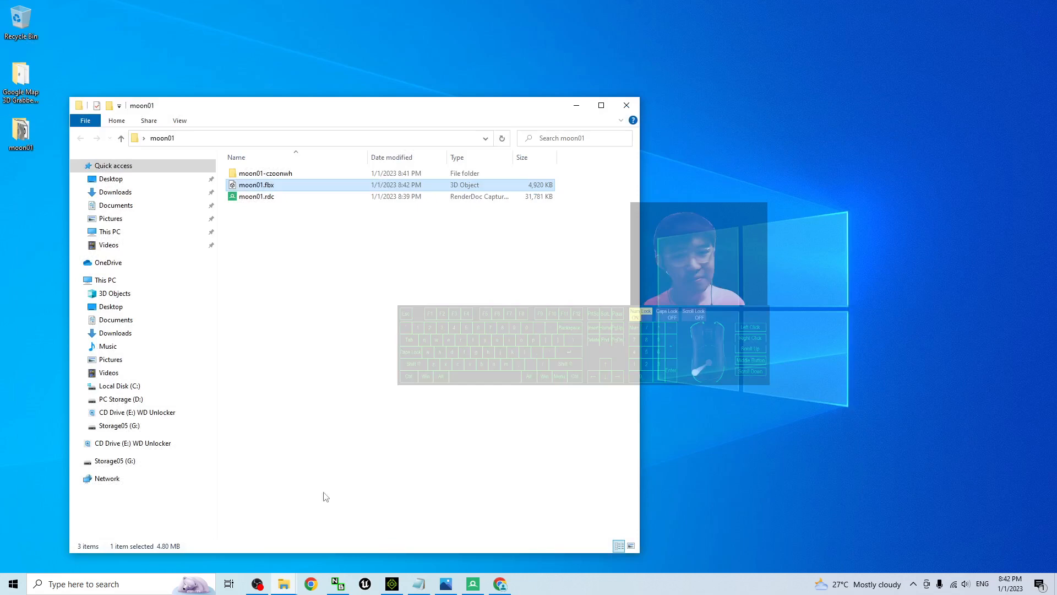
click(396, 411)
click(446, 583)
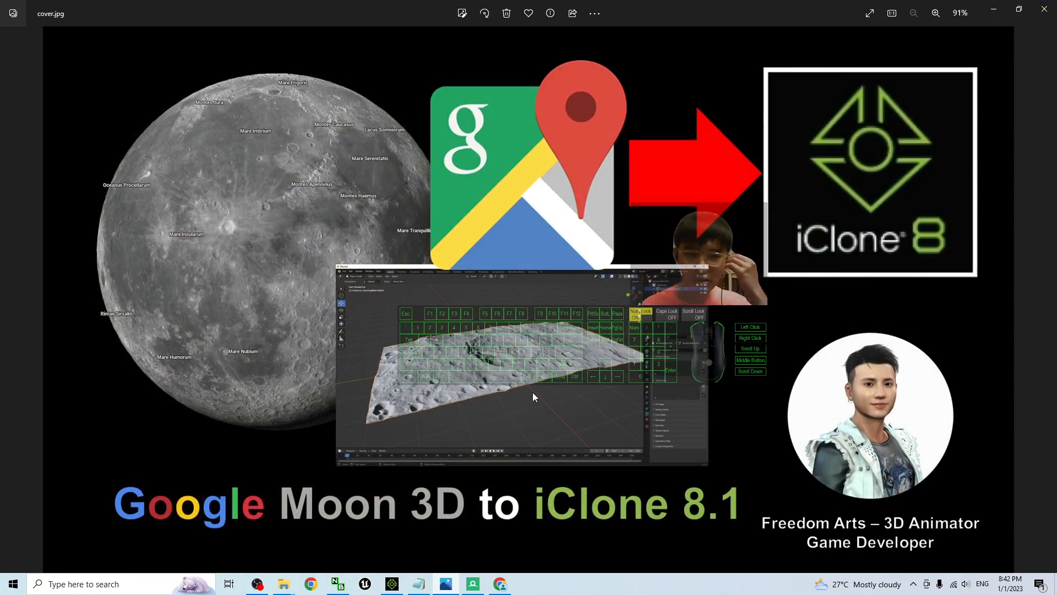
click(994, 9)
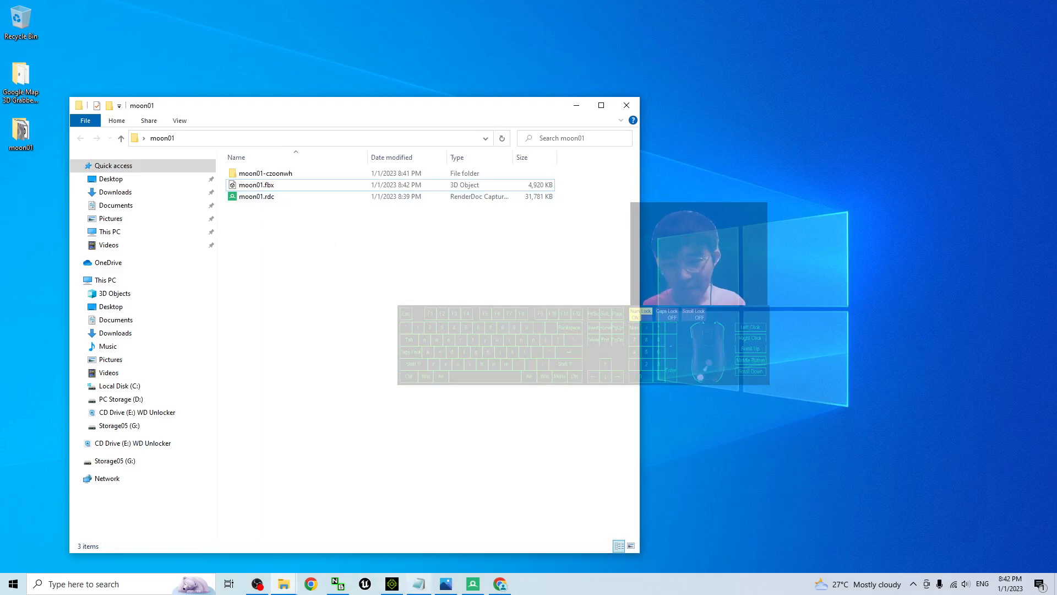
Switch to iClone 8, import moon01.fbx from the moon01 folder into the scene and maximize the iClone window
click(391, 584)
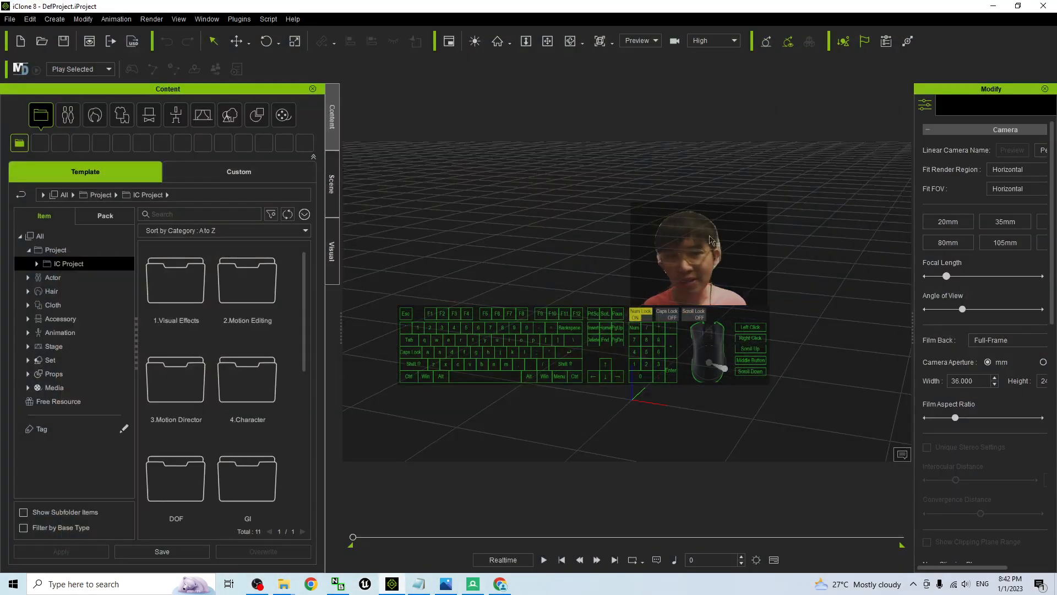
drag(438, 5, 606, 47)
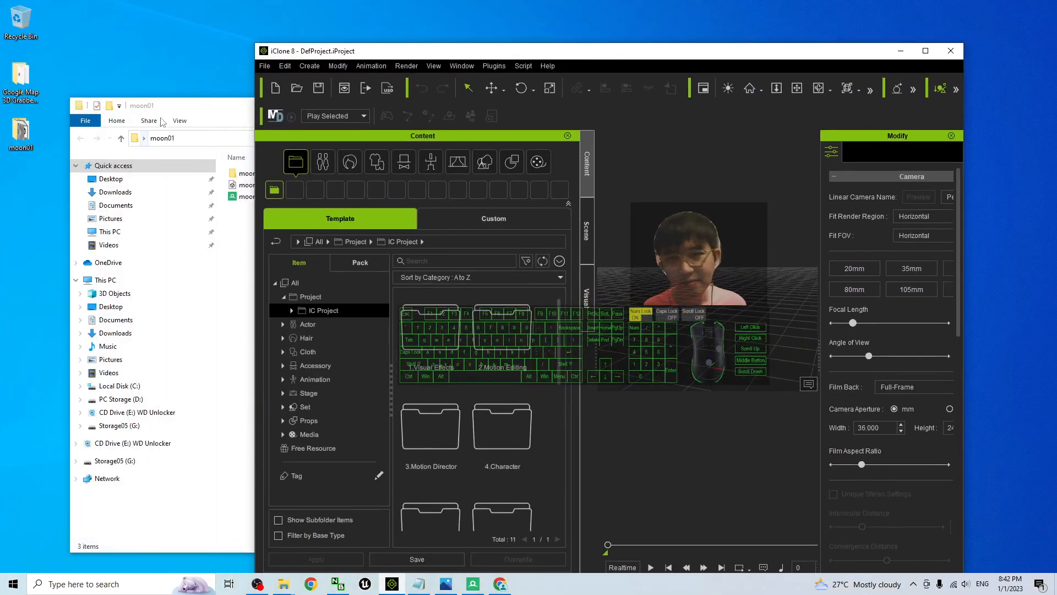
drag(214, 106, 160, 112)
drag(202, 192, 706, 368)
drag(742, 57, 615, 93)
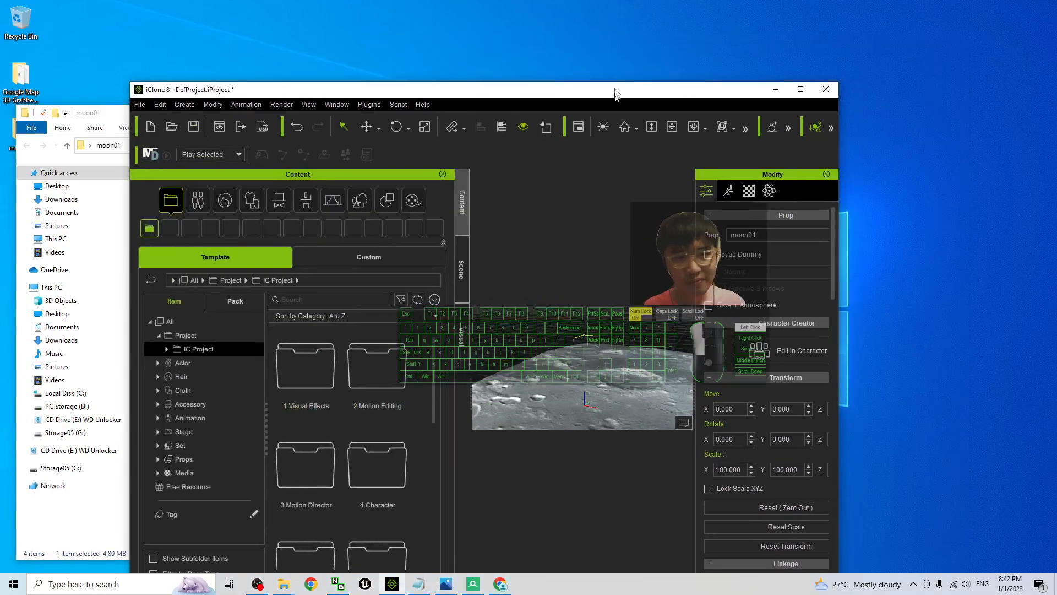
double_click(616, 94)
Set the moon01 prop's pivot to the centre point of its bounding box with Quick Set at Middle
scroll(813, 370, down, 5)
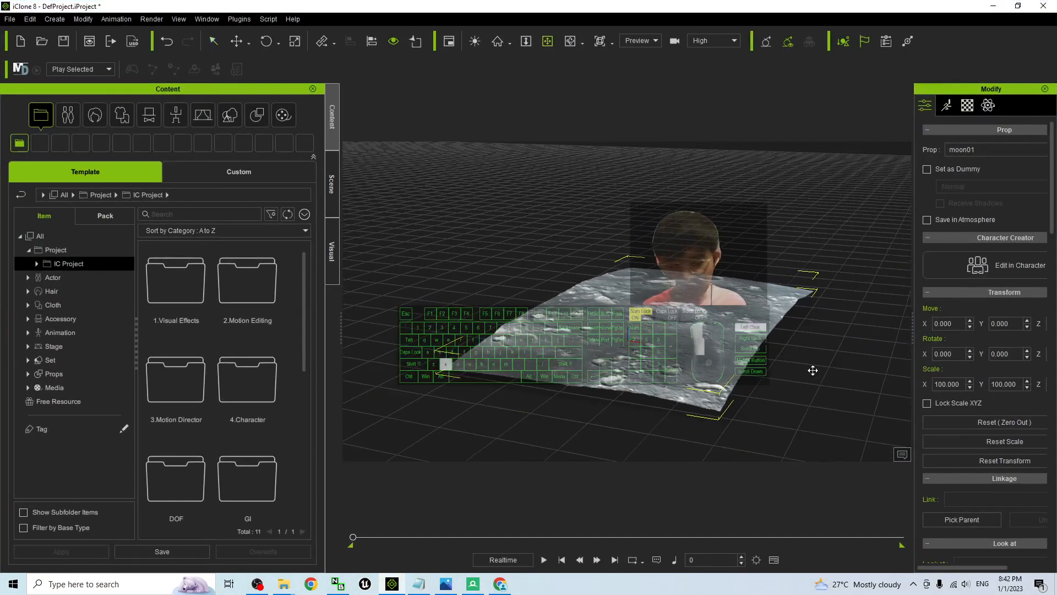
drag(813, 370, 760, 328)
key(c)
drag(760, 329, 769, 359)
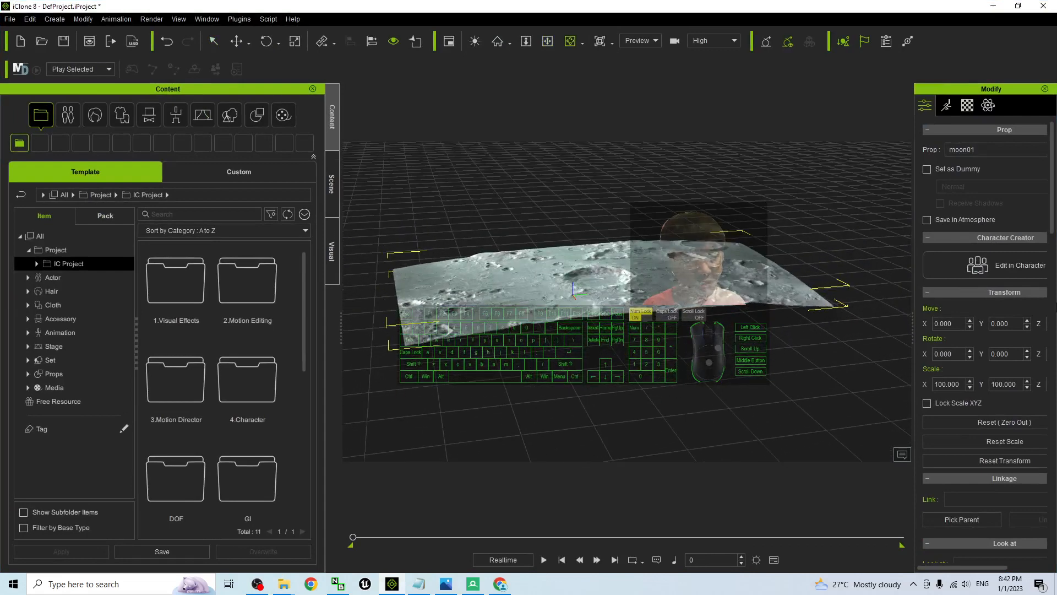
drag(1053, 202, 1054, 484)
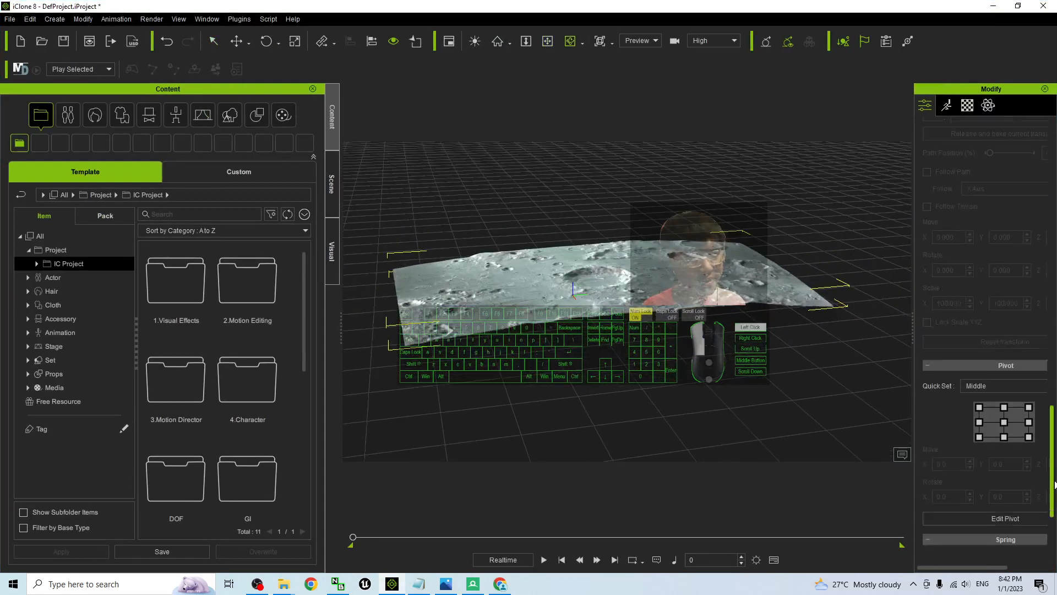
scroll(963, 370, down, 2)
click(1001, 347)
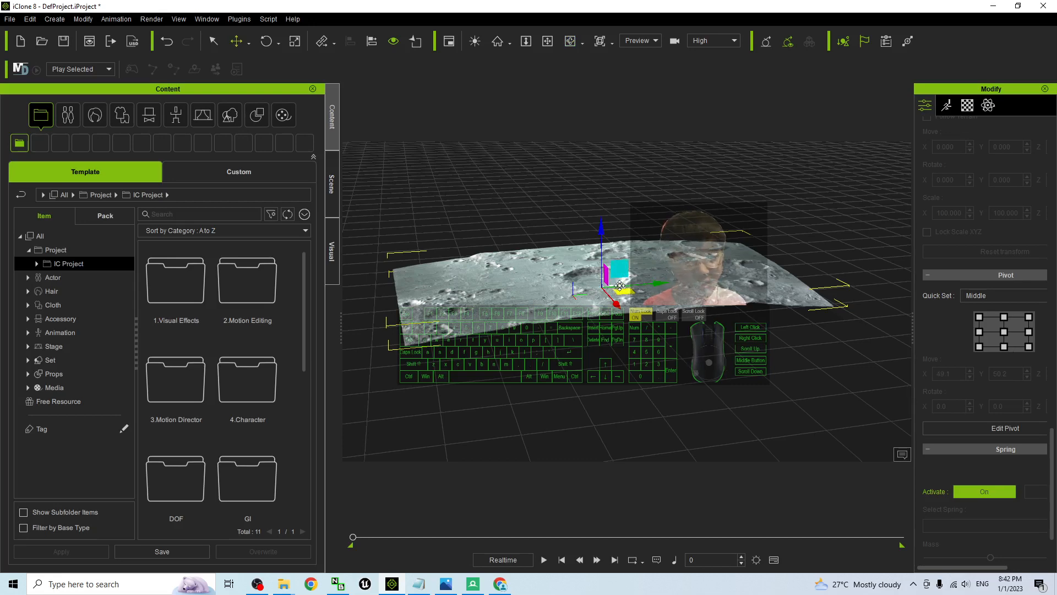
Zero out the moon01 prop's transform so the re-pivoted terrain sits at the scene origin
key(c)
drag(574, 255, 626, 353)
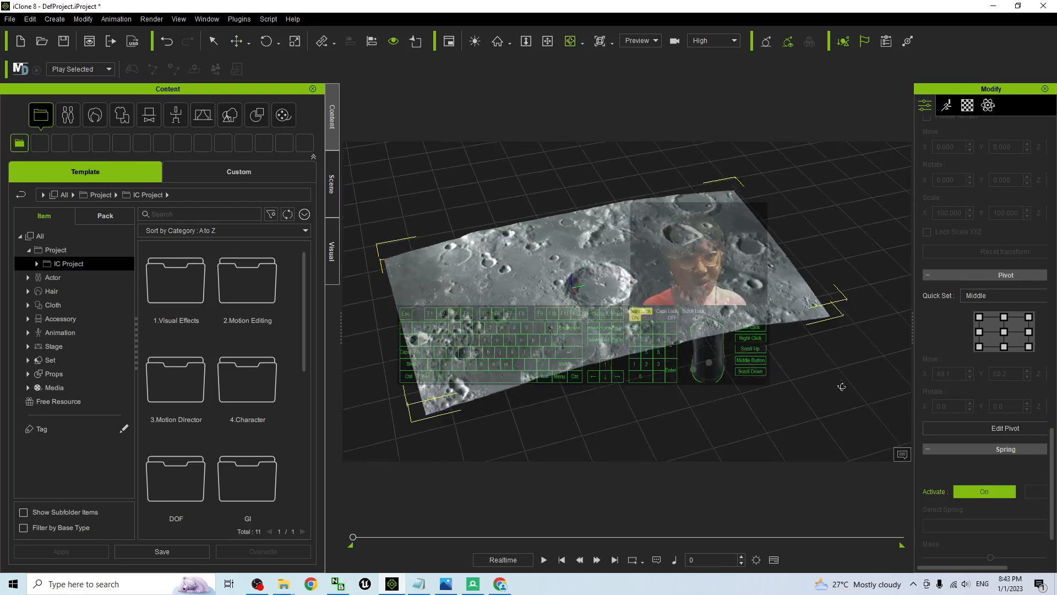
key(w)
scroll(1050, 451, up, 5)
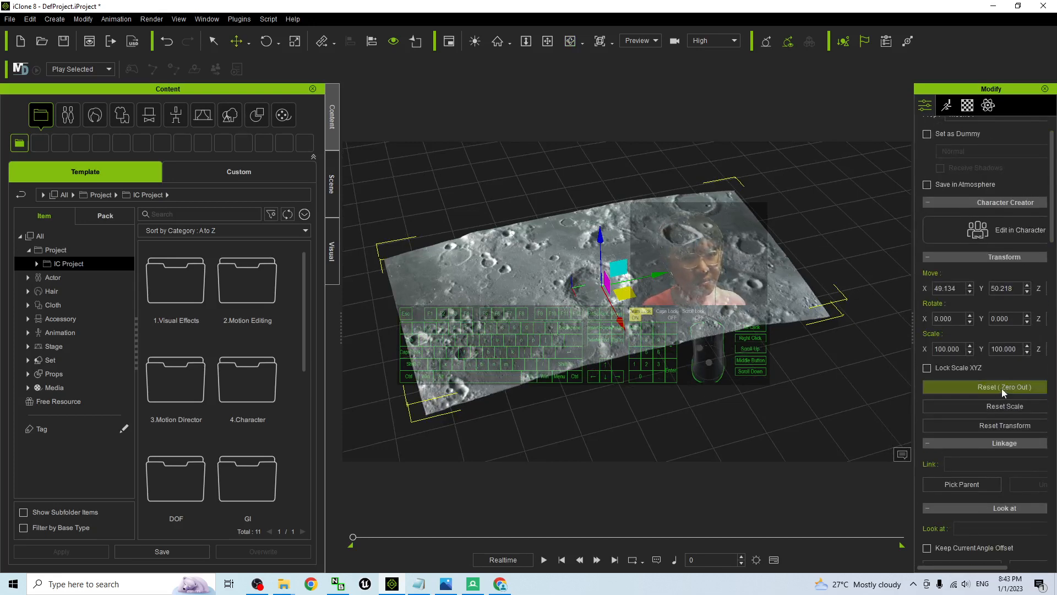
click(993, 388)
drag(650, 382, 640, 327)
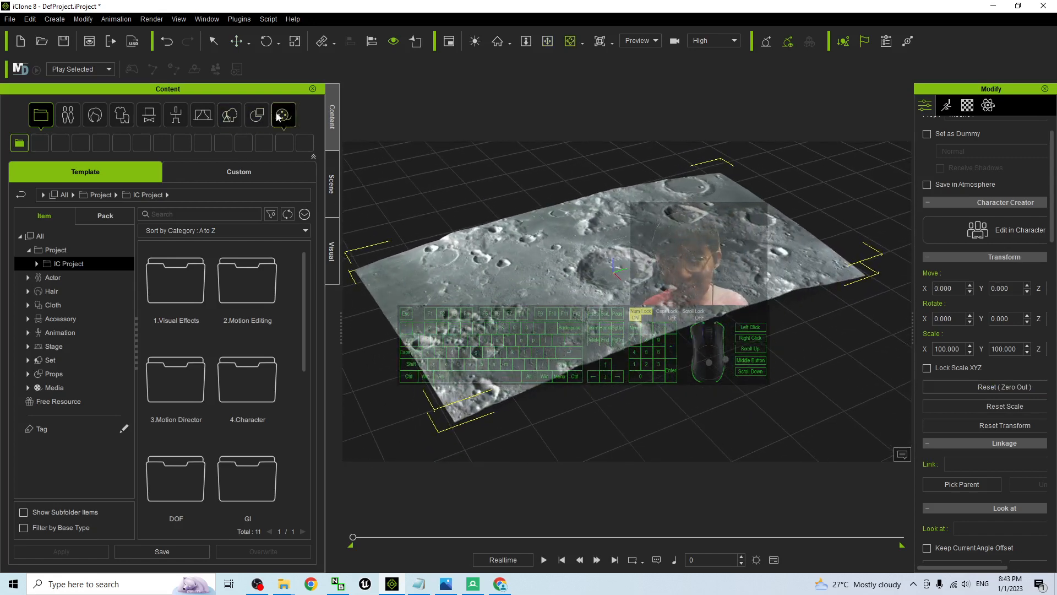
Save the model as moon01 in the custom Props library with asset type Props/Props
click(257, 115)
click(231, 172)
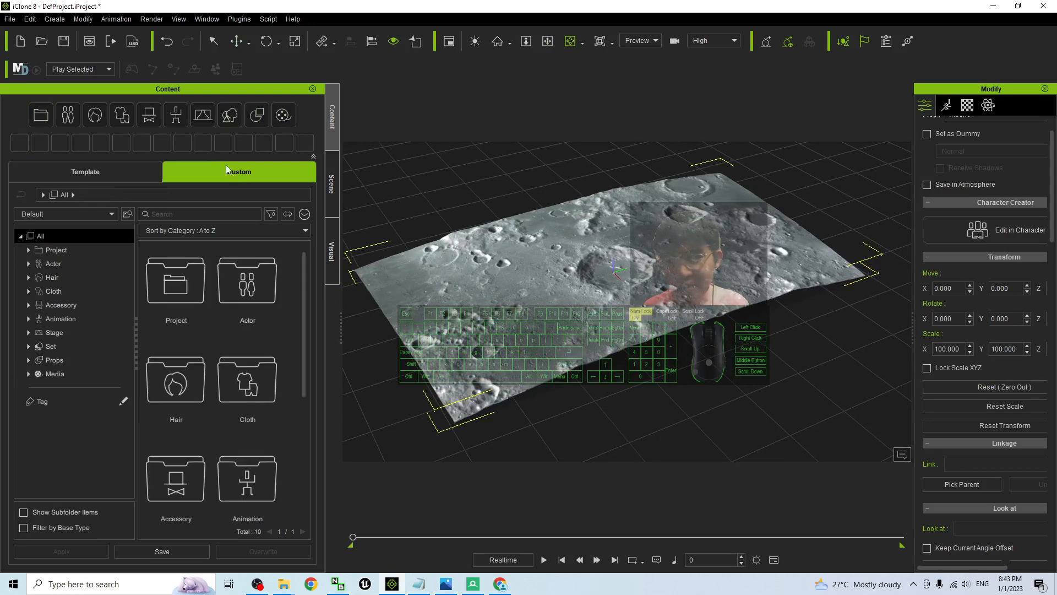
click(54, 359)
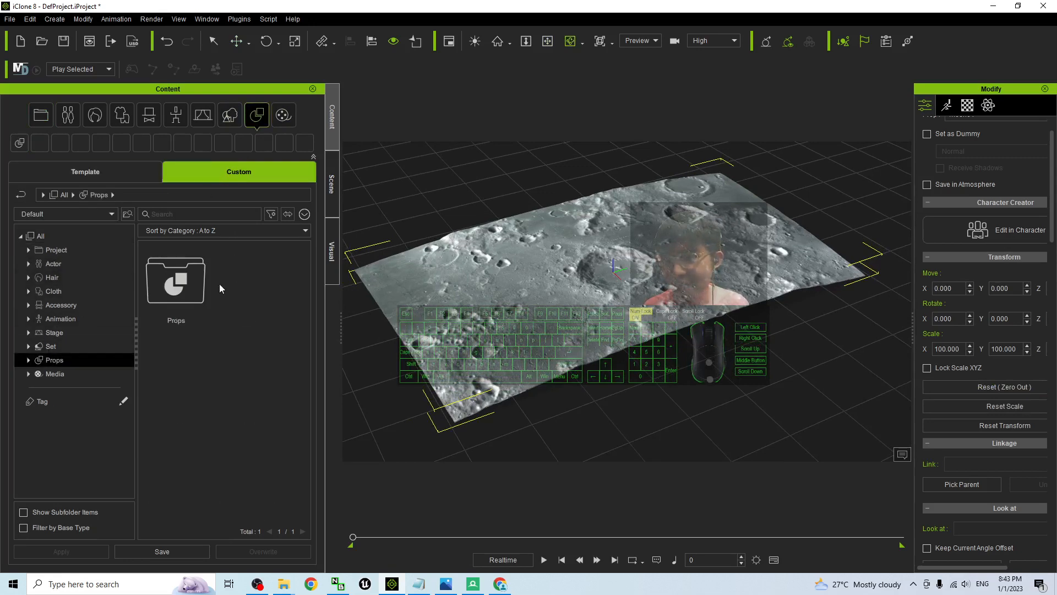
double_click(188, 294)
click(162, 551)
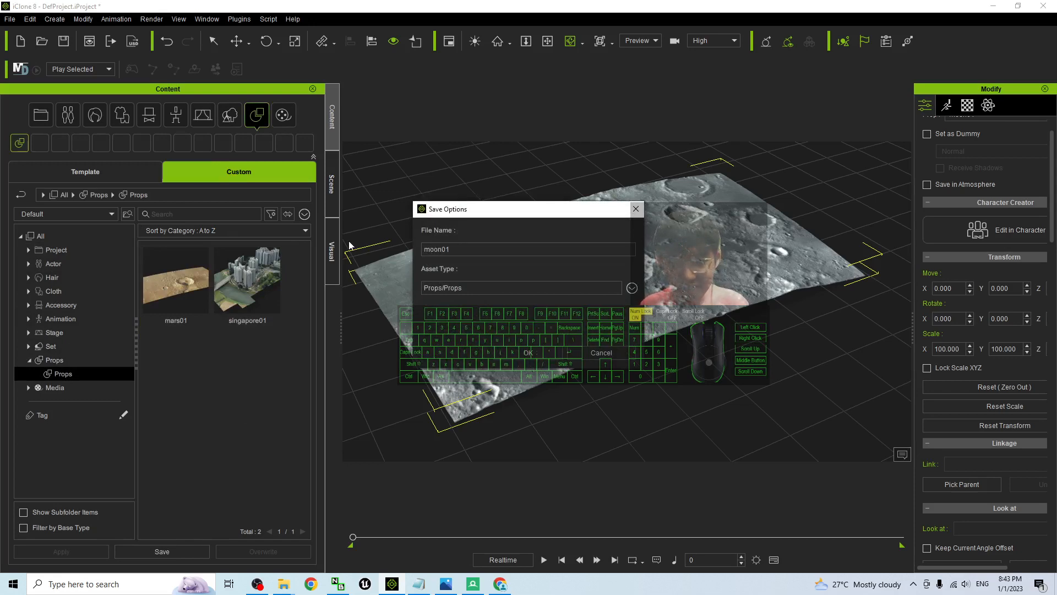
click(528, 353)
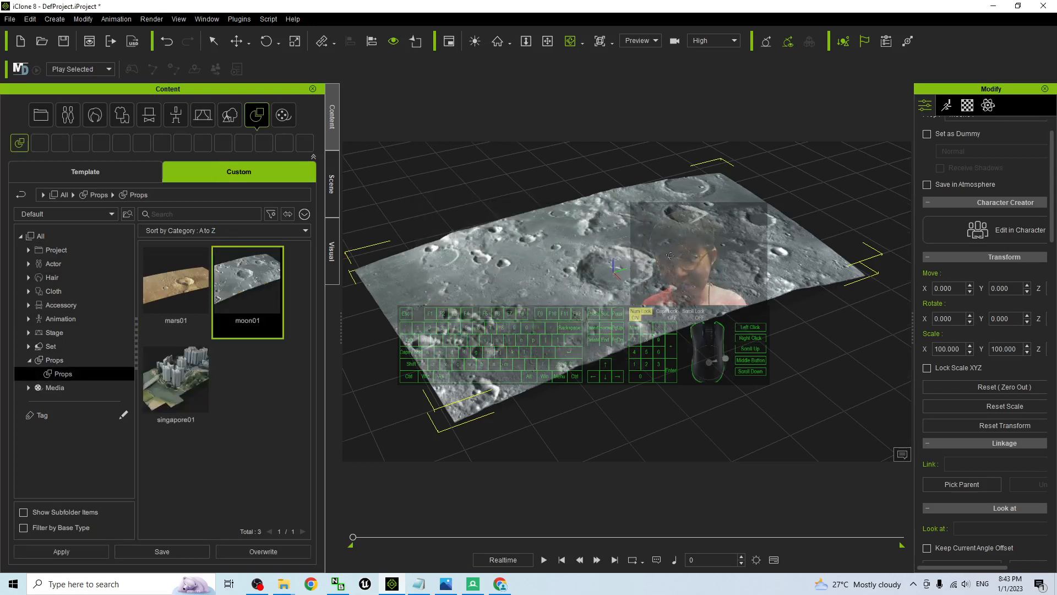
Place two test copies of the saved moon01 prop beside the original terrain and delete both copies
drag(696, 263, 596, 265)
drag(688, 315, 826, 312)
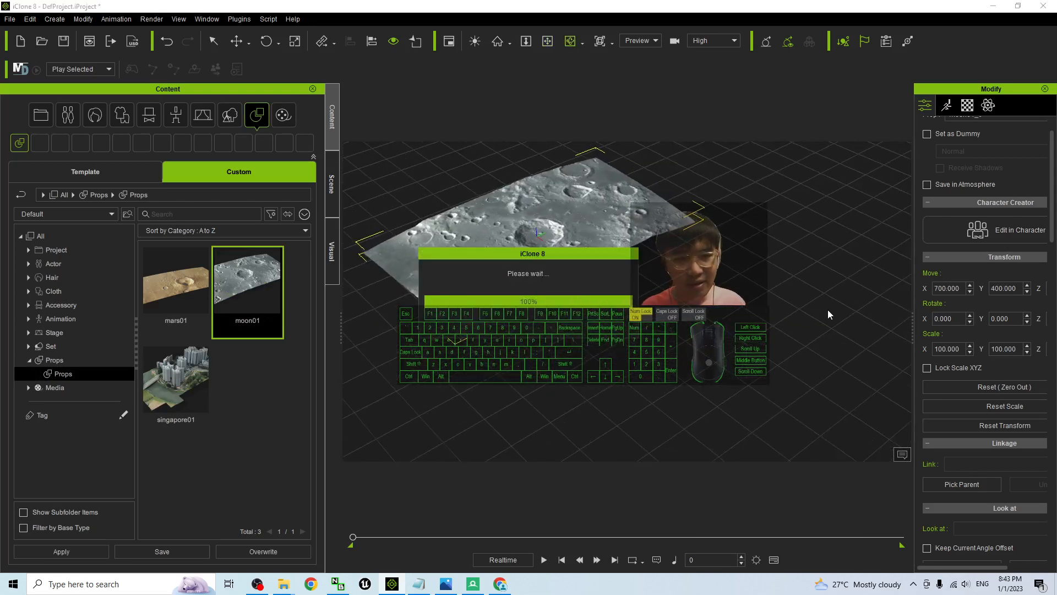
drag(559, 396, 517, 411)
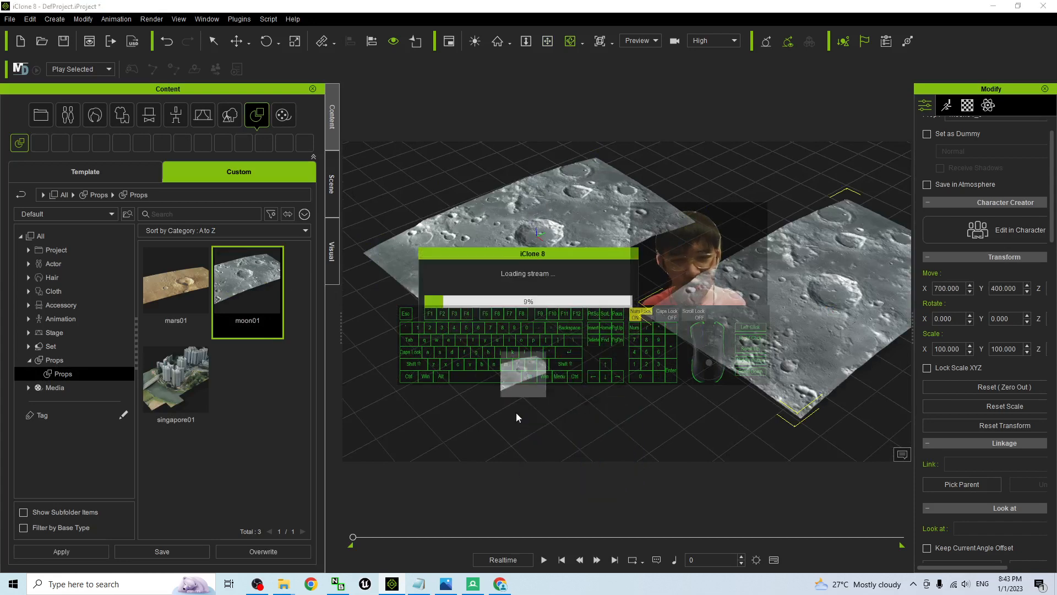
drag(839, 297, 782, 239)
key(Delete)
click(530, 285)
key(Delete)
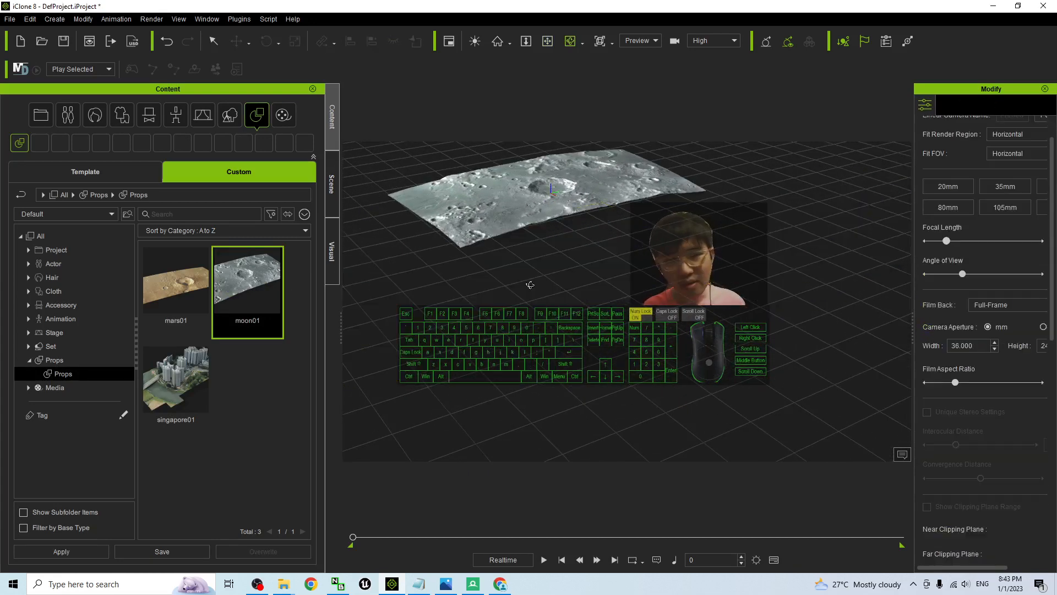
Scale the moon01 prop up uniformly to about 741.9 and lower it along the Z axis
click(567, 189)
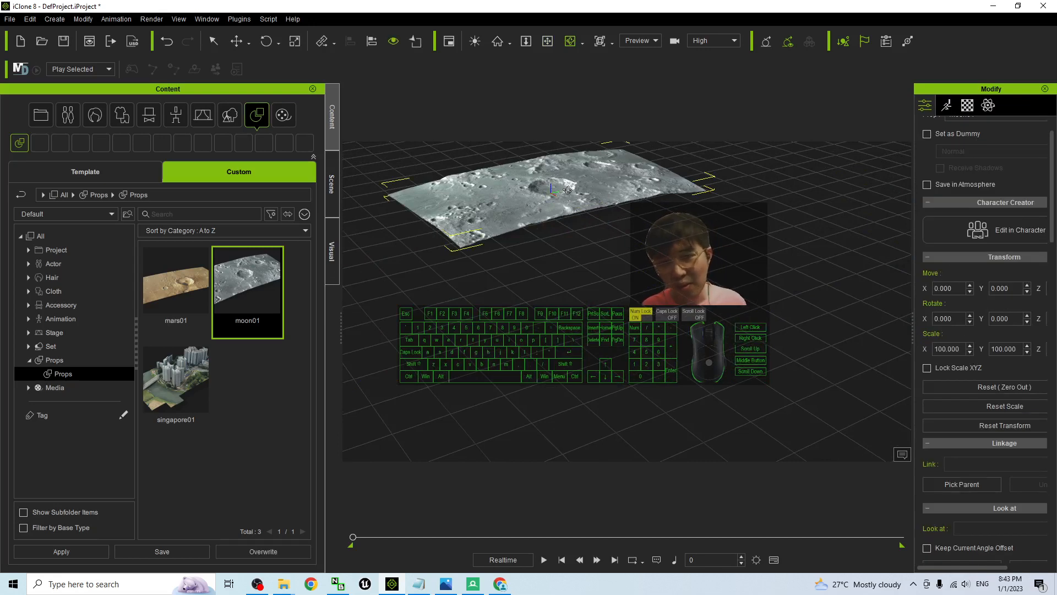
scroll(646, 199, up, 4)
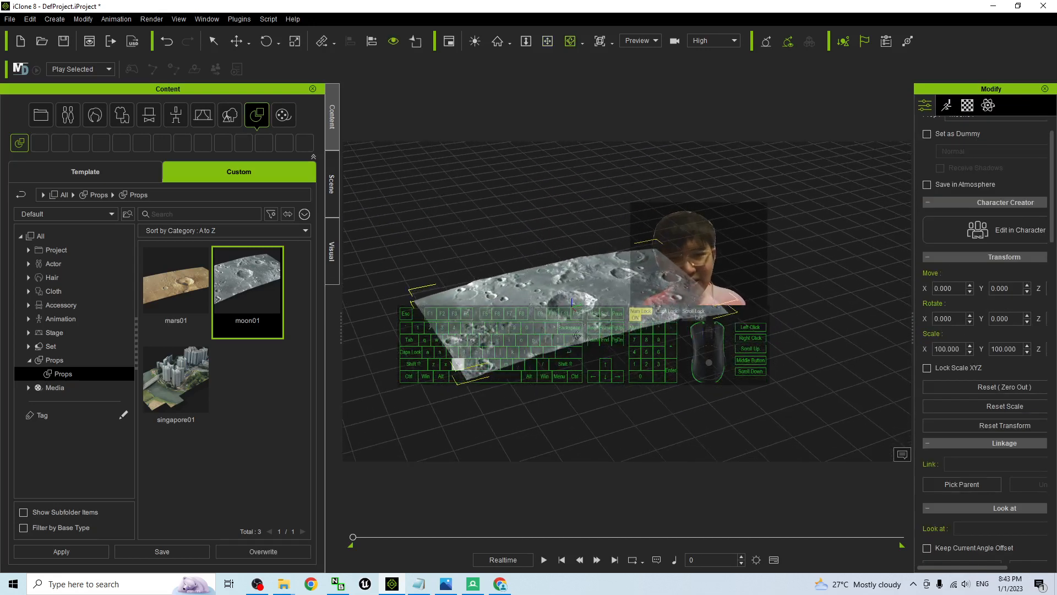
scroll(633, 299, up, 3)
alt+drag(633, 299, 583, 317)
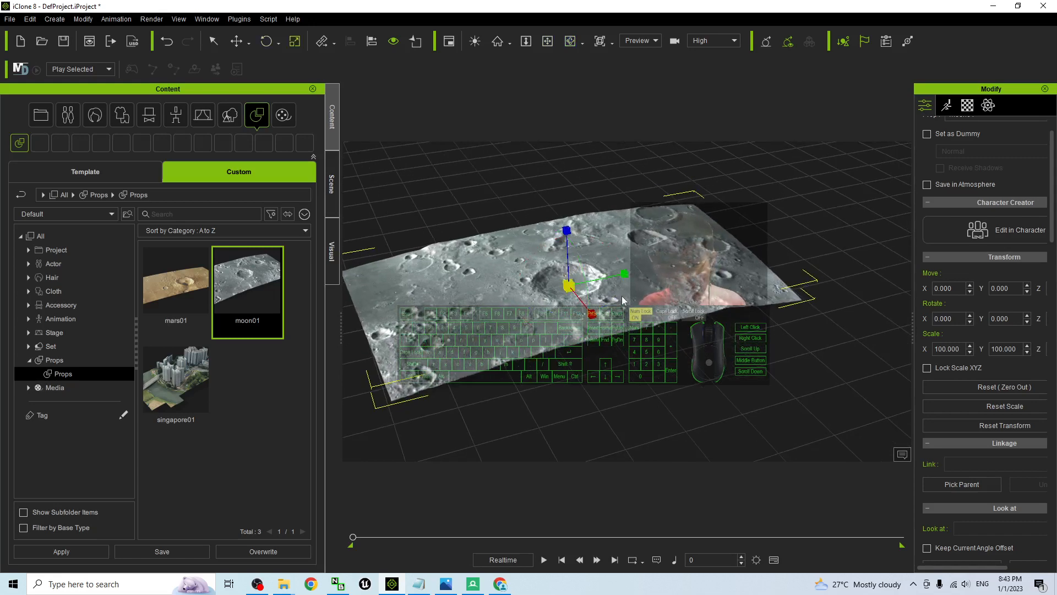
drag(567, 290, 623, 272)
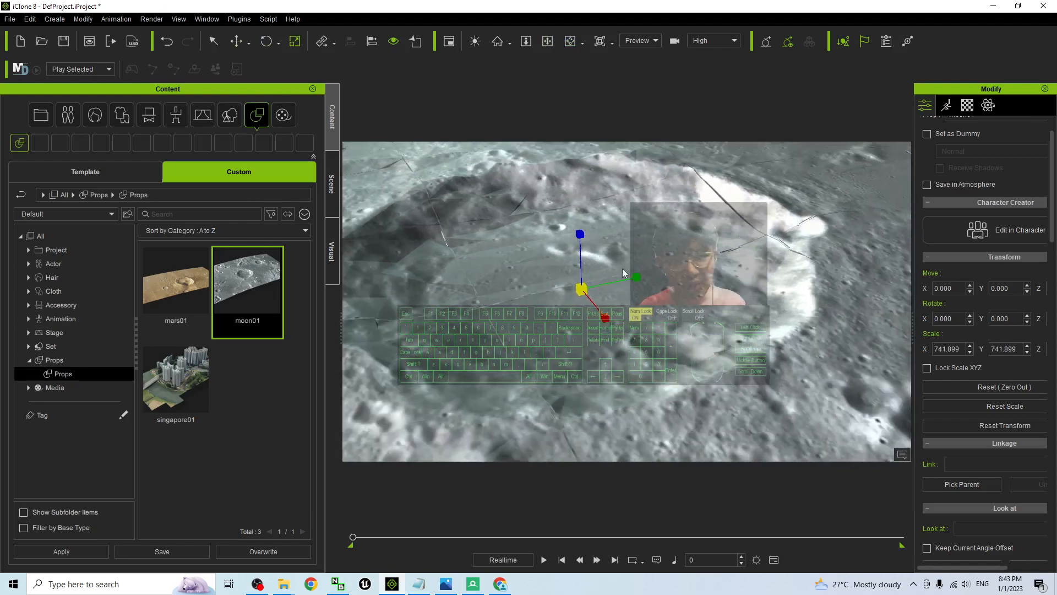
drag(581, 240, 603, 286)
Convert the enlarged moon01 prop into a terrain
scroll(676, 317, down, 10)
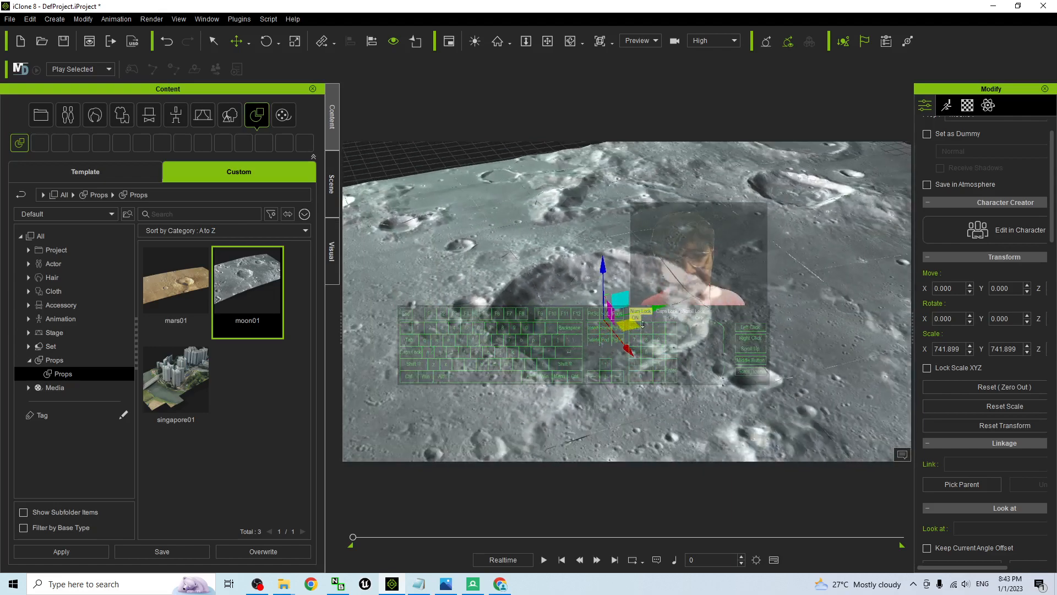
scroll(676, 317, down, 4)
key(x)
drag(676, 317, 661, 249)
key(c)
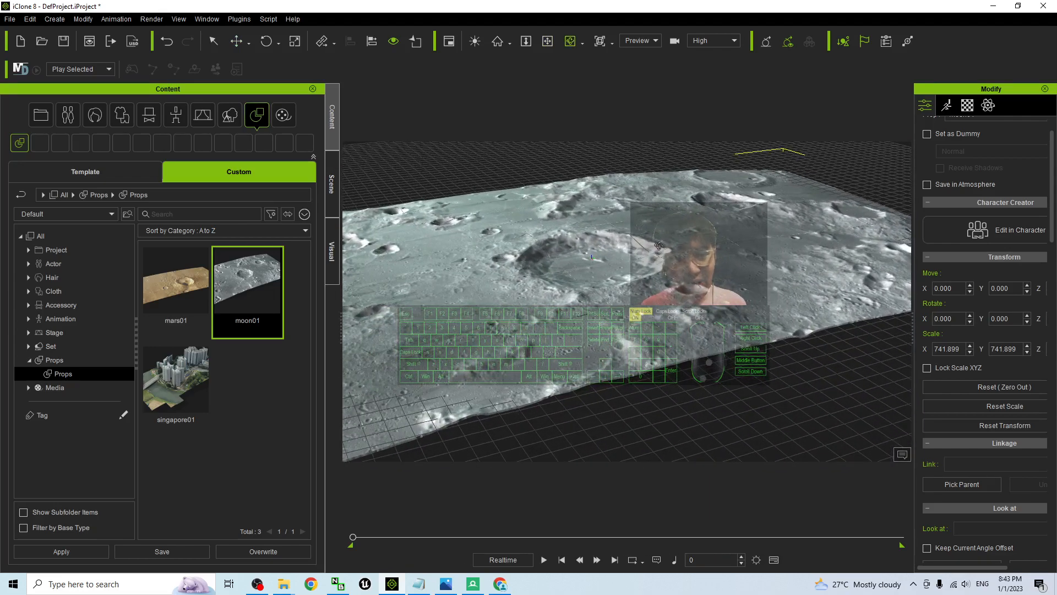
right_click(660, 250)
click(704, 356)
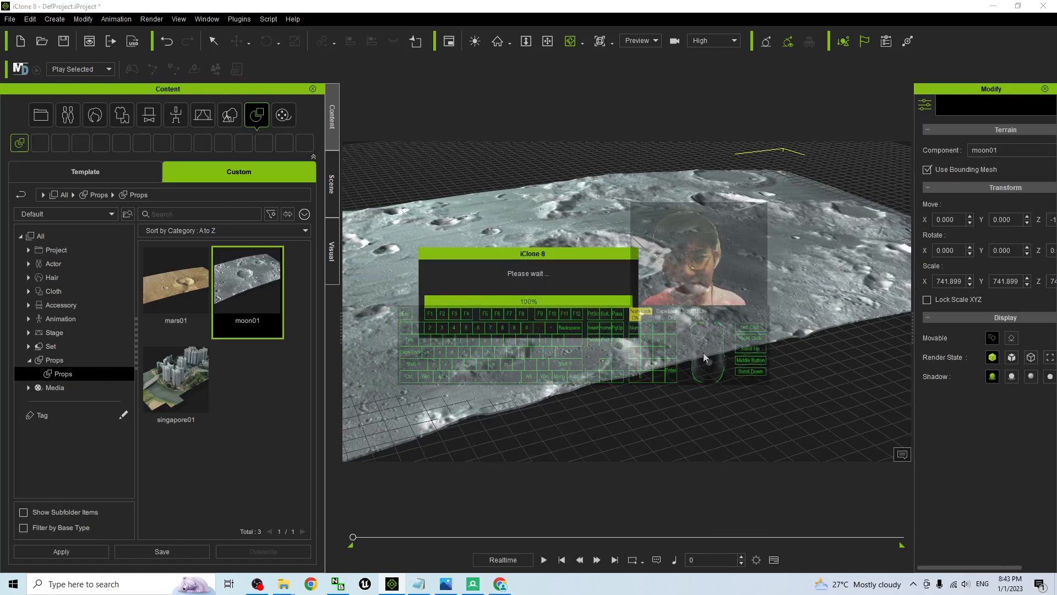
Examine the converted terrain and its red bounding mesh around the central crater from several distances and angles
drag(646, 273, 592, 348)
shift+scroll(595, 282, up, 5)
shift+scroll(595, 282, up, 7)
shift+scroll(592, 348, down, 6)
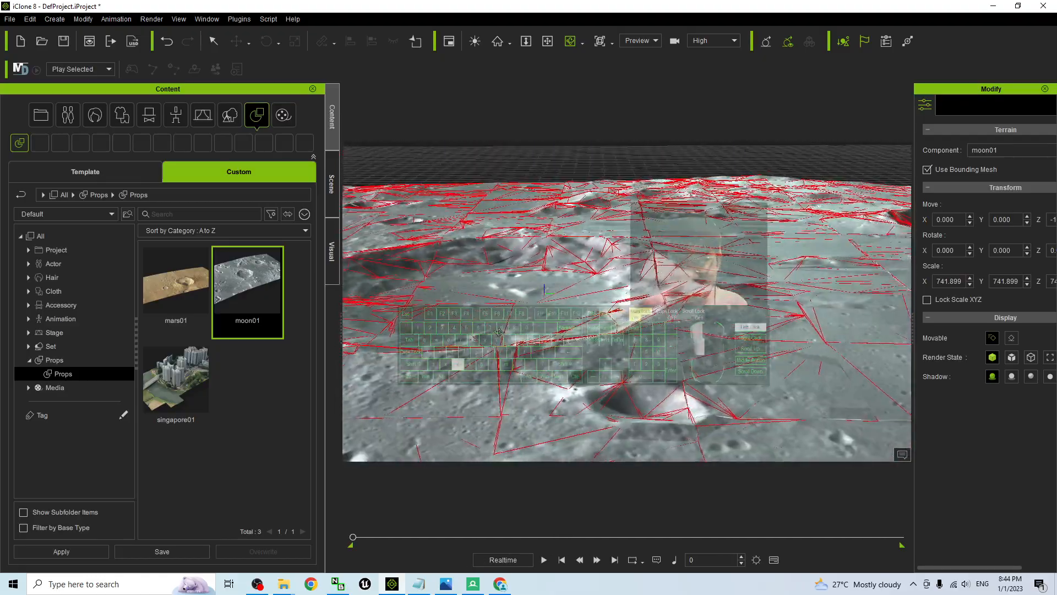
shift+scroll(596, 327, down, 3)
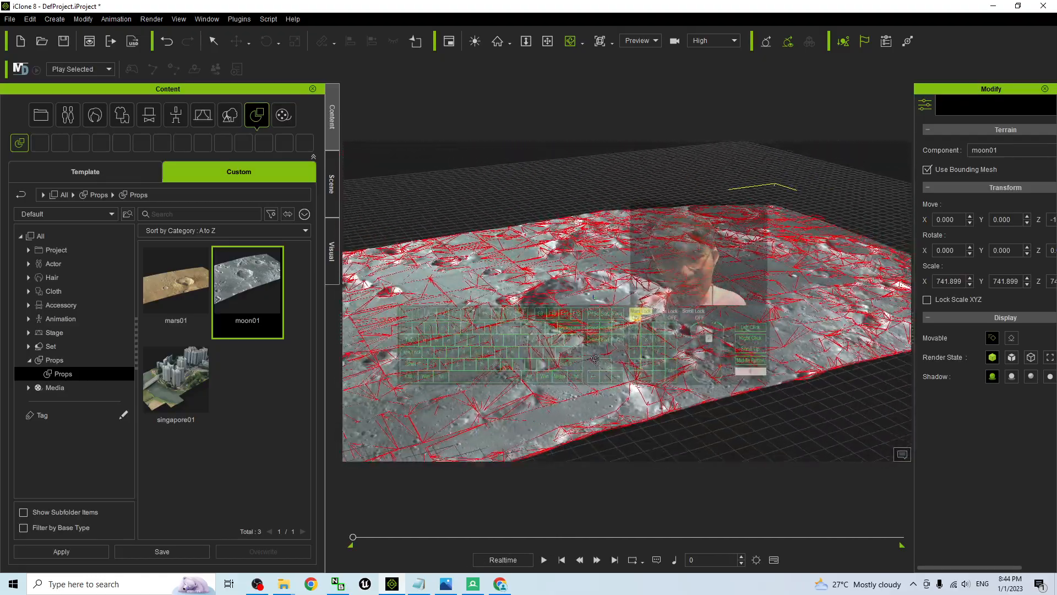
drag(595, 327, 653, 333)
shift+scroll(653, 333, up, 4)
shift+scroll(652, 333, up, 2)
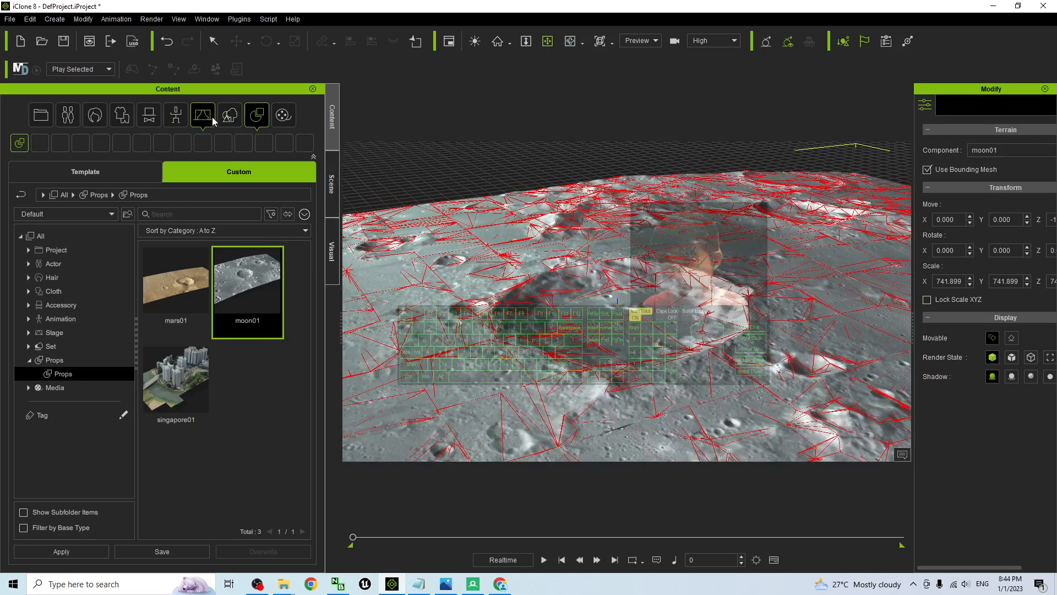
Save the terrain as moon01 in the custom library with asset type Set/Terrain
click(231, 117)
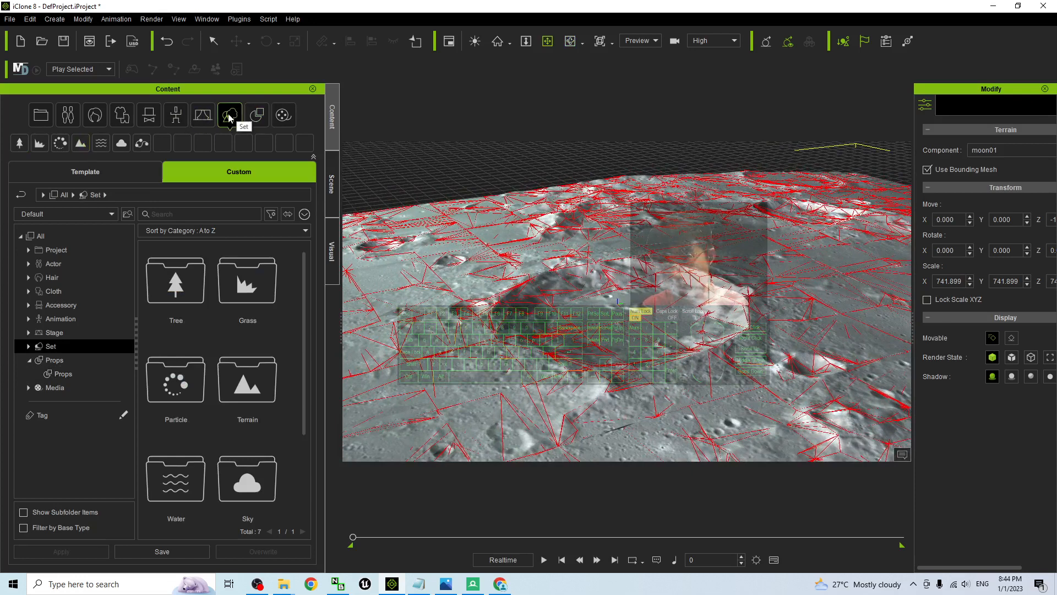
click(87, 144)
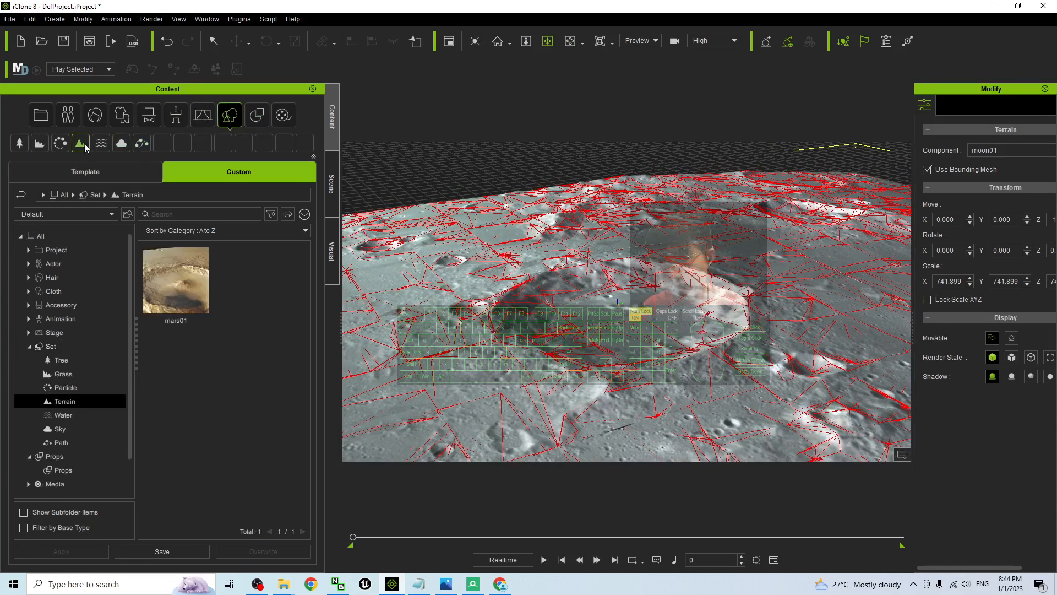
click(181, 552)
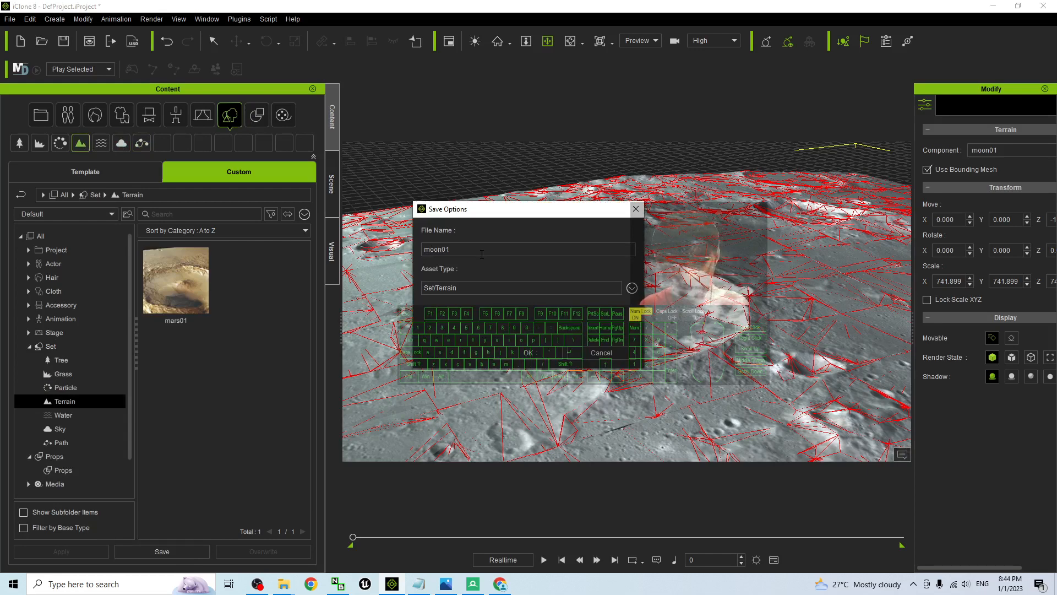
click(532, 355)
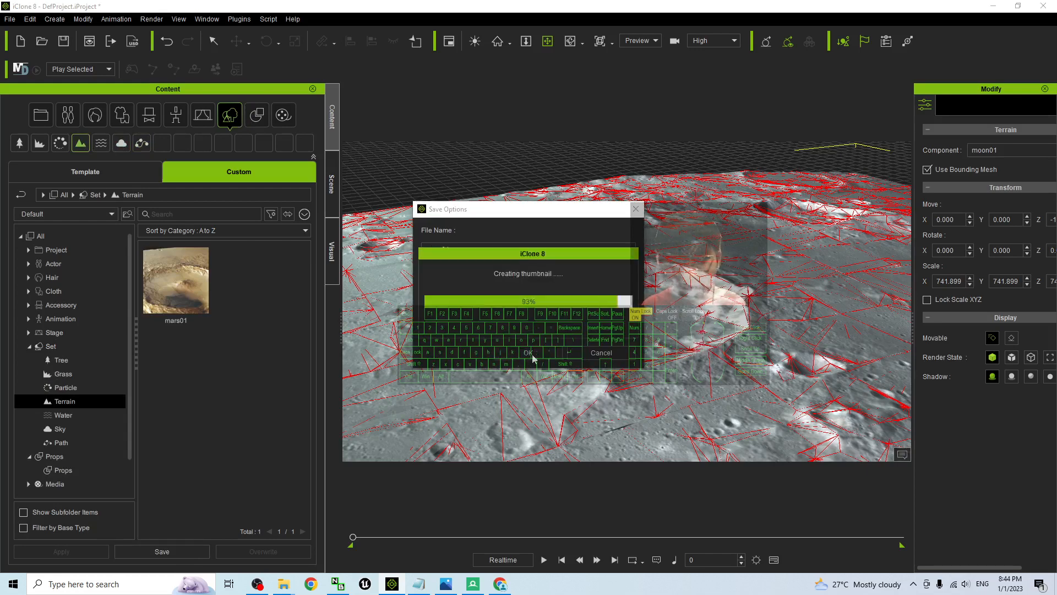
right_drag(721, 279, 691, 303)
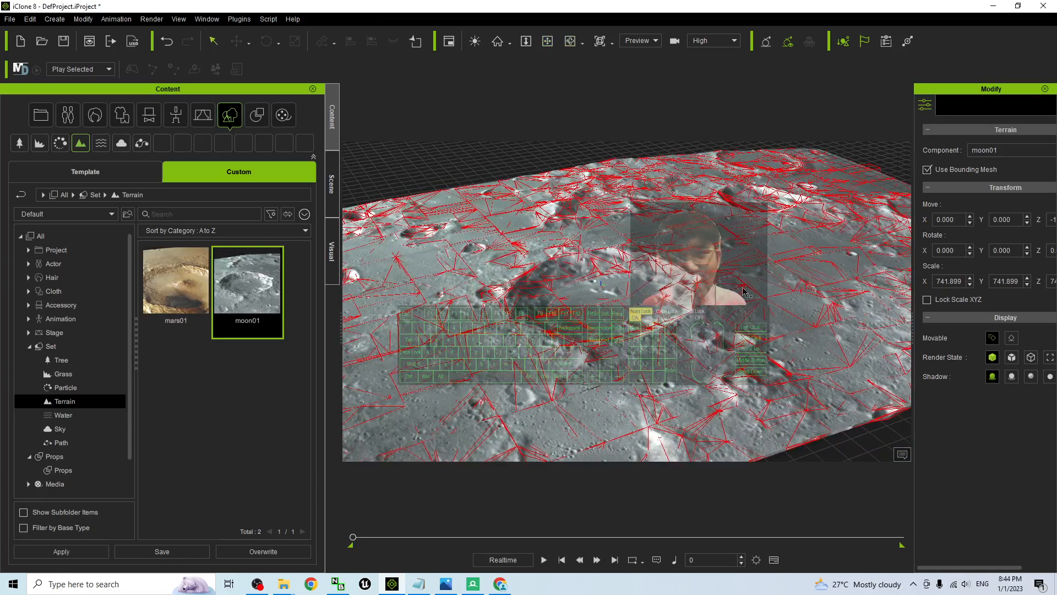
scroll(661, 297, up, 5)
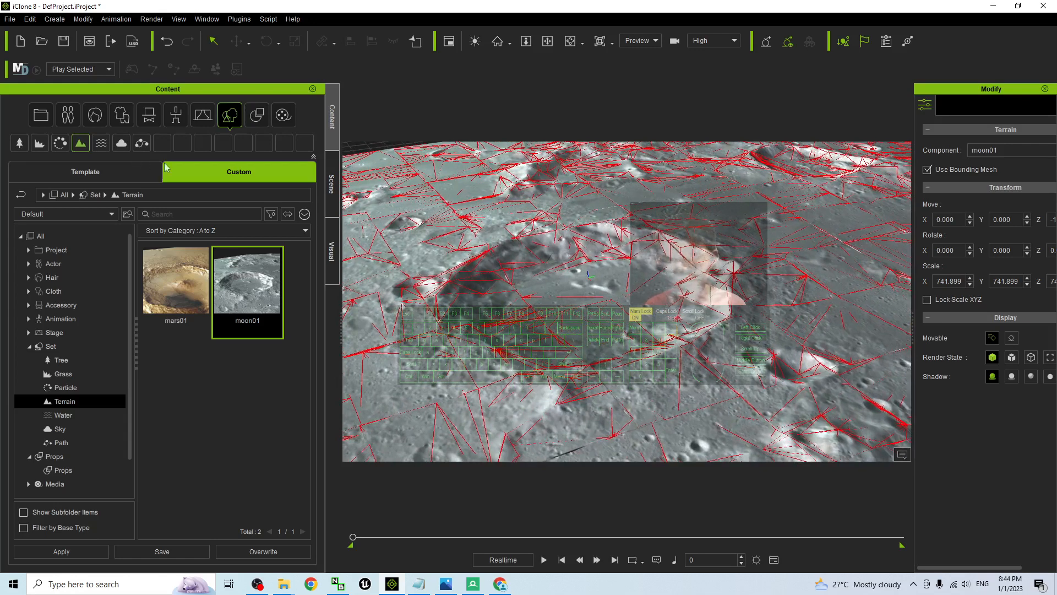
Open the ActorCore Crowd collection in the actor character templates
click(71, 117)
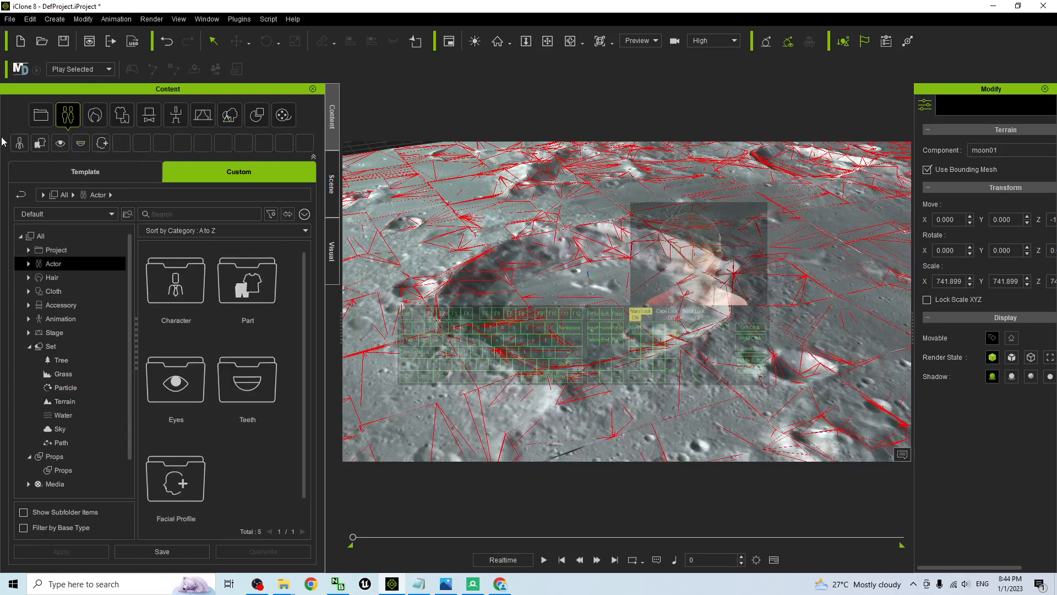
click(88, 172)
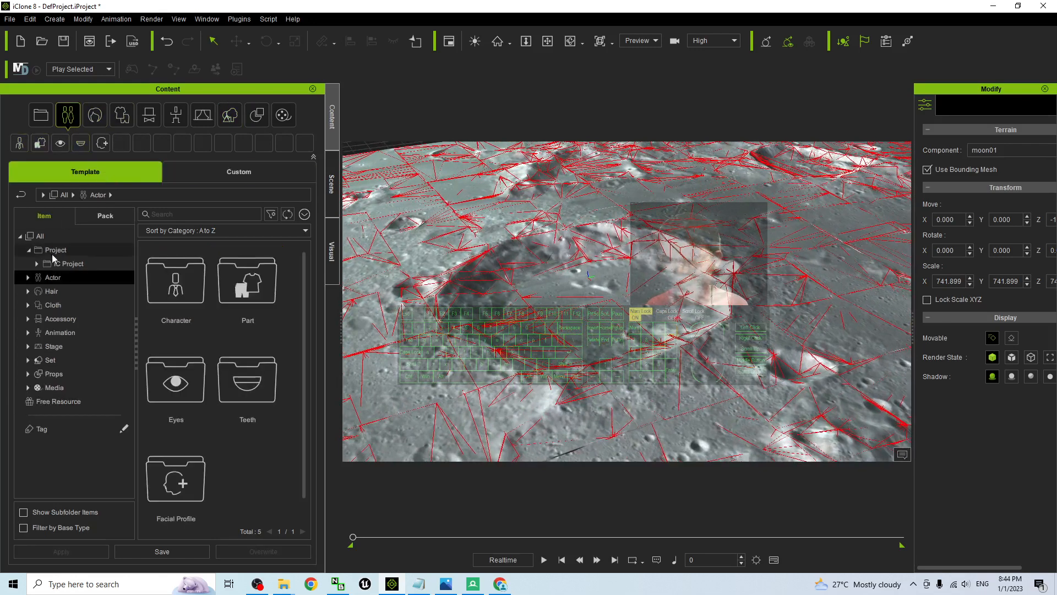
click(30, 276)
click(38, 290)
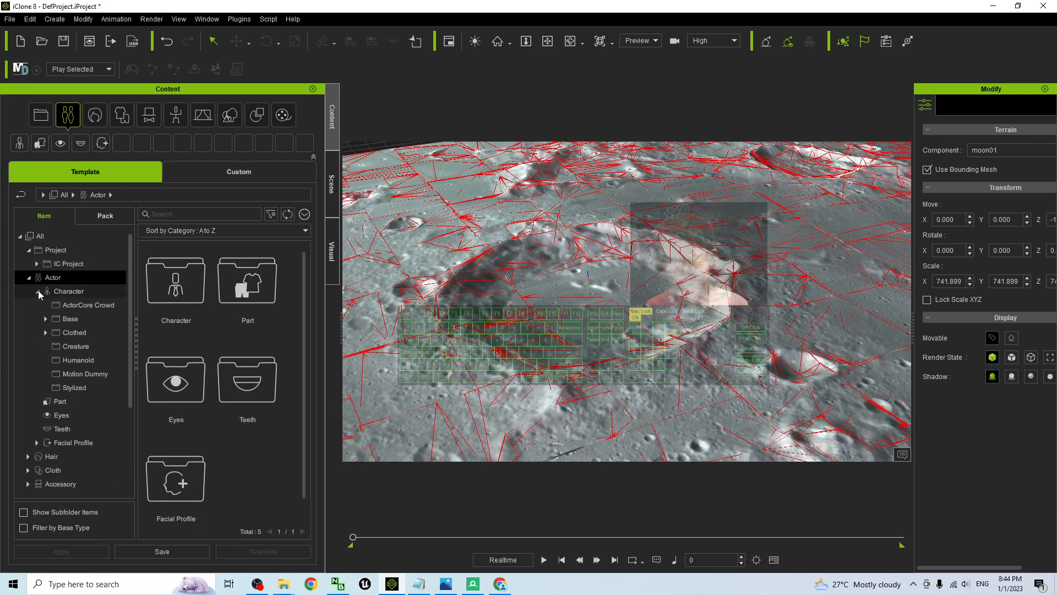
click(65, 305)
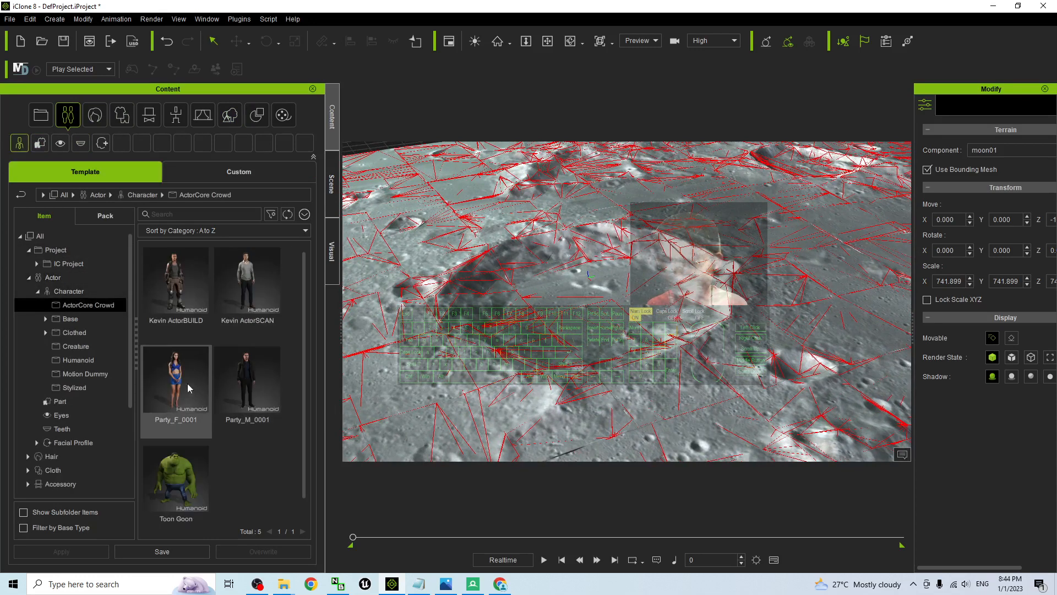
Try placing the Party_F_0001 character beside the central crater, and delete it again
drag(160, 388, 556, 380)
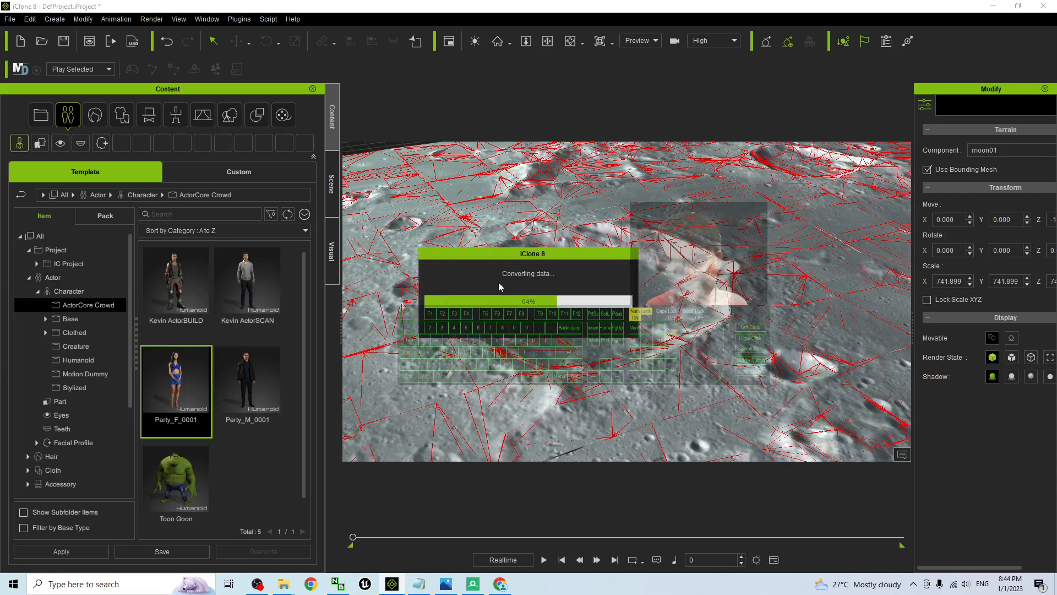
scroll(474, 303, up, 4)
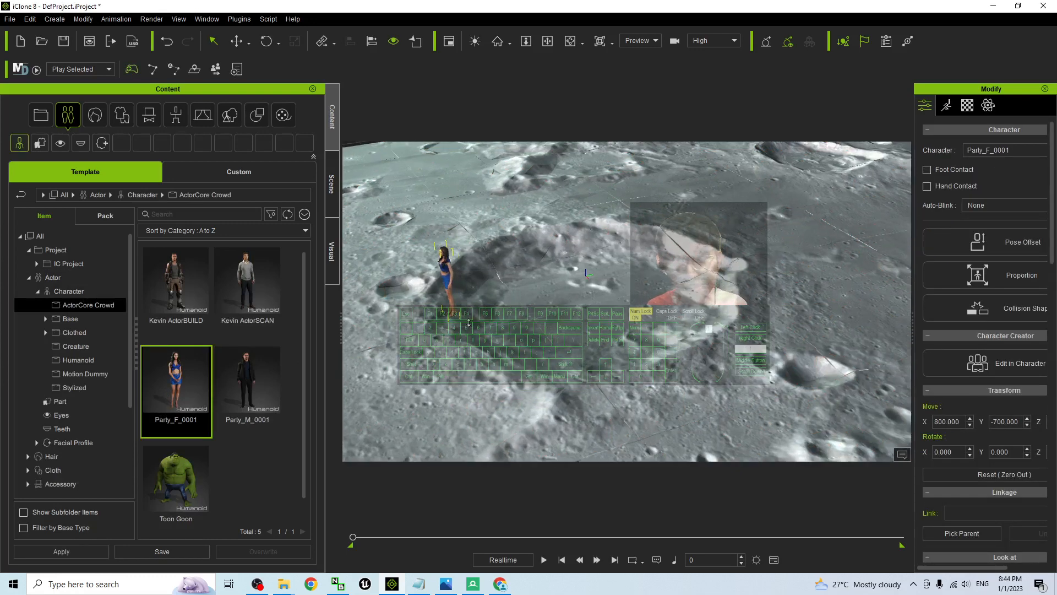
key(x)
drag(442, 340, 465, 336)
key(c)
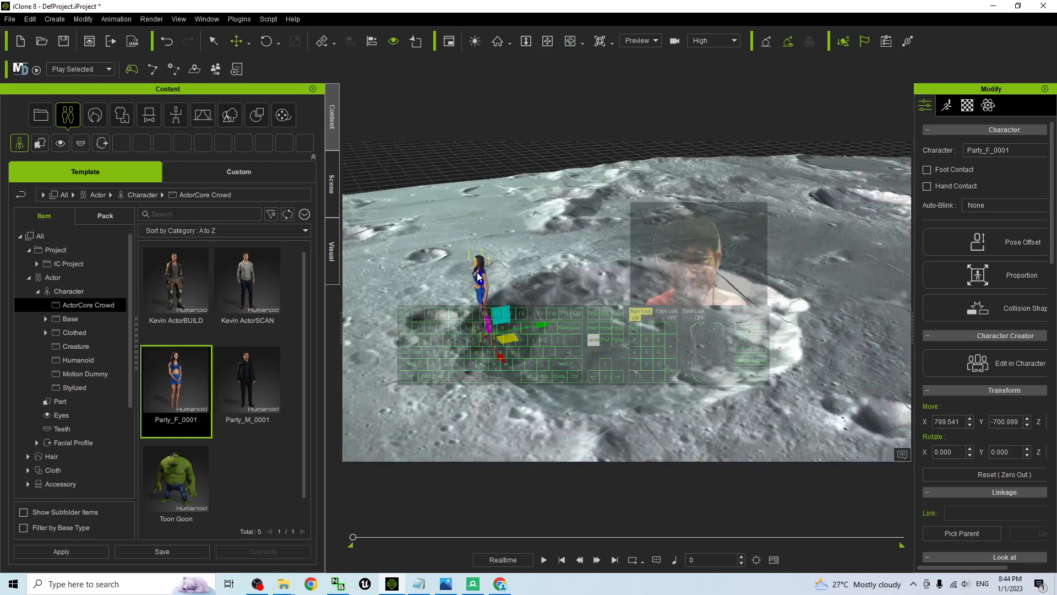
key(Delete)
Add the Party_F_0001 character to the moon terrain from a closer view of the crater
shift+scroll(508, 370, up, 4)
key(x)
drag(515, 368, 622, 330)
key(c)
drag(180, 382, 669, 299)
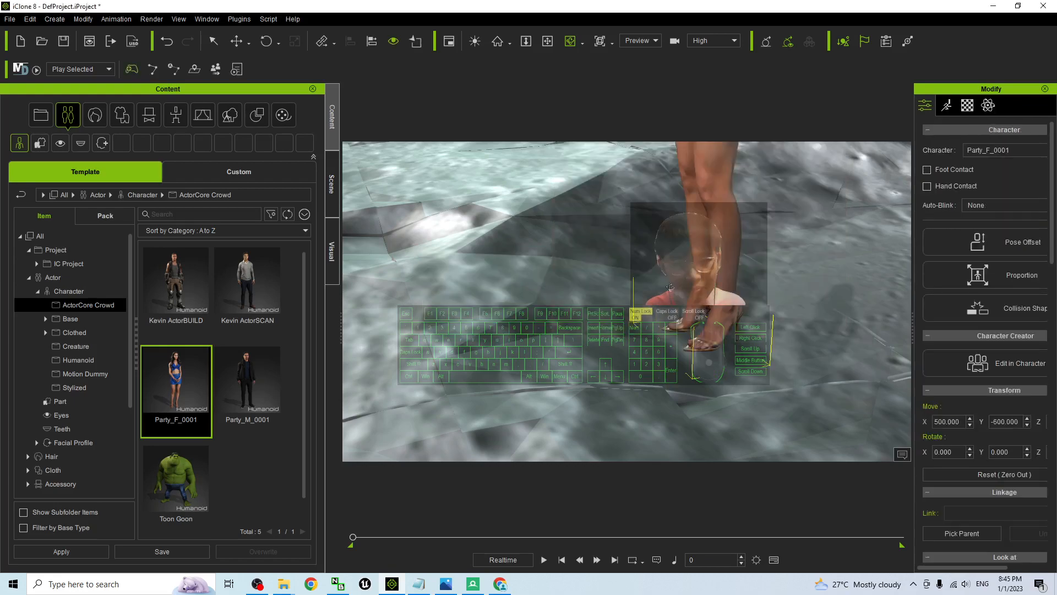
Move the Party_F_0001 character along the crater slope to about X 179.9, Y -530.1
scroll(672, 294, down, 5)
key(c)
mouse_move(672, 294)
mouse_down()
mouse_move(675, 308)
mouse_move(677, 272)
mouse_move(681, 289)
mouse_up()
drag(545, 268, 544, 327)
scroll(488, 285, up, 4)
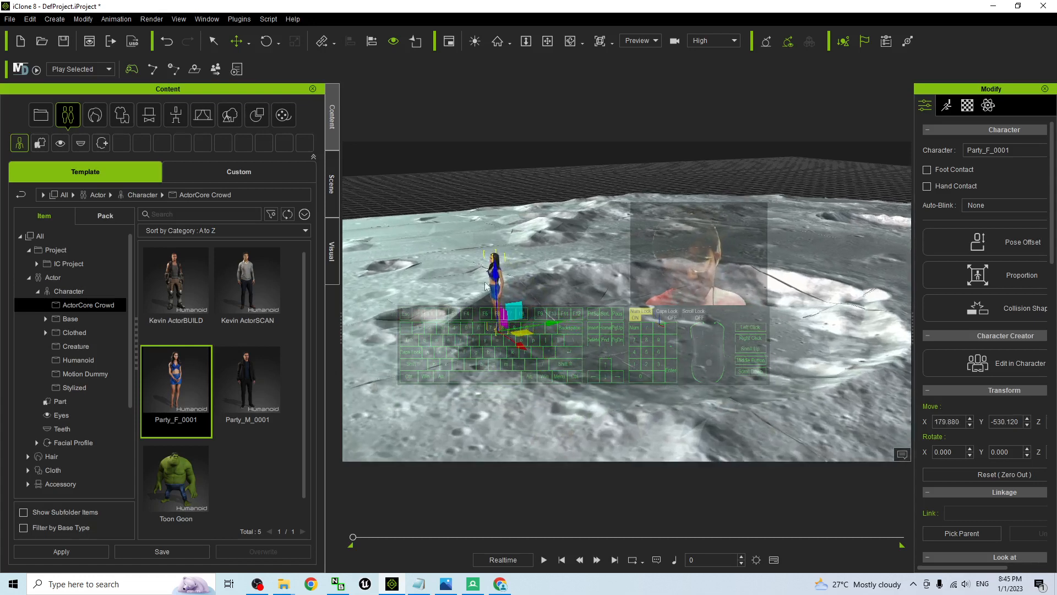
middle_drag(497, 268, 556, 275)
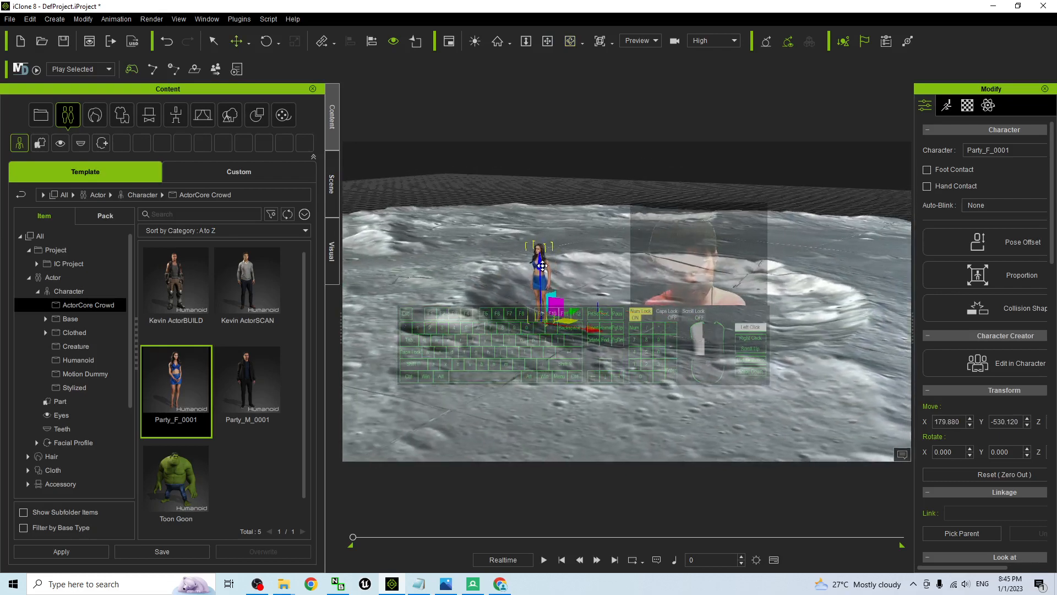
scroll(542, 266, up, 5)
right_drag(556, 276, 553, 300)
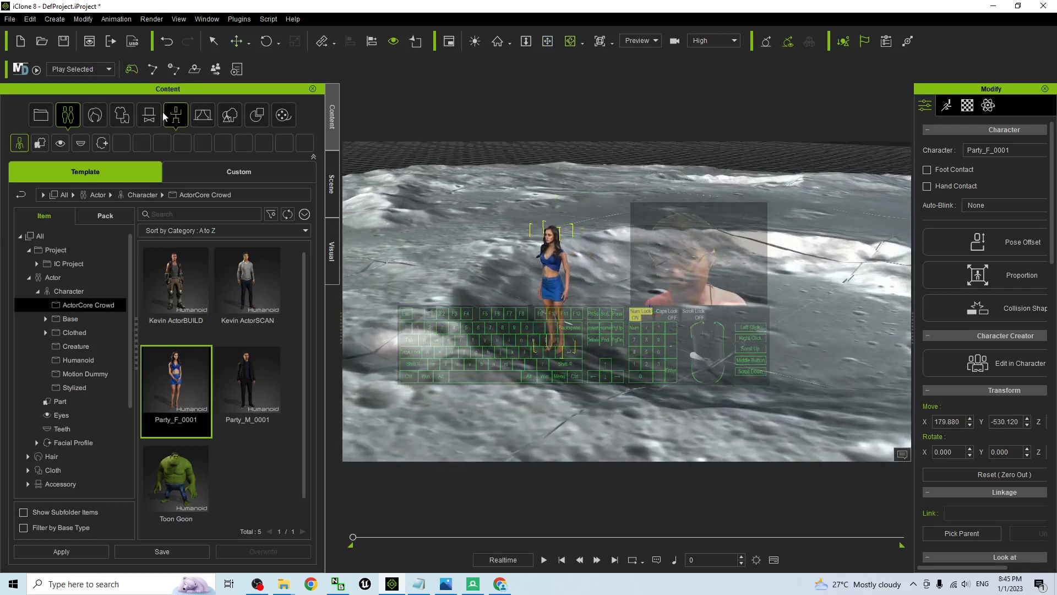
Start Motion Director for Party_F_0001 with the default female motion data, and load the MD window layout
click(28, 71)
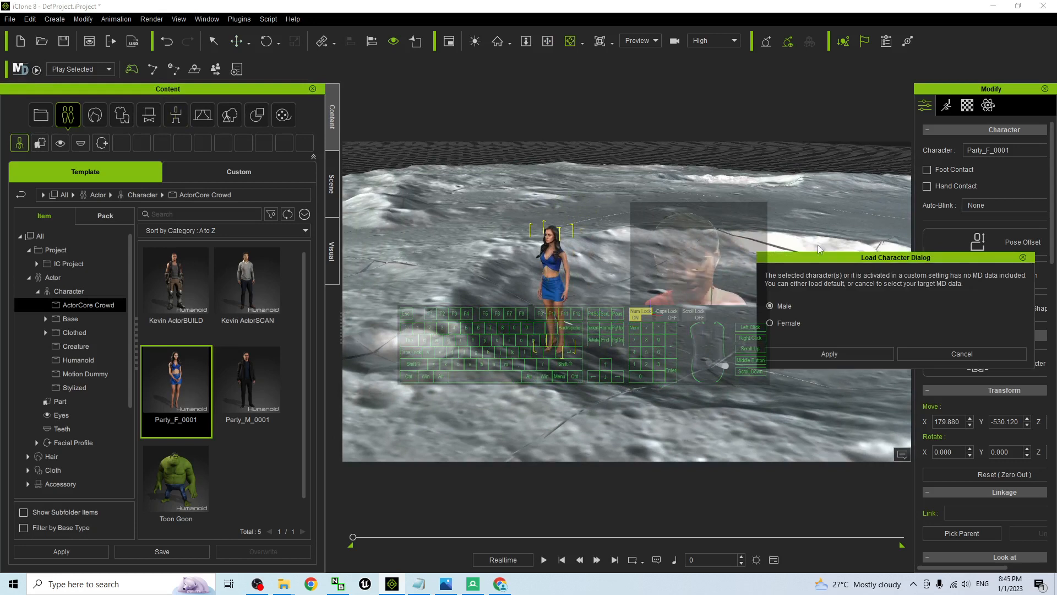
click(800, 358)
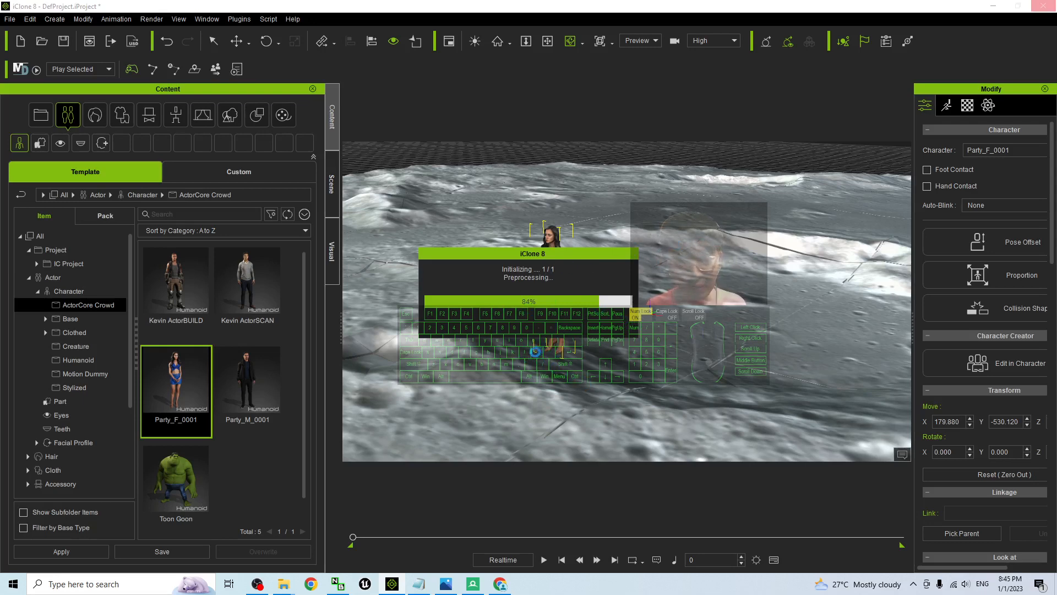
click(530, 318)
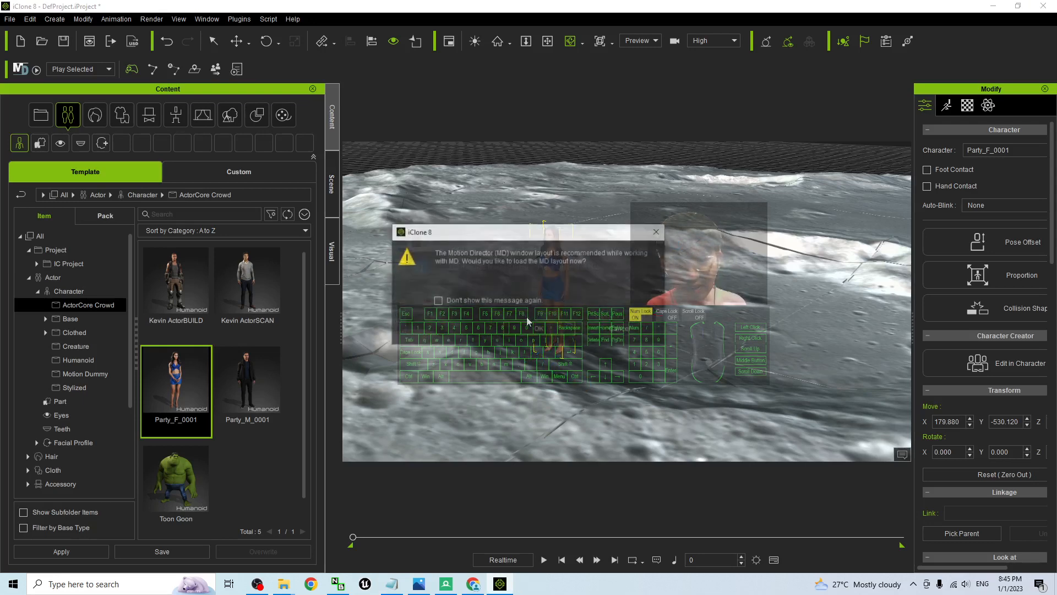
click(534, 331)
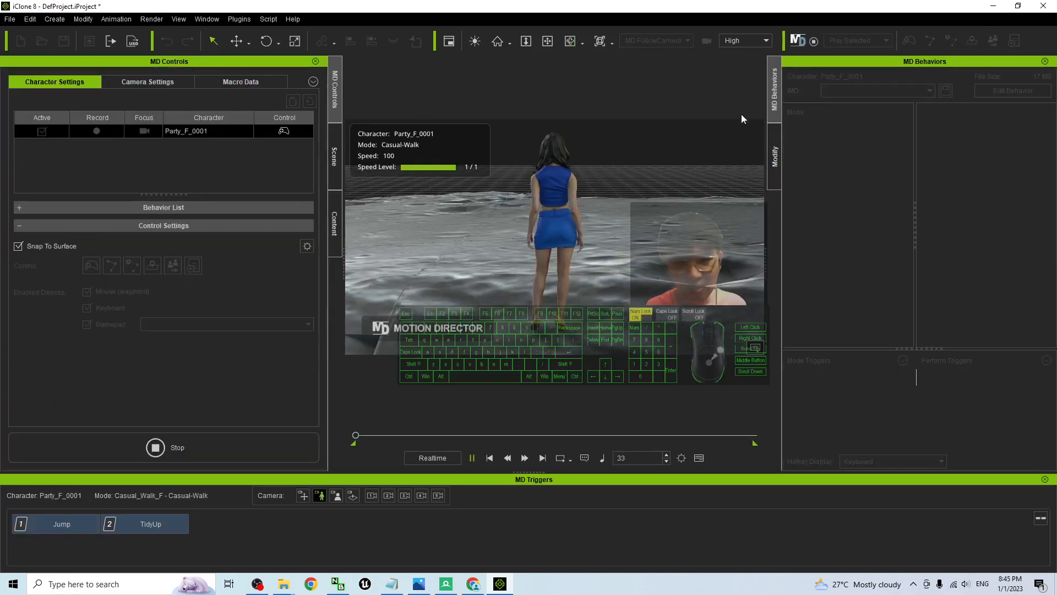
Steer the character in Casual-Walk mode across the crater terrain, changing her walking direction several times
key(d)
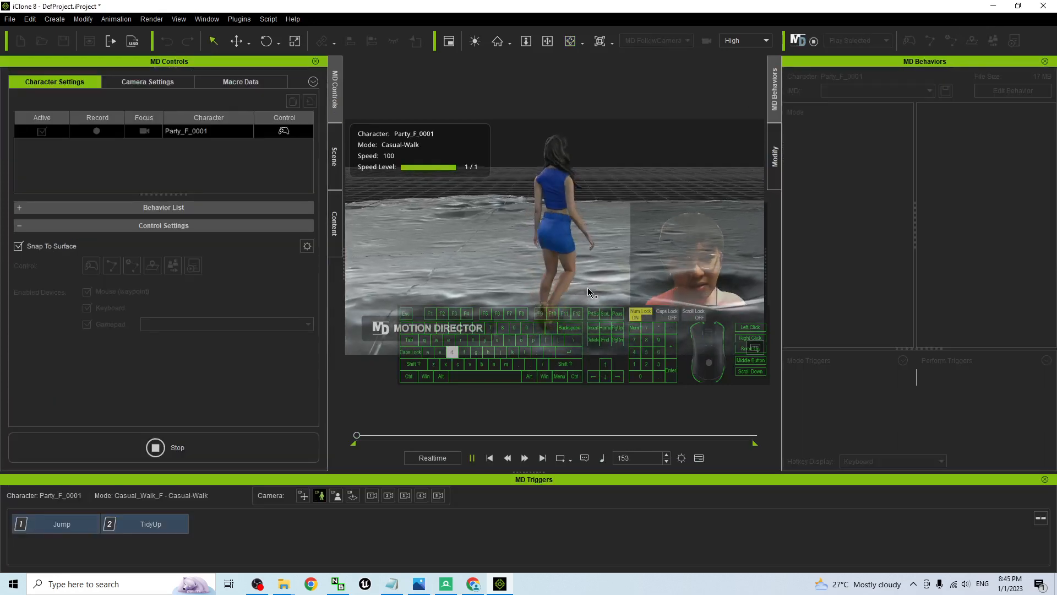
key(s)
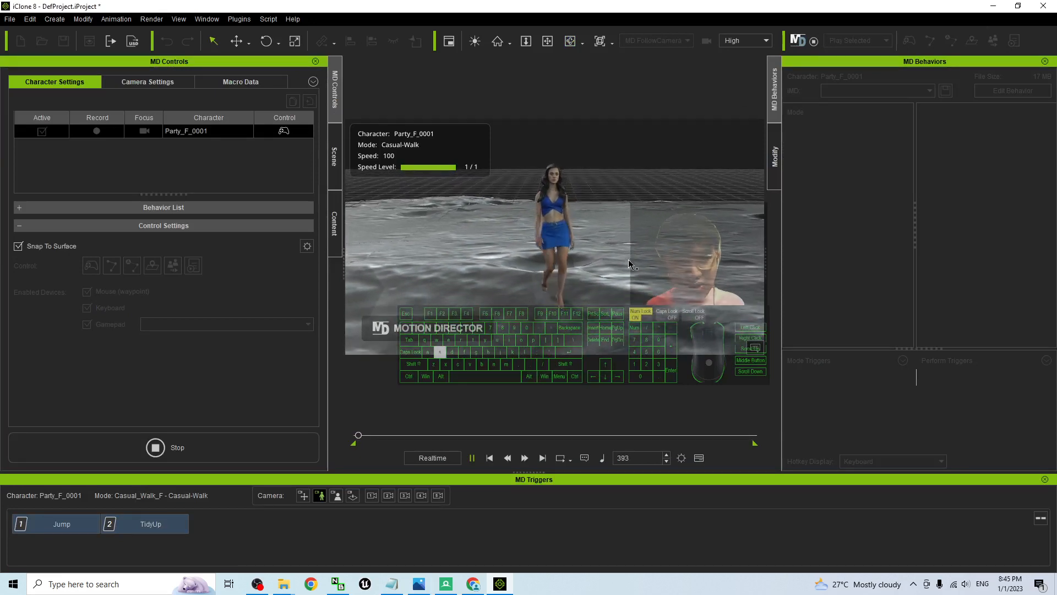
key(a)
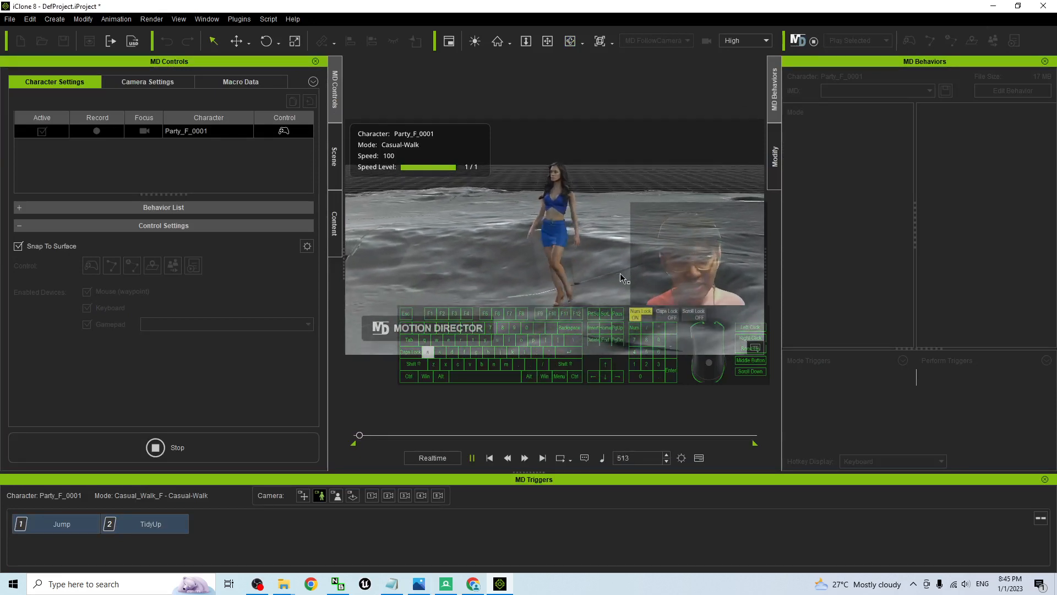
key(s)
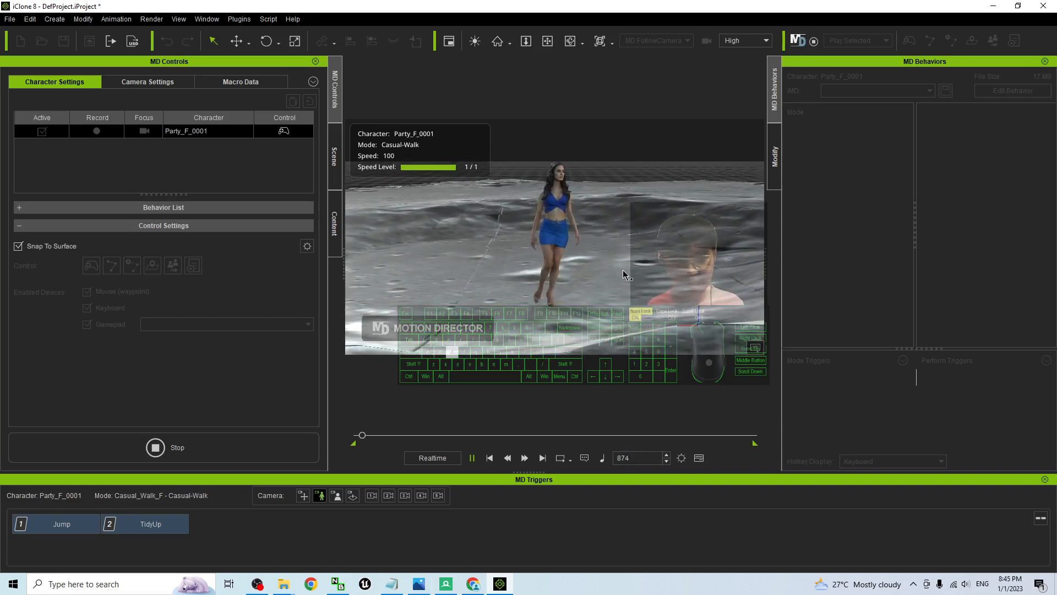
key(d)
key(s)
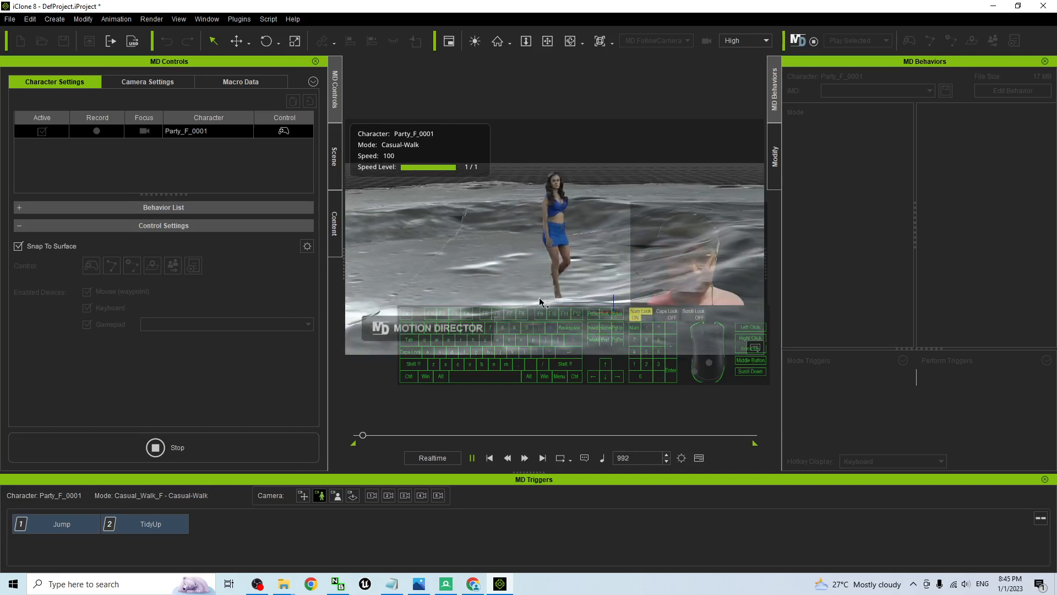
Walk the character forward over the uneven crater ground, following her from behind
drag(541, 302, 479, 292)
right_drag(480, 292, 803, 314)
key(w)
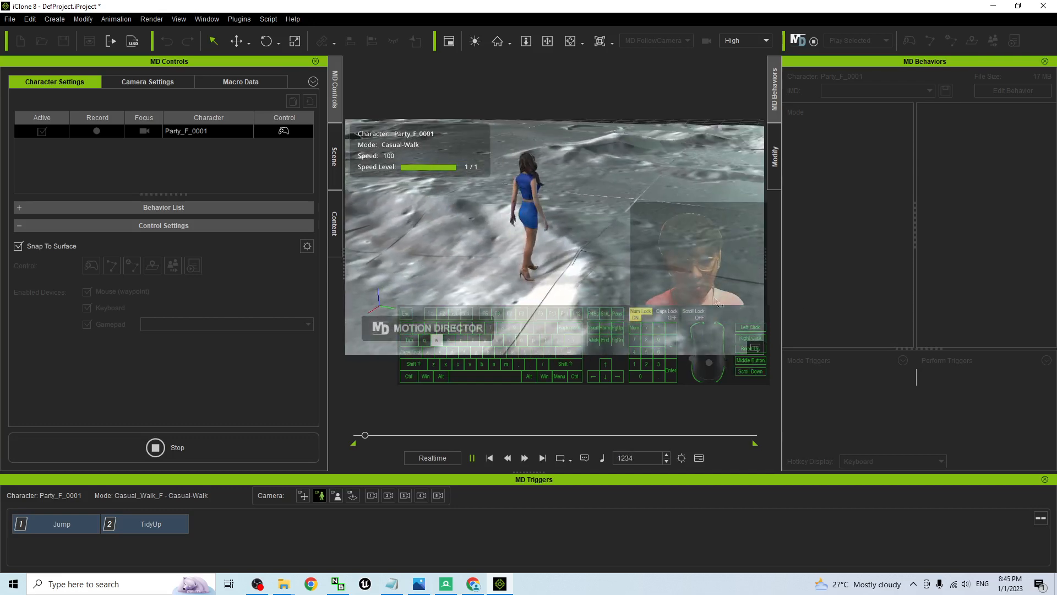
right_drag(582, 256, 600, 219)
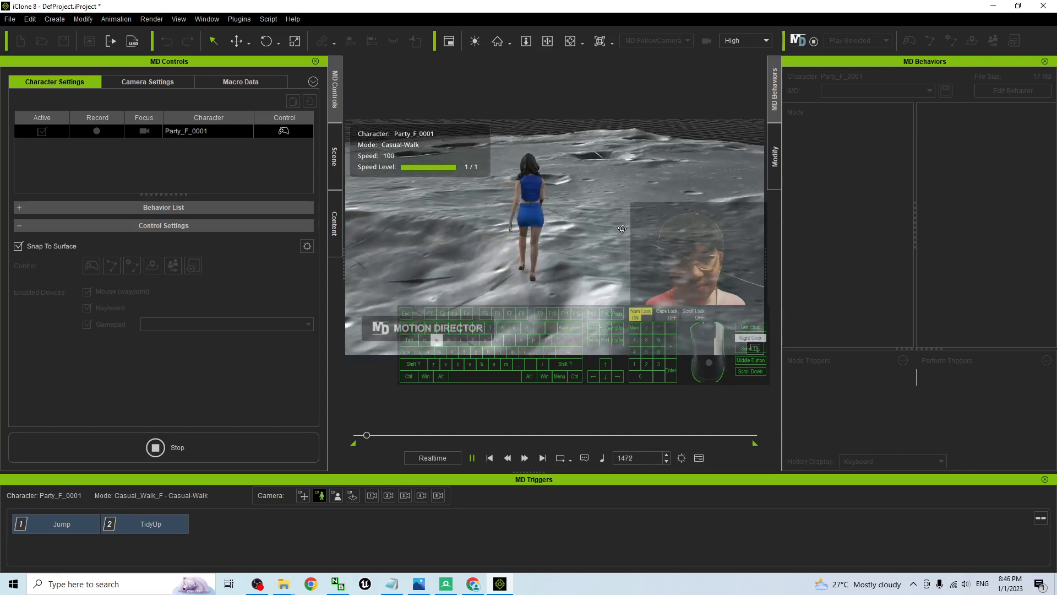
right_drag(613, 162, 539, 242)
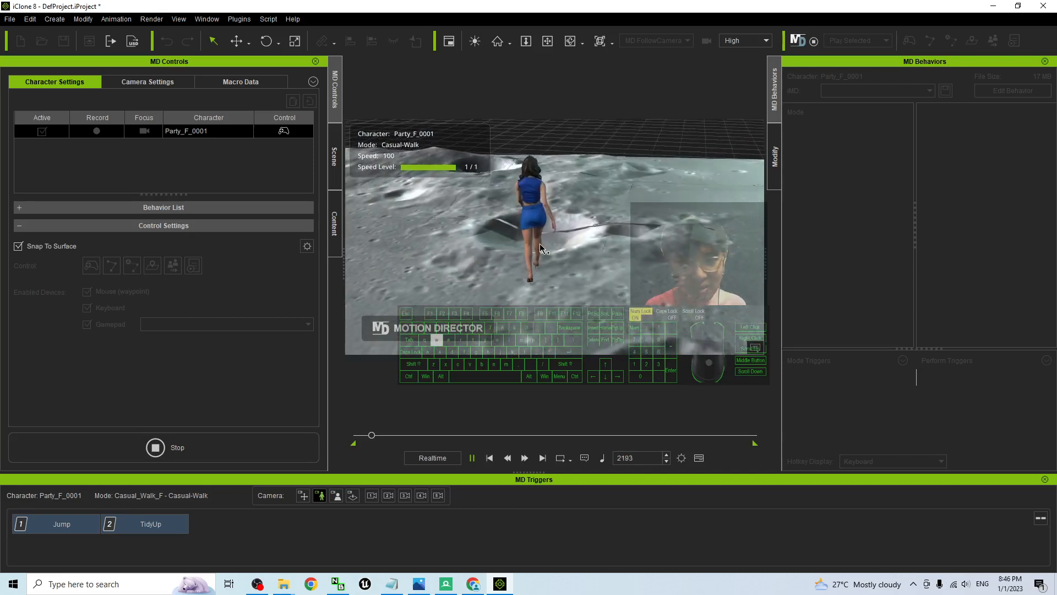
Walk the character on past the small crater towards the terrain's edge, and stop Motion Director
right_drag(606, 255, 650, 265)
scroll(606, 248, up, 4)
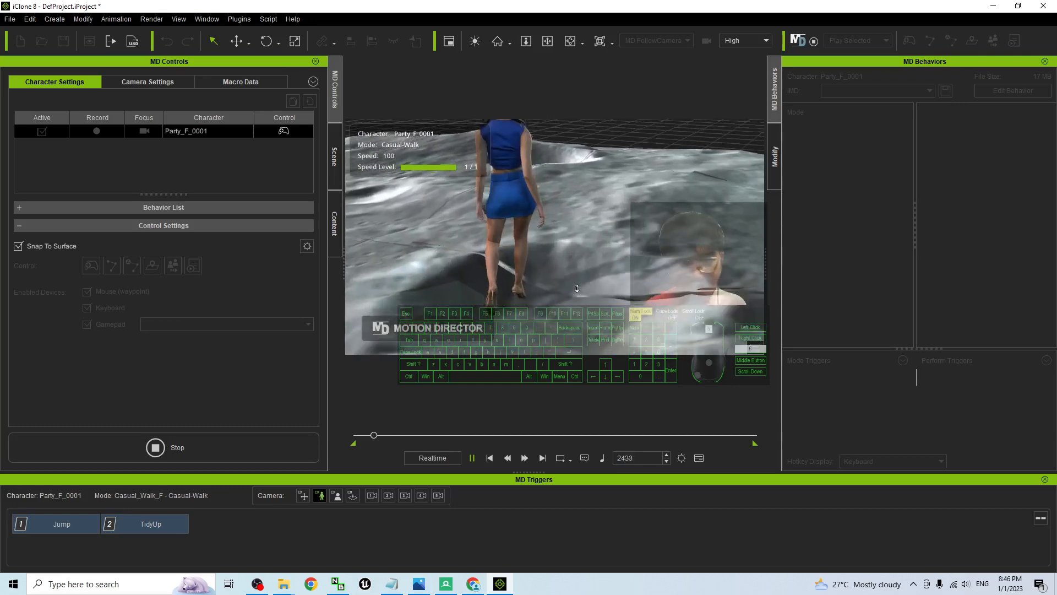
scroll(615, 265, down, 4)
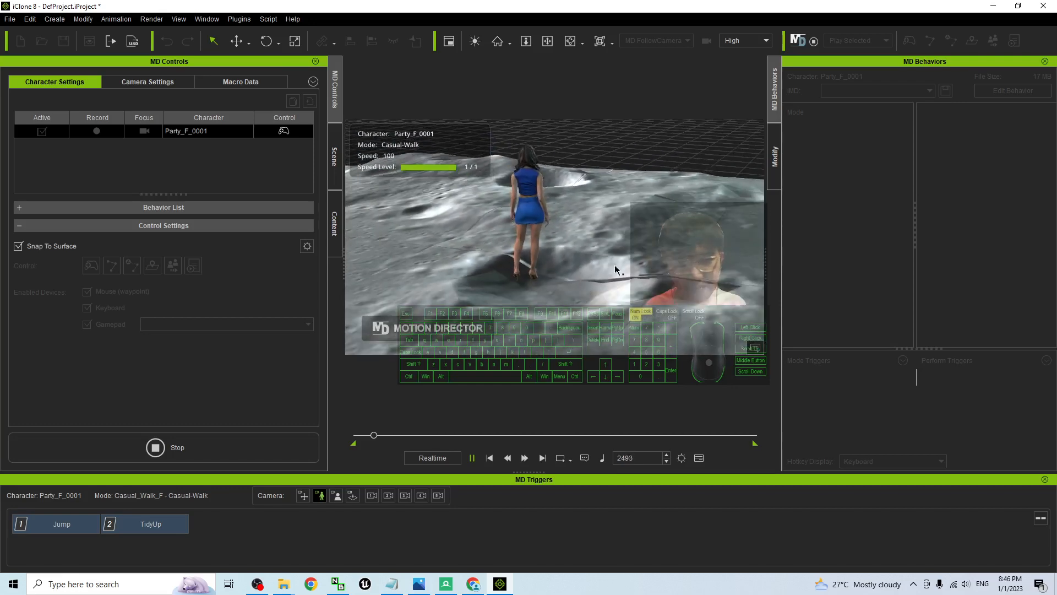
key(w)
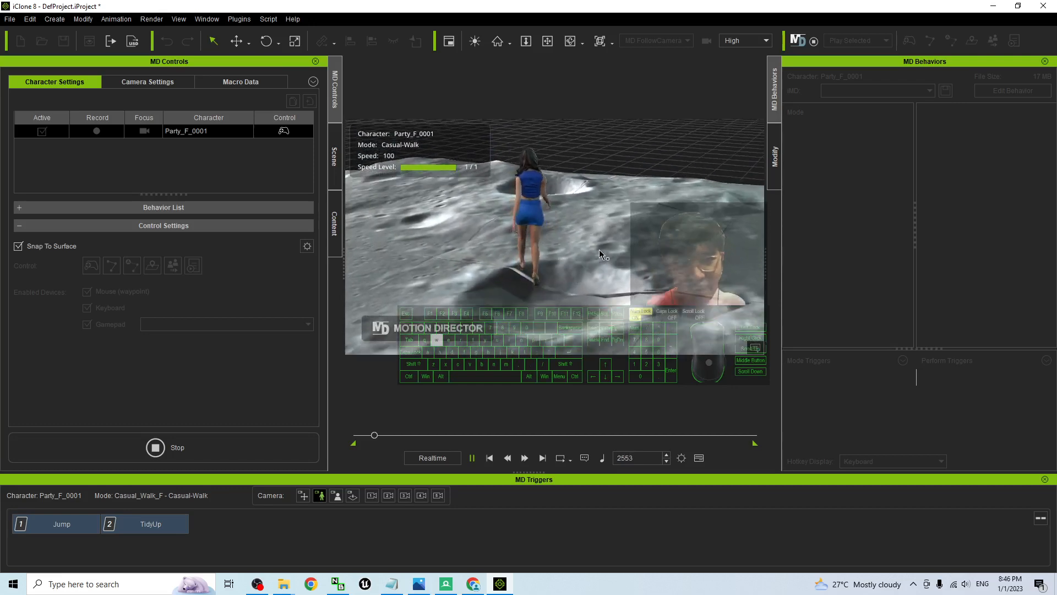
right_drag(599, 249, 198, 212)
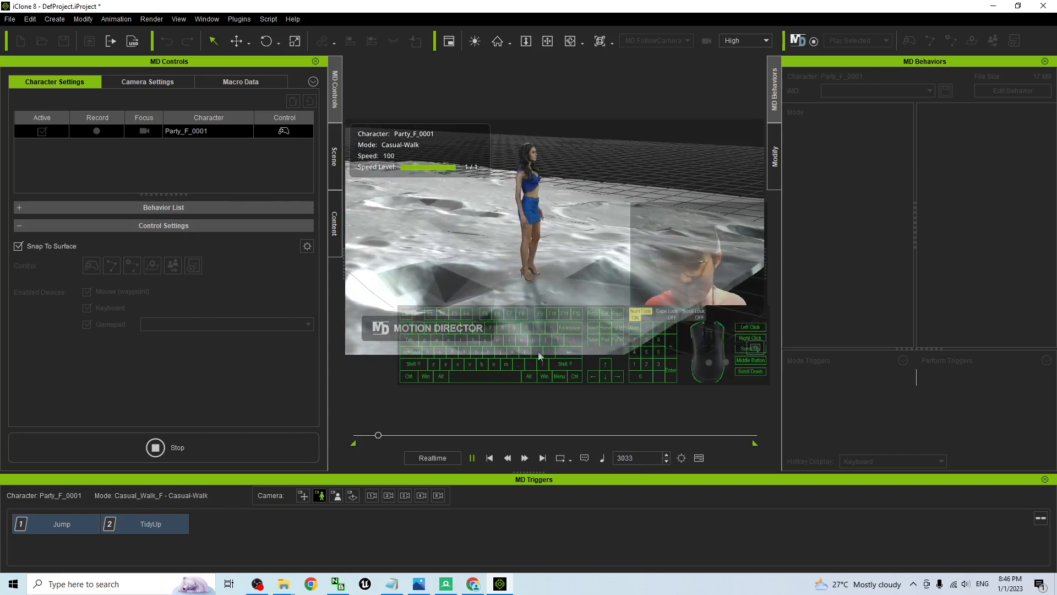
right_drag(538, 352, 489, 283)
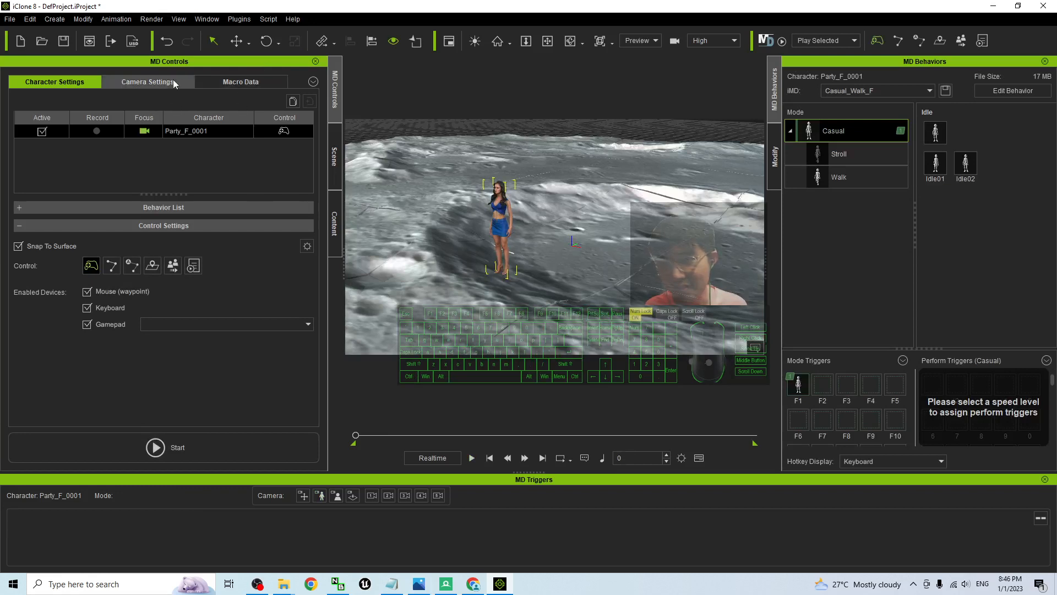
Create a motion clip from the Party_F_0001_PlayerControl macro recording
click(235, 83)
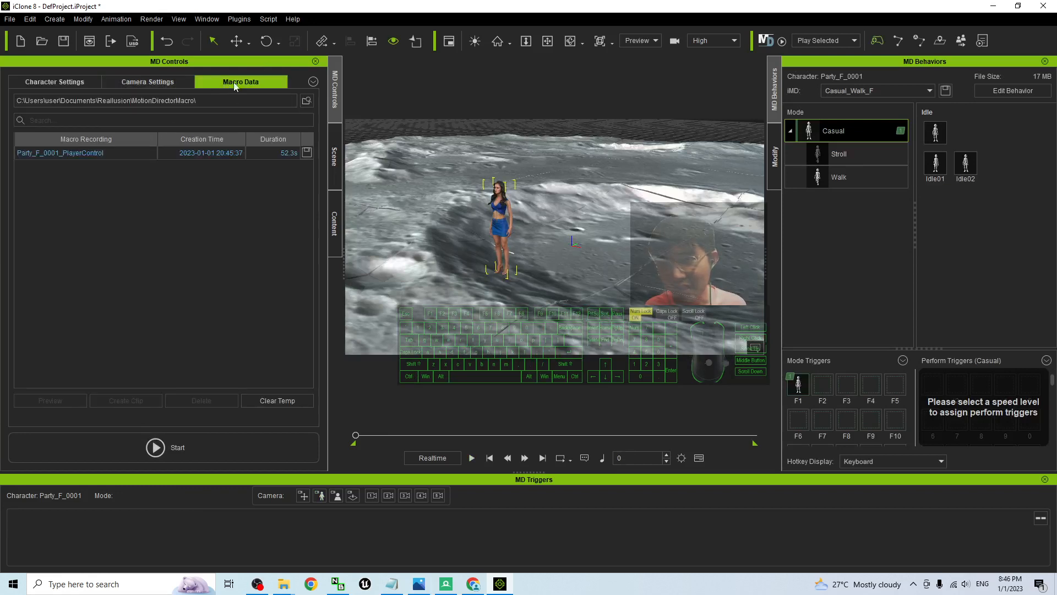
click(111, 153)
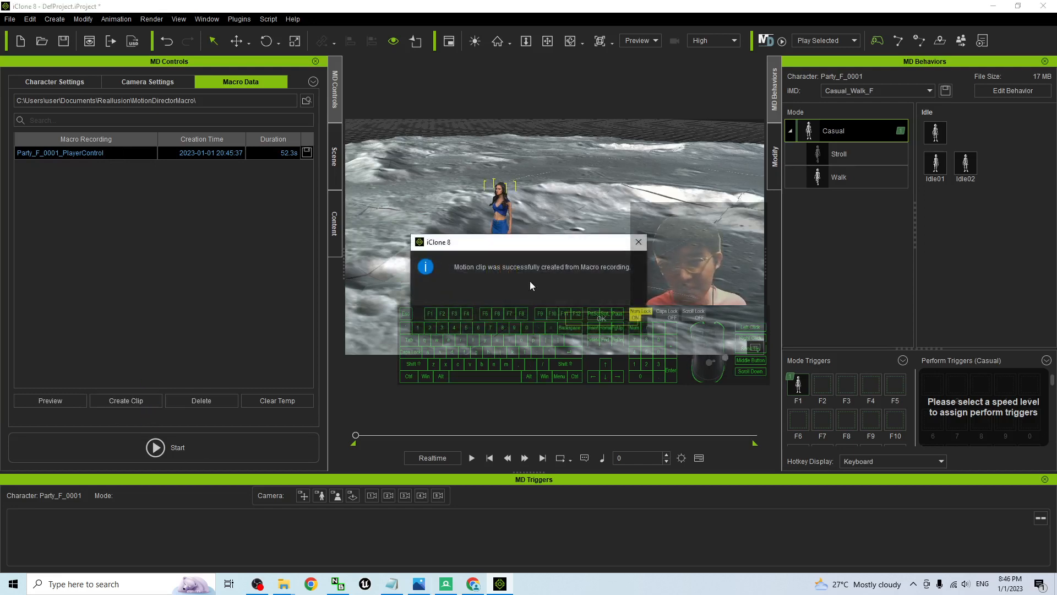
click(622, 322)
Restore the regular workspace layout in place of the Motion Director layout
click(207, 19)
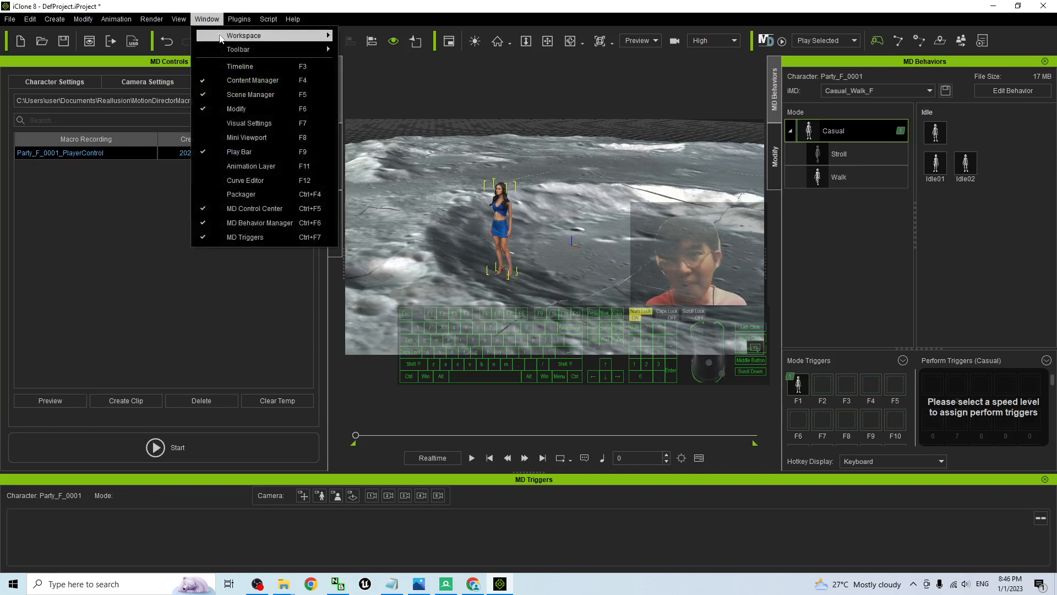
mouse_move(264, 35)
click(404, 36)
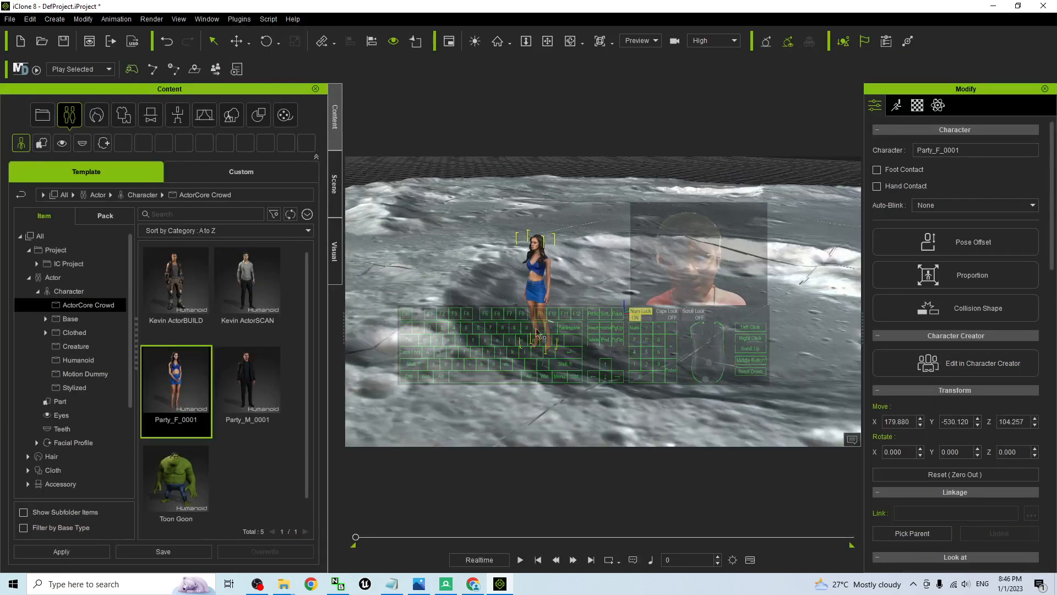
Play back the character's walk clip and follow her movement around the crater
key(x)
drag(624, 350, 667, 354)
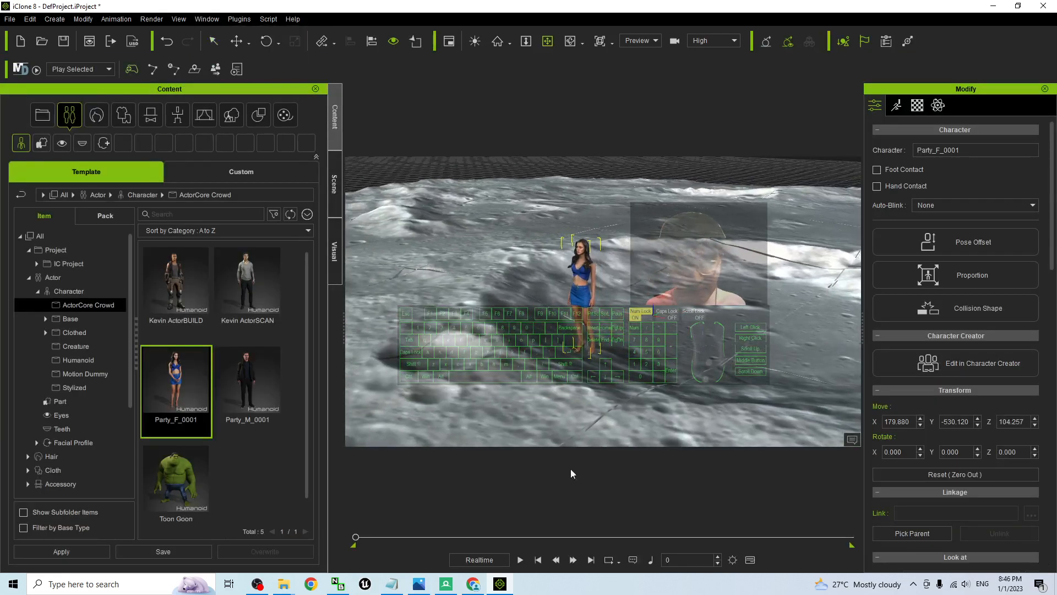
click(521, 559)
right_drag(626, 371, 627, 387)
key(c)
drag(616, 376, 516, 471)
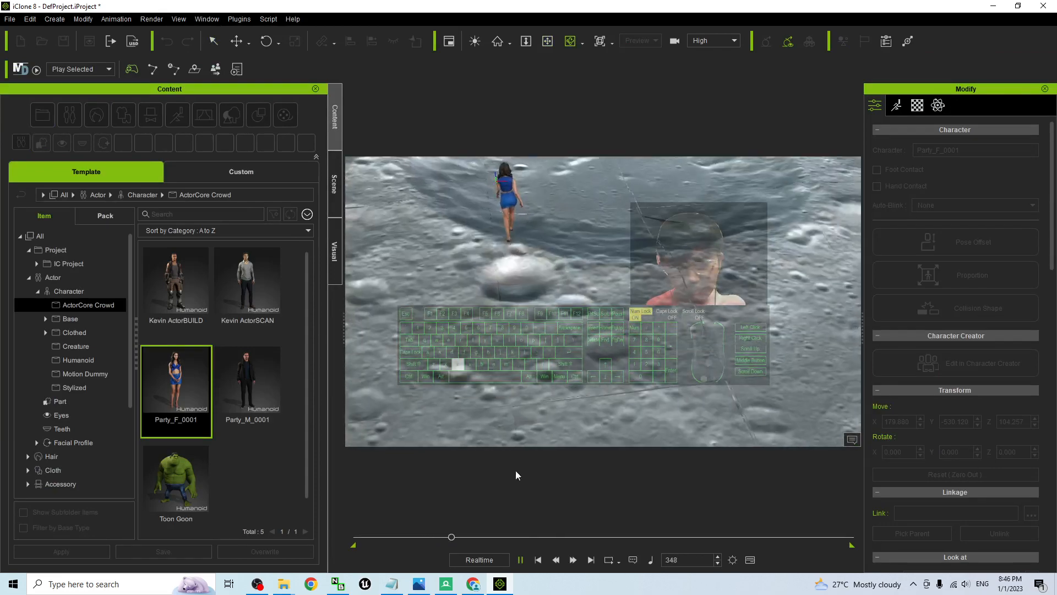
Scrub through the walk clip to about frame 1256 and check the character's contact with the terrain
drag(461, 537, 505, 536)
drag(598, 542, 614, 540)
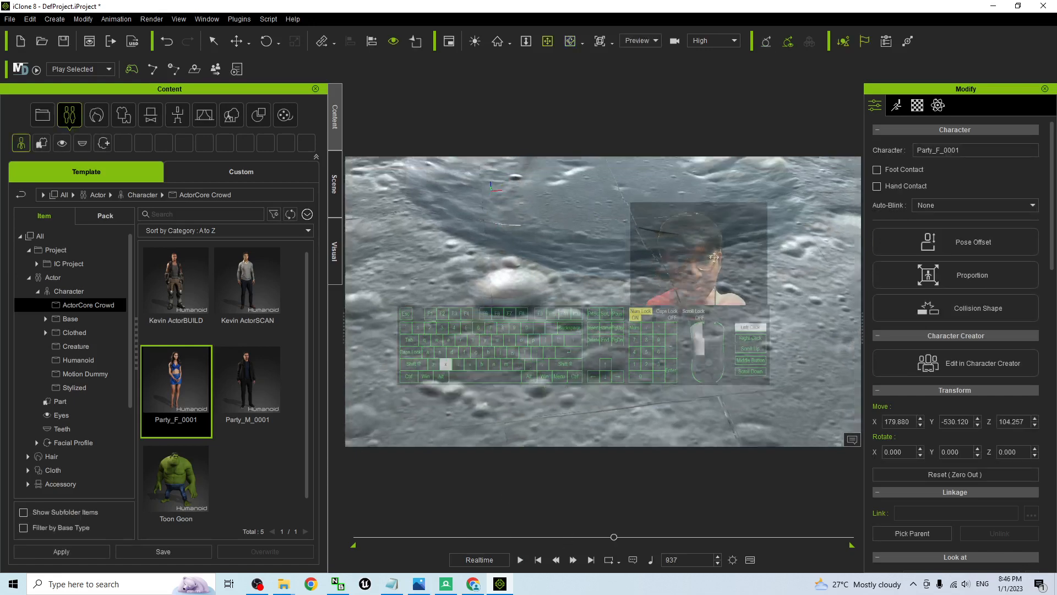
key(x)
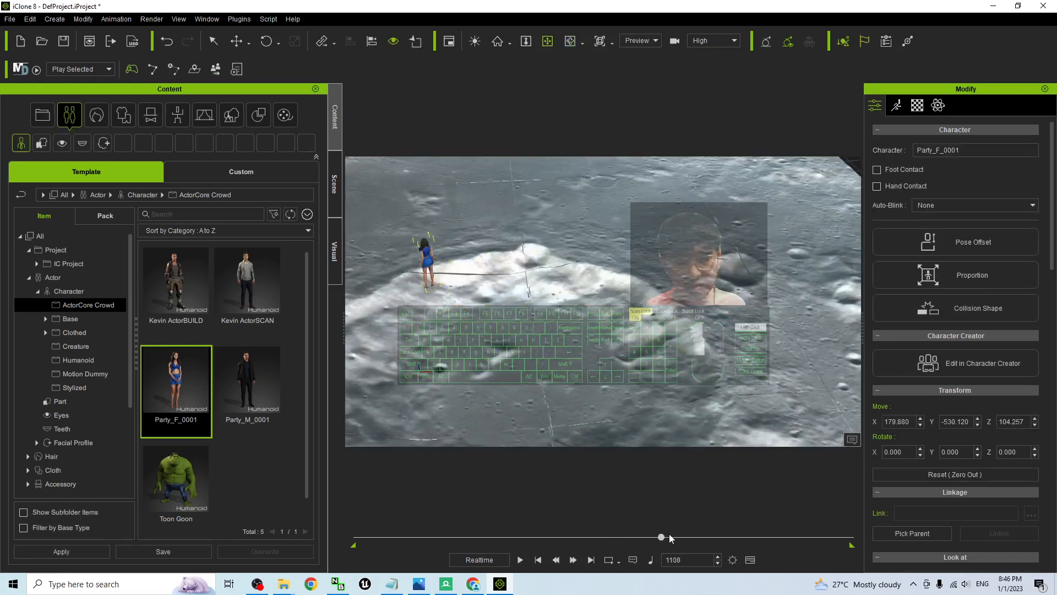
drag(836, 536, 702, 517)
key(x)
drag(457, 297, 757, 344)
key(c)
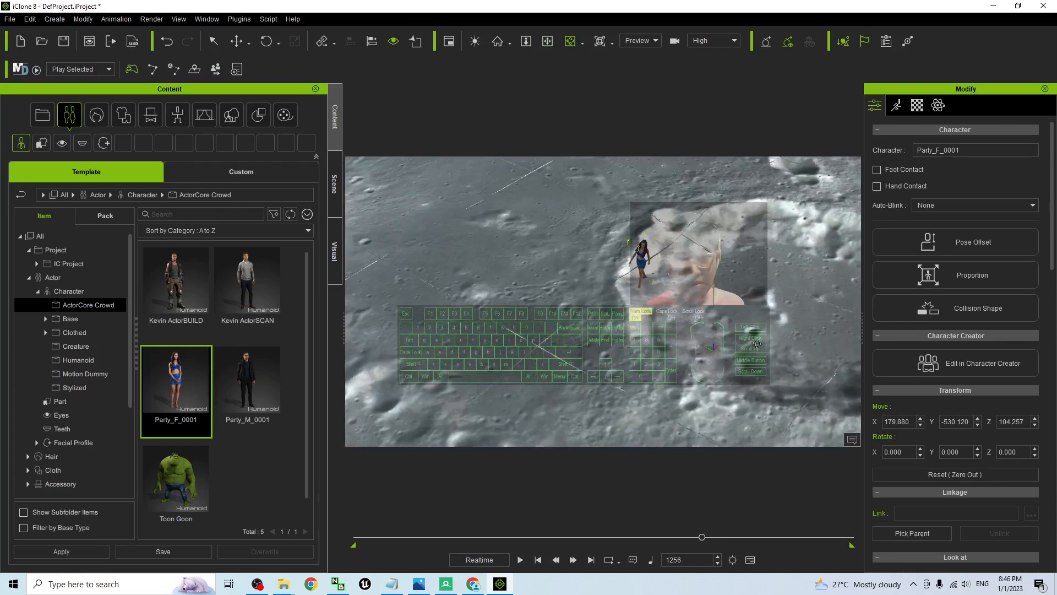
Scrub the walk clip to about frame 1367 and inspect the character's footing on the terrain up close
drag(749, 538, 732, 516)
key(x)
drag(676, 304, 483, 425)
scroll(577, 241, up, 10)
key(c)
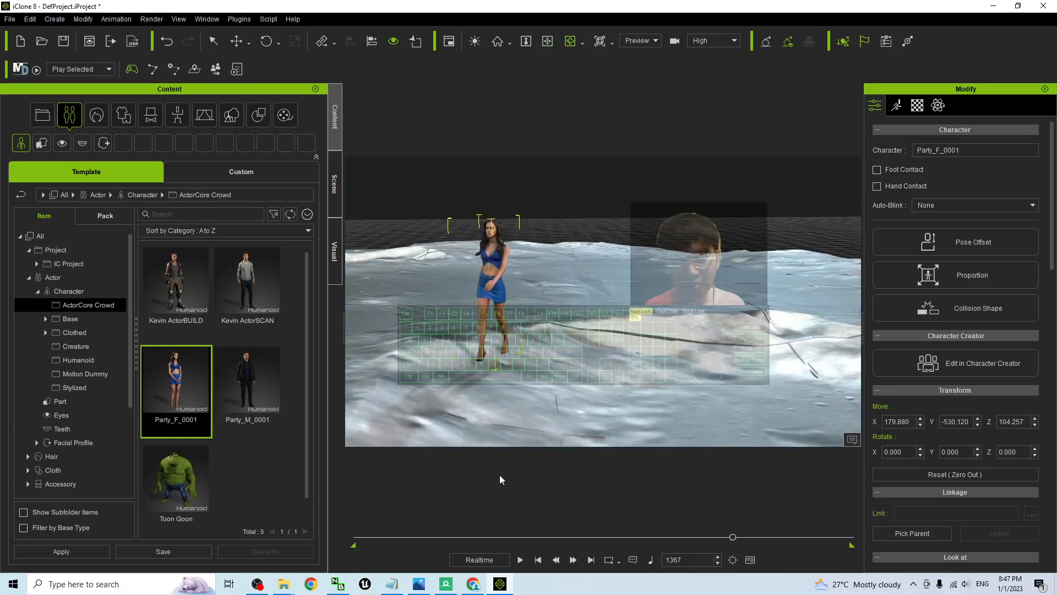
Play the rest of the walk clip to frame 1799 and view the character against the surrounding craters
click(521, 559)
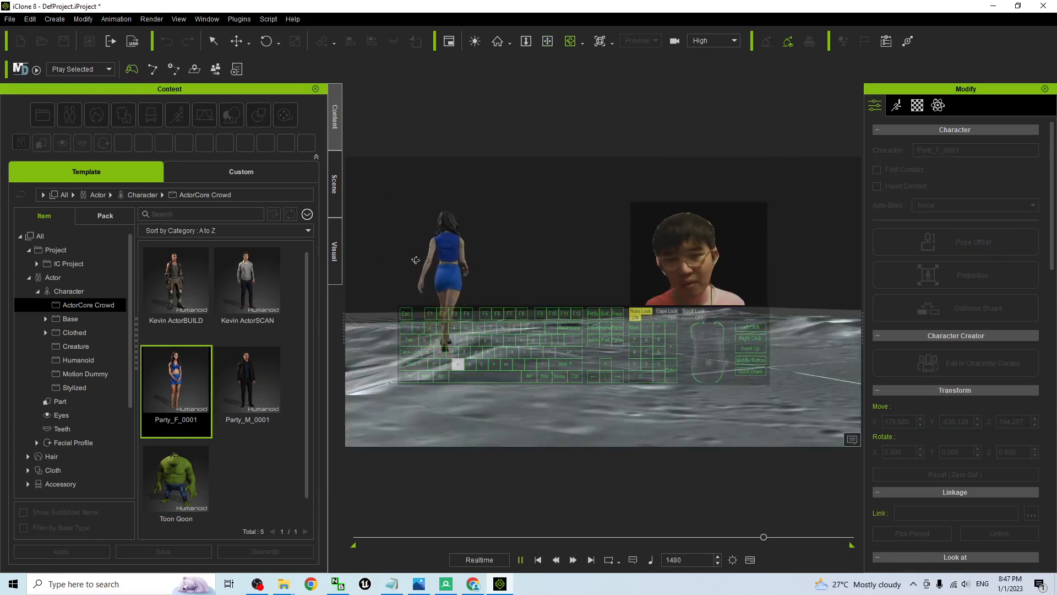
drag(416, 260, 576, 223)
key(x)
drag(610, 287, 784, 376)
key(c)
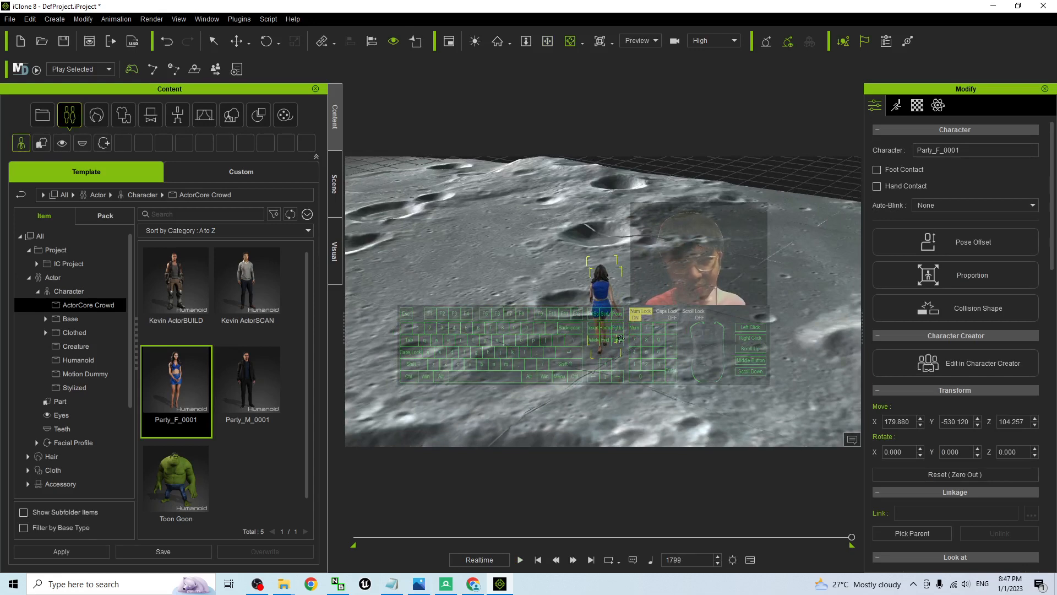
scroll(620, 339, down, 2)
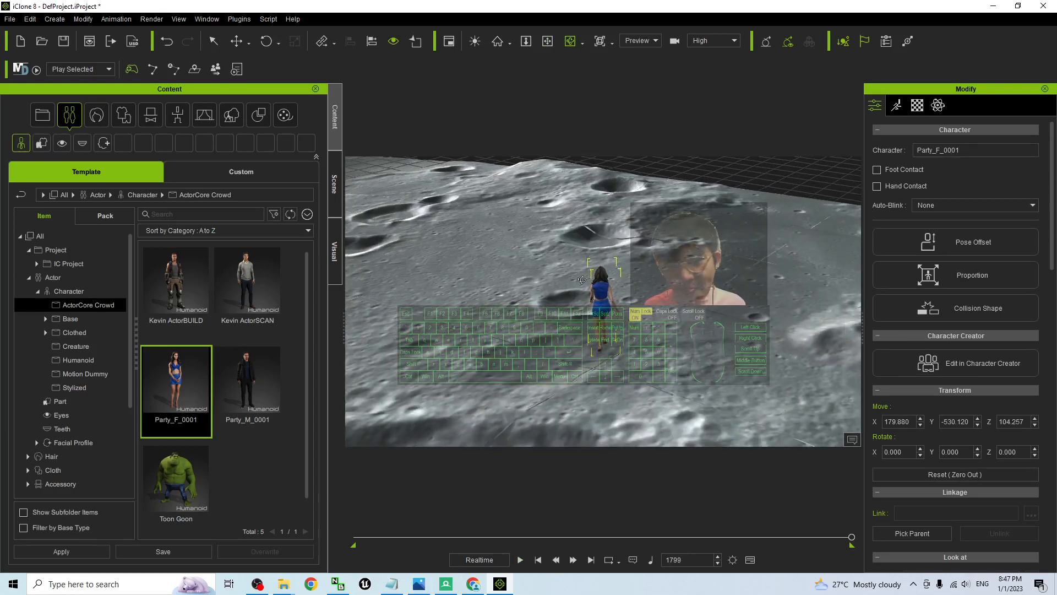
drag(582, 279, 599, 215)
key(x)
Save the project as DefProject.iProject in the moon01 folder on the Desktop, keeping the iClone window maximized
drag(504, 7, 699, 87)
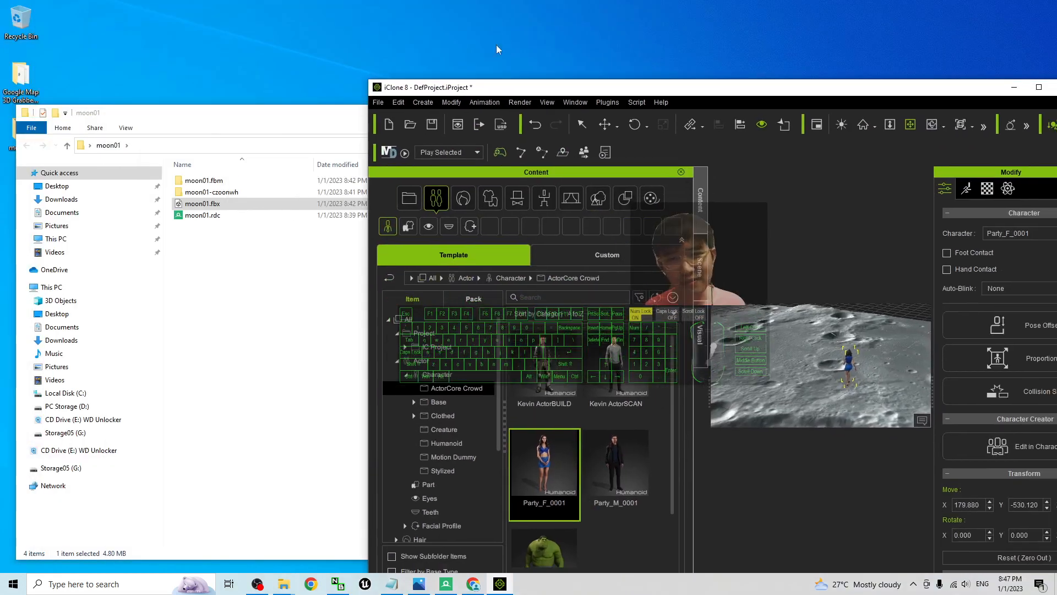
click(379, 104)
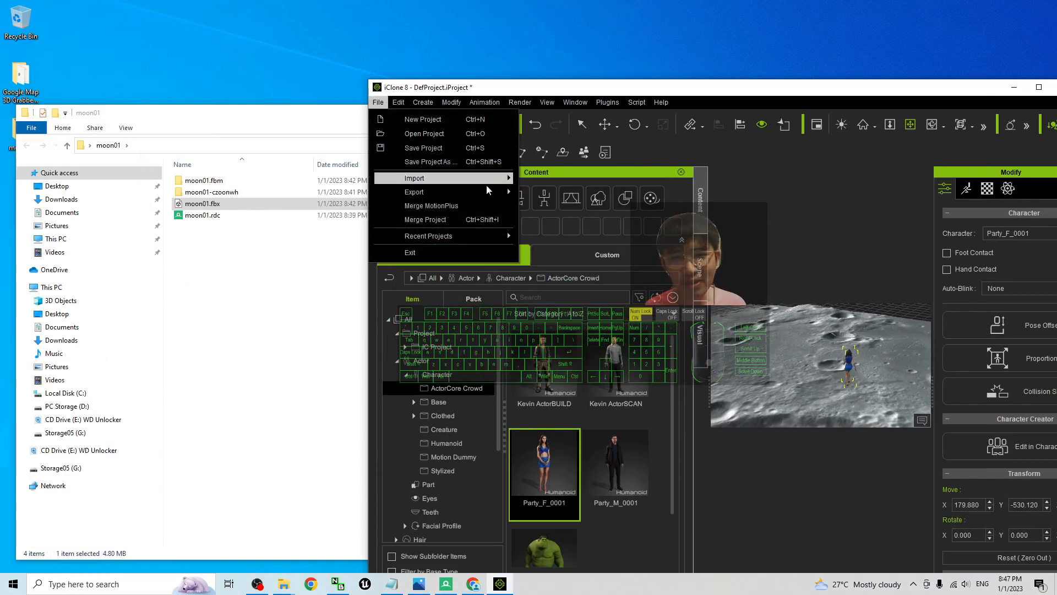
click(438, 164)
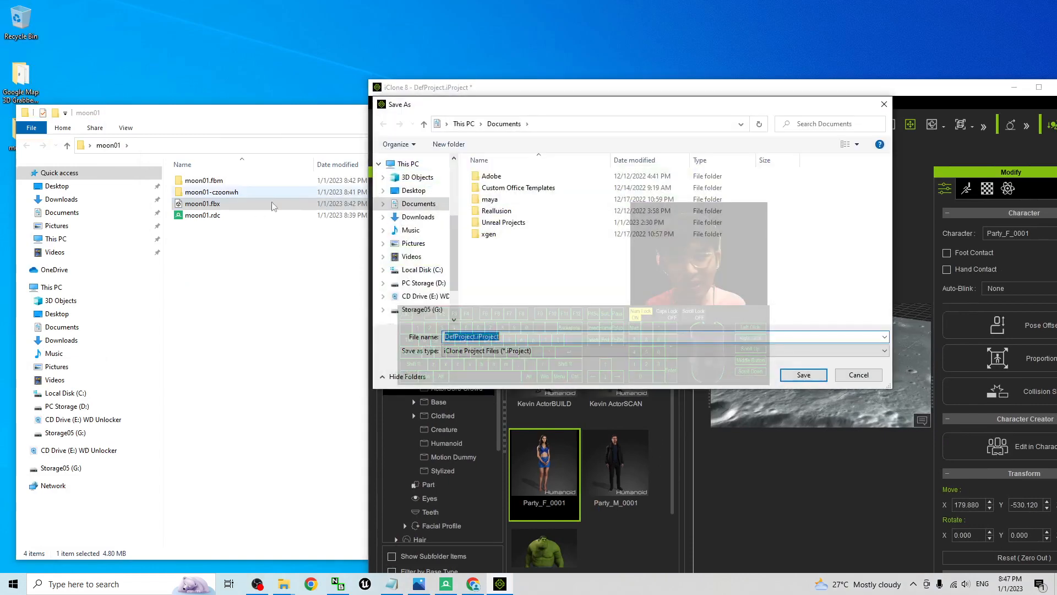
click(414, 190)
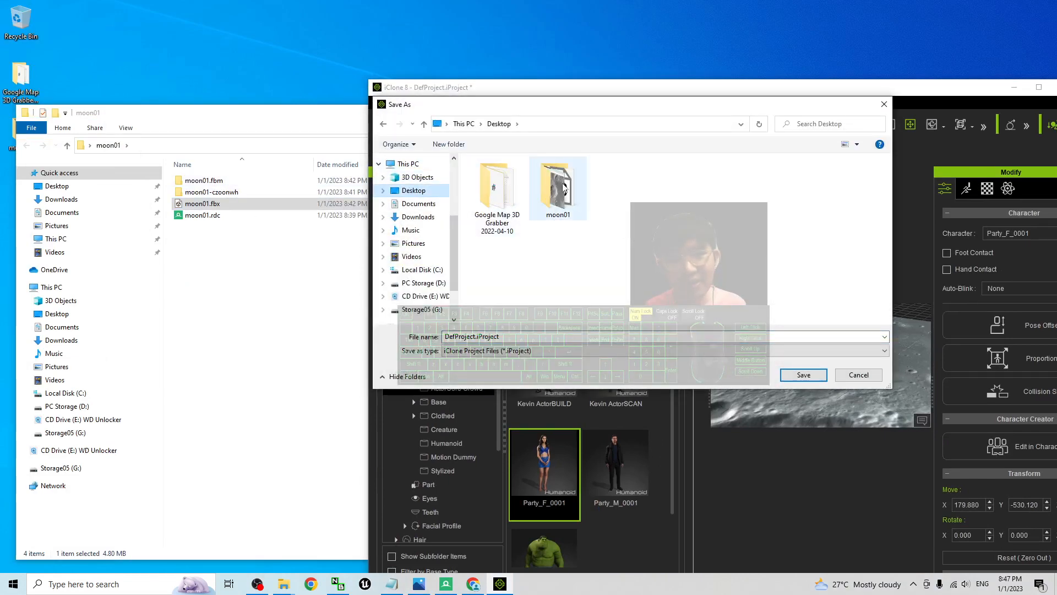
double_click(558, 187)
click(803, 376)
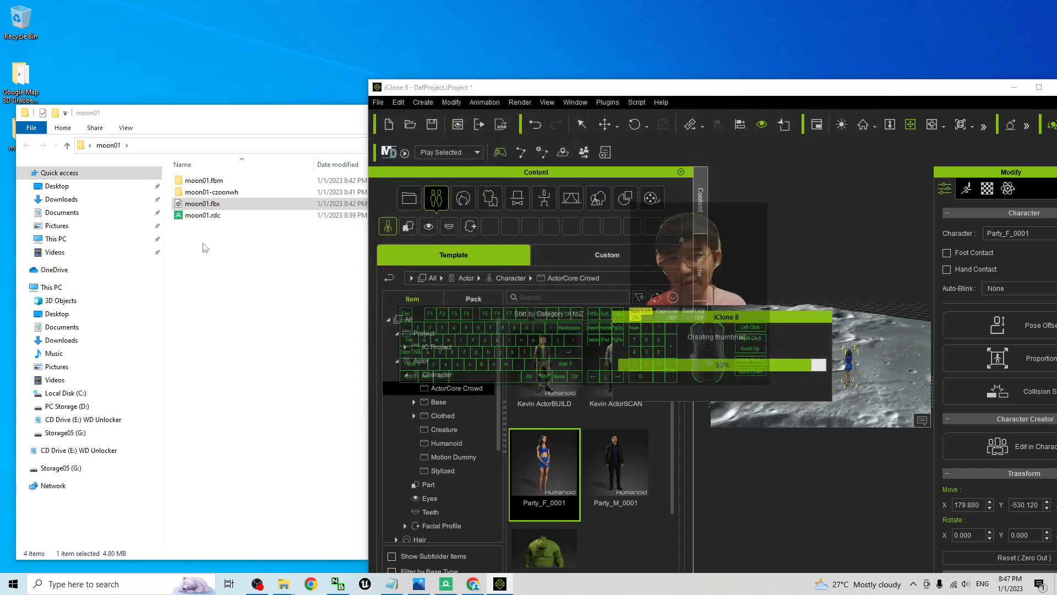
double_click(802, 89)
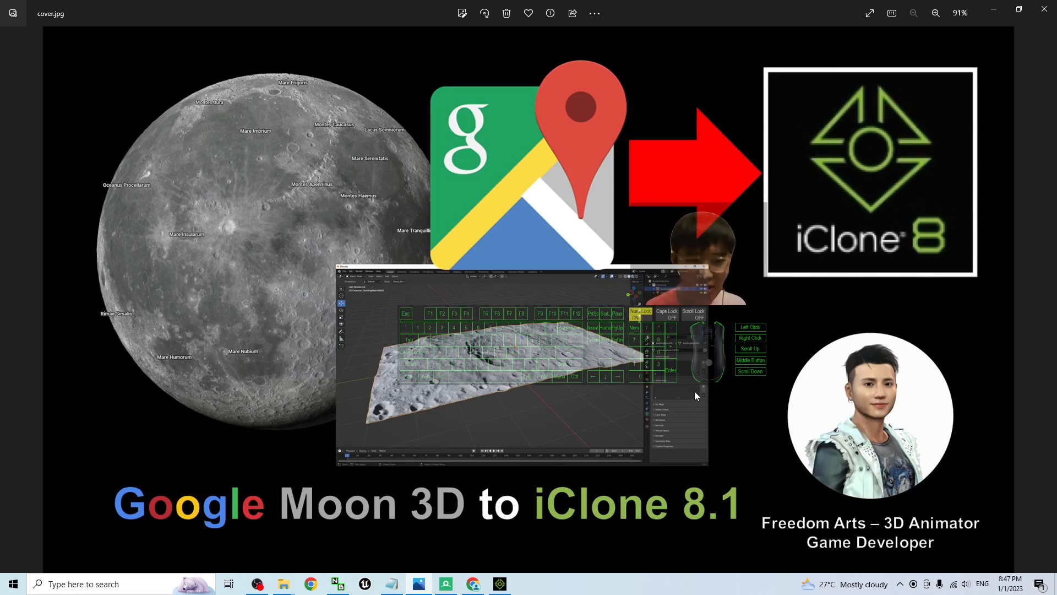
Switch back to iClone and examine the character and the moon craters from several angles and distances
mouse_move(265, 582)
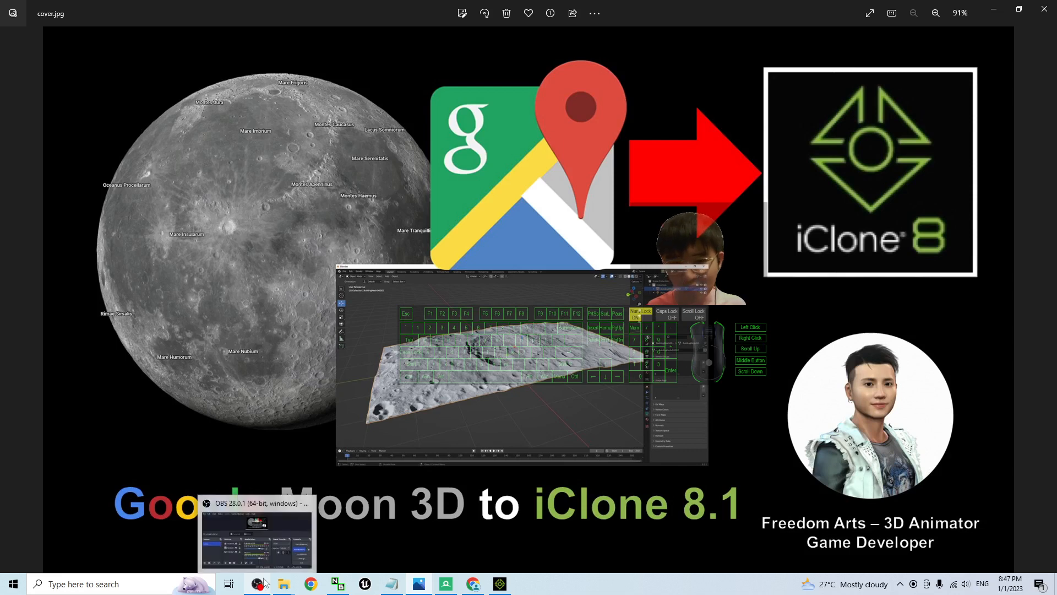
click(500, 584)
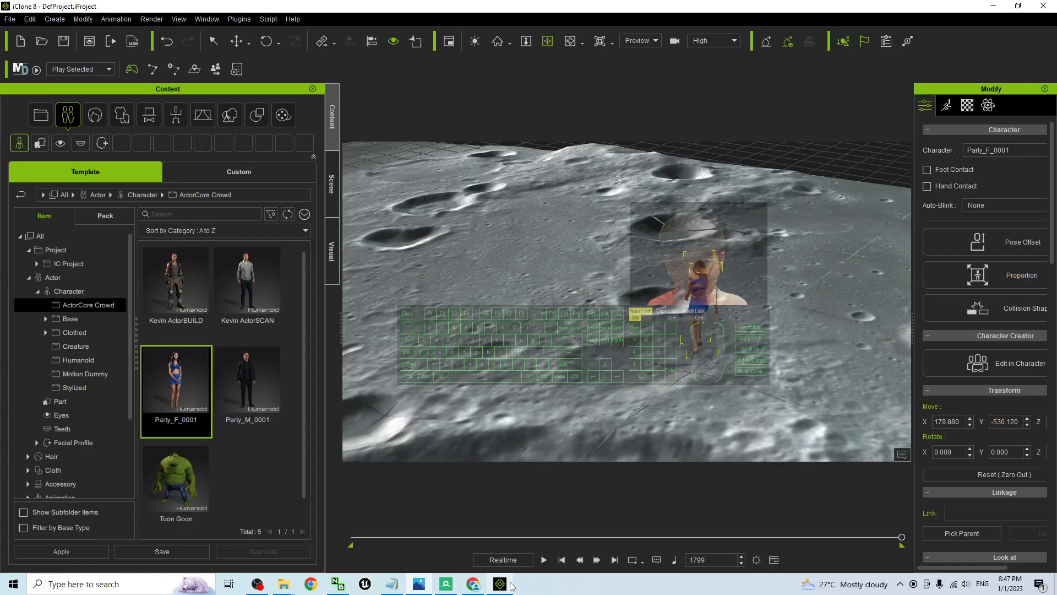
right_drag(676, 298, 500, 303)
scroll(635, 317, down, 15)
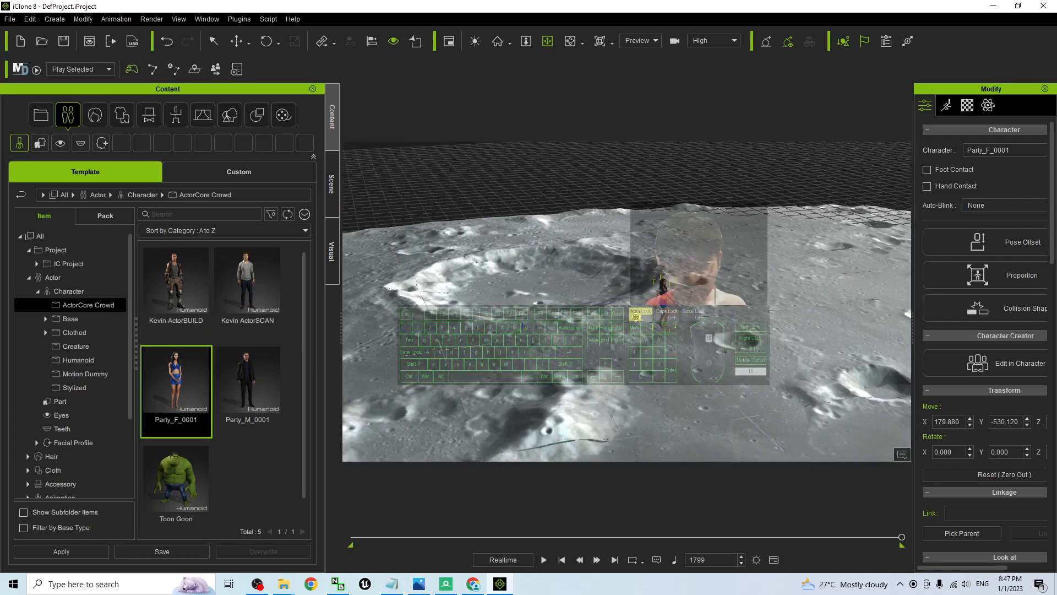
drag(636, 317, 792, 241)
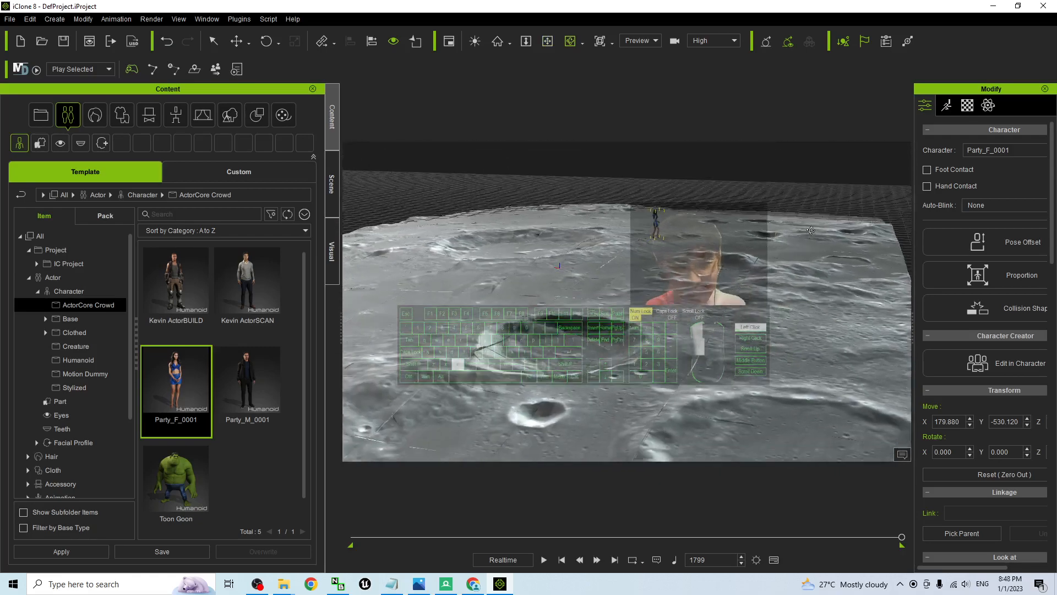